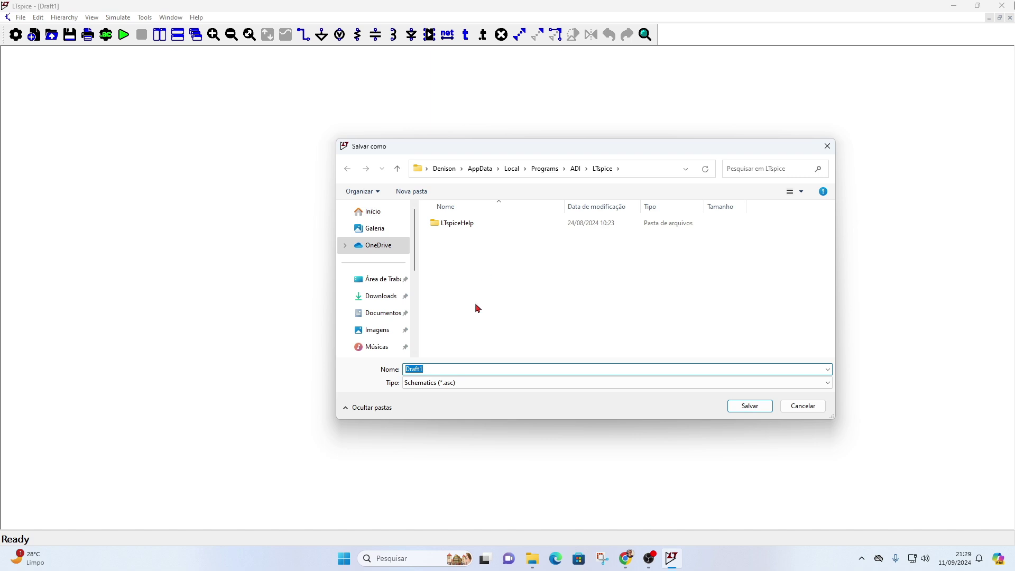
- Save the schematic as Teste_1 in the Aula1_Teste folder on the desktop
click(383, 280)
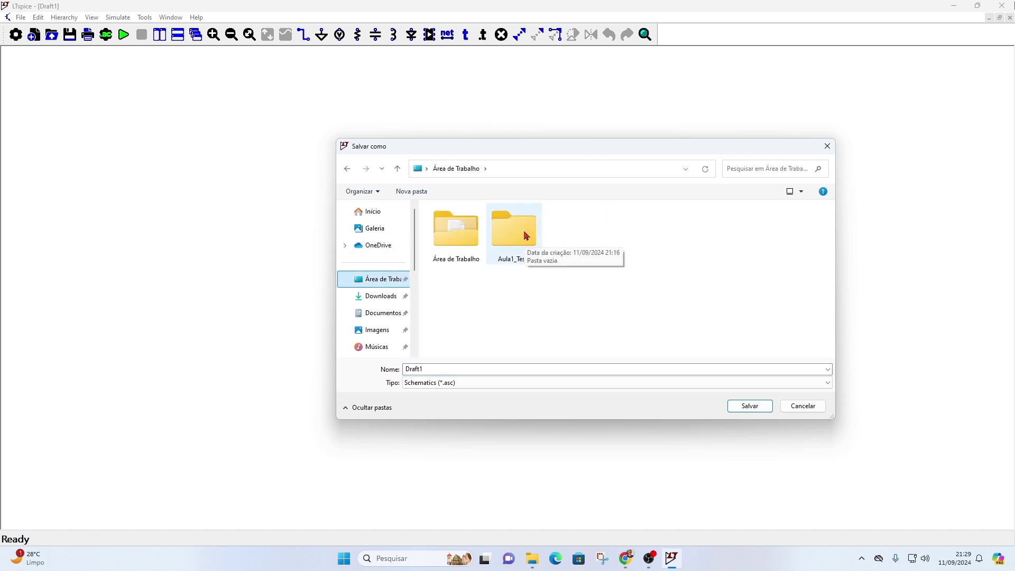
double_click(526, 237)
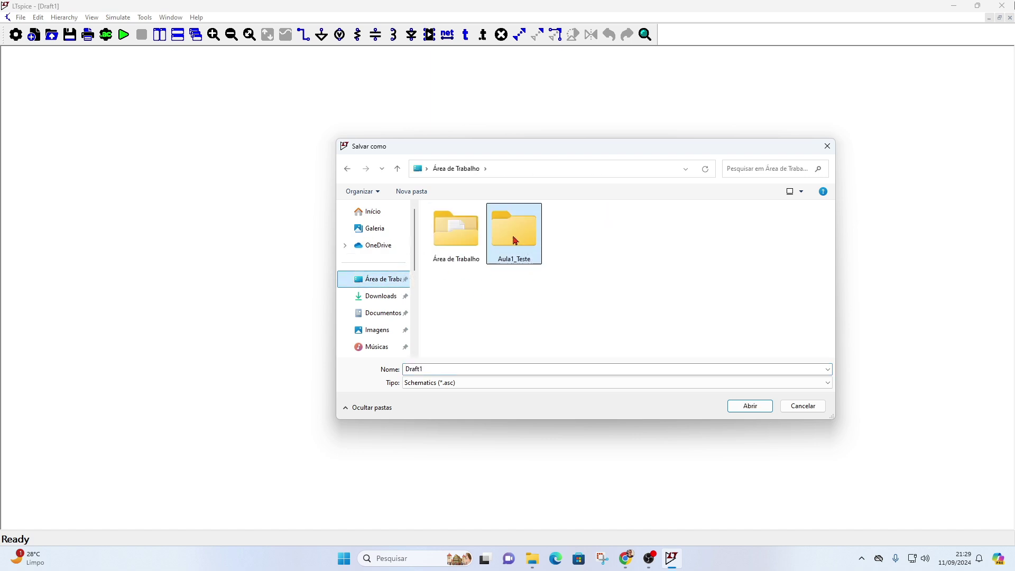
click(449, 369)
text(Teste_1)
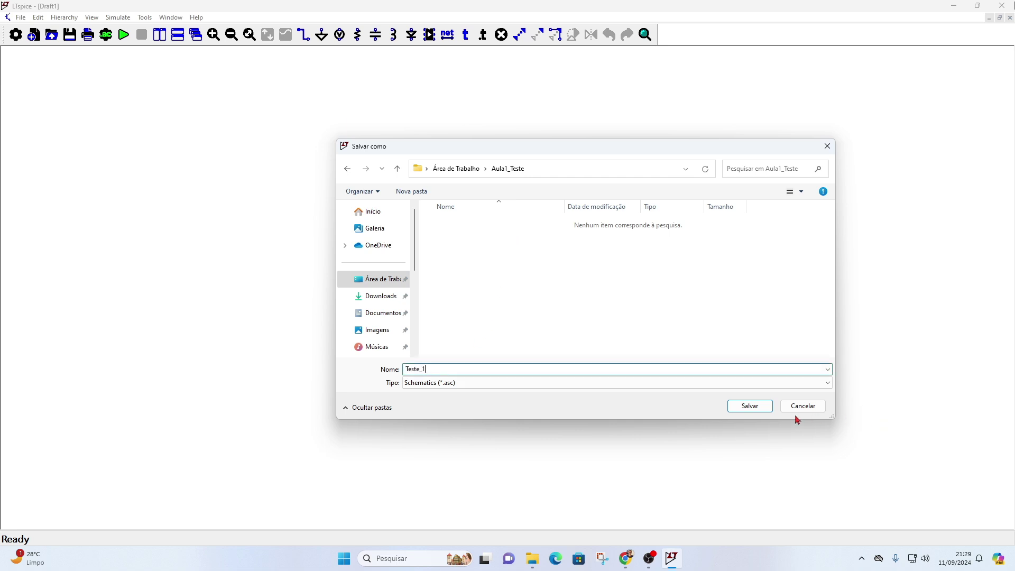
click(756, 406)
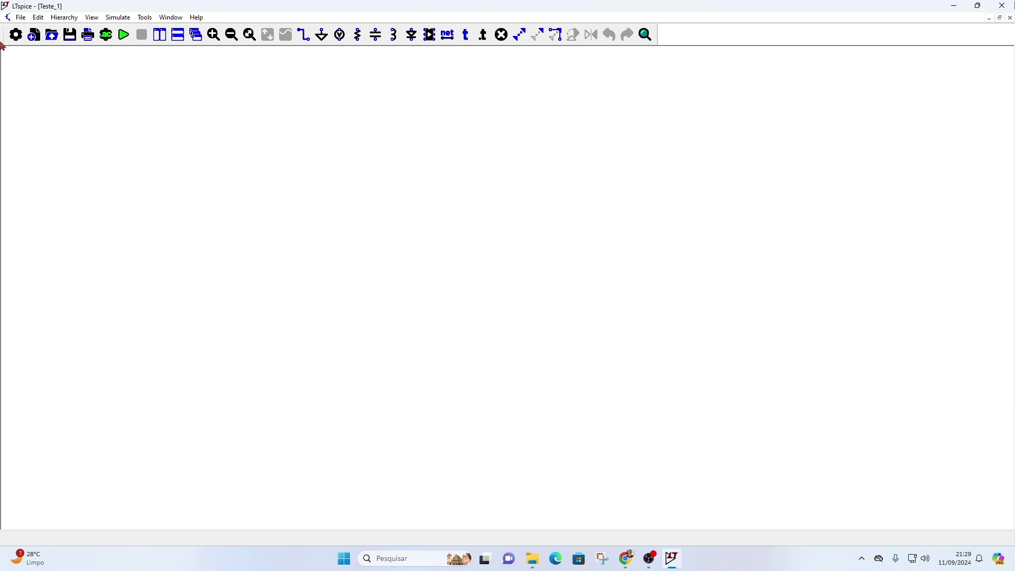
- Switch to Chrome to examine the common-source amplifier circuit in the Roteiro 02 PDF, and return to LTspice
mouse_move(667, 554)
click(626, 558)
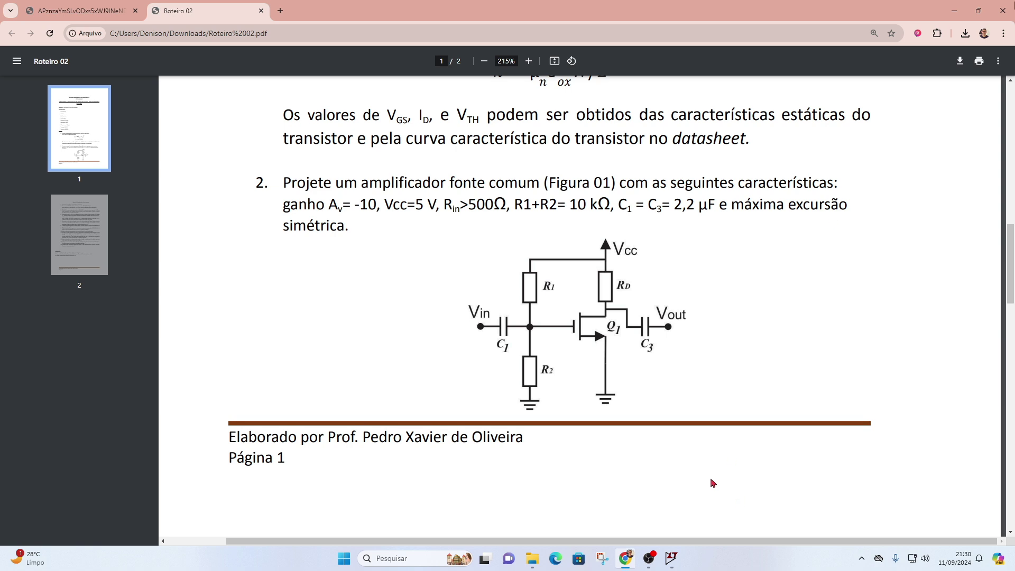
mouse_move(630, 561)
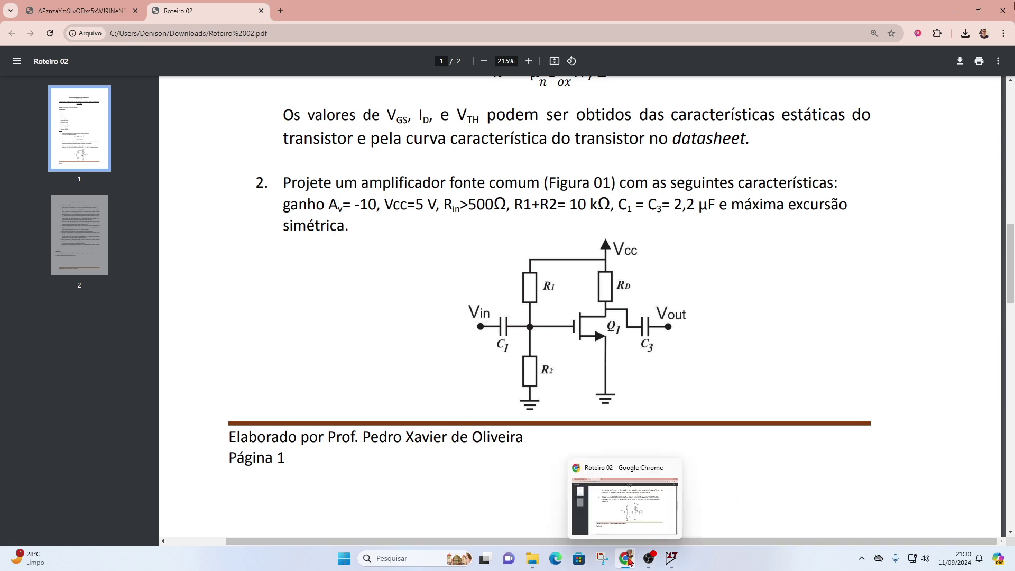
click(675, 563)
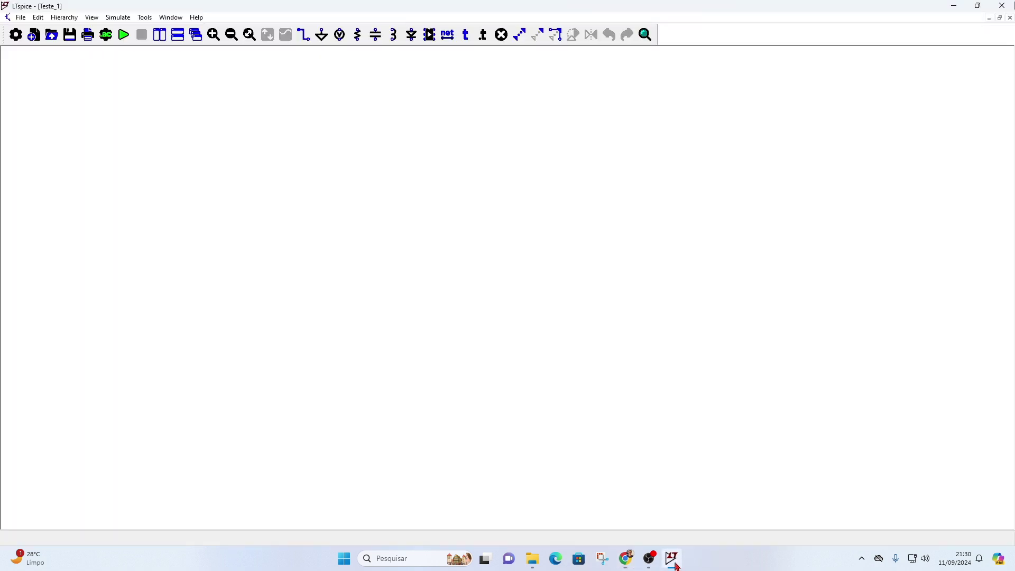
- Find the nmos component in the library and place one transistor in the empty schematic
click(430, 34)
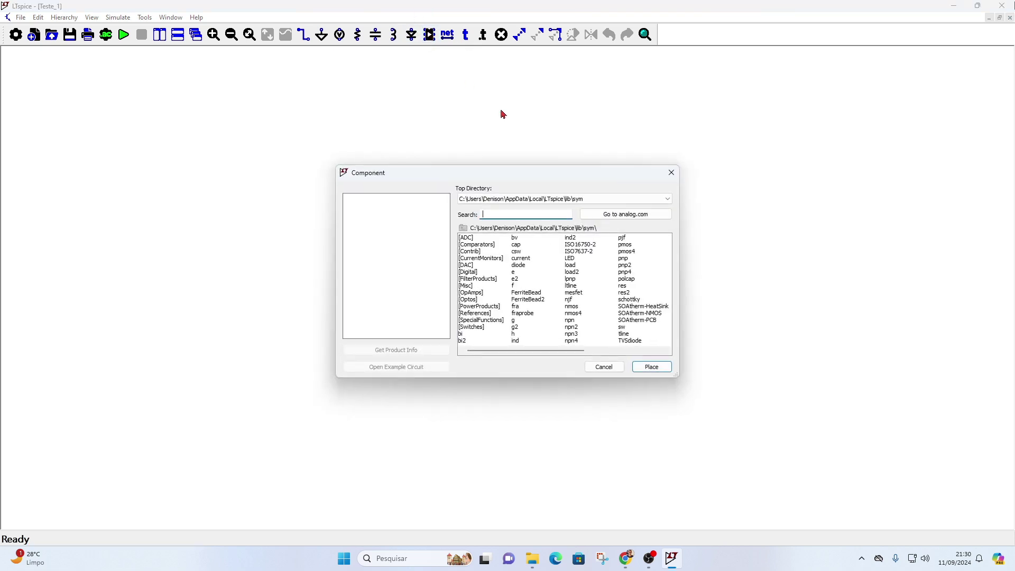
text(nmos)
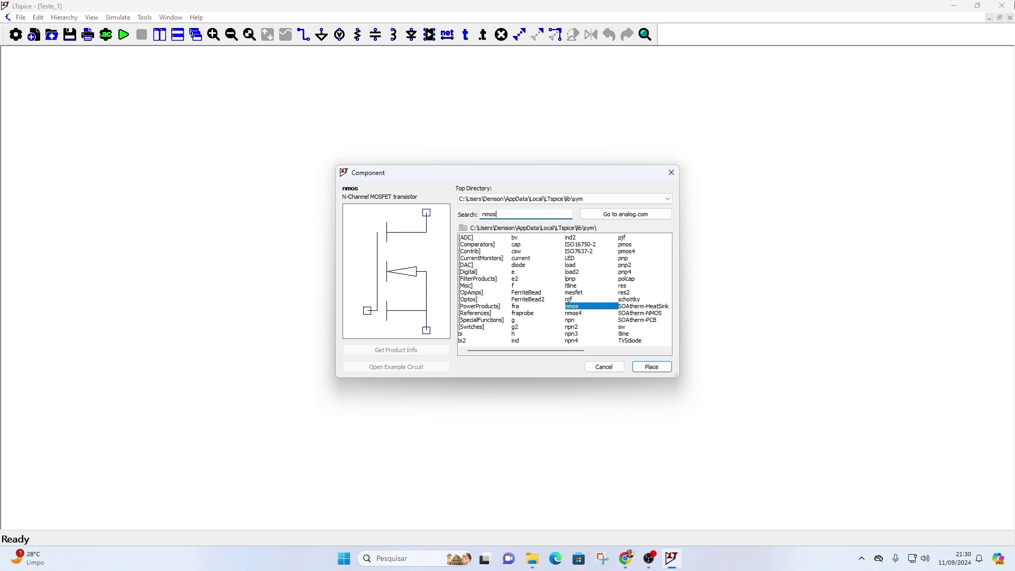
click(652, 368)
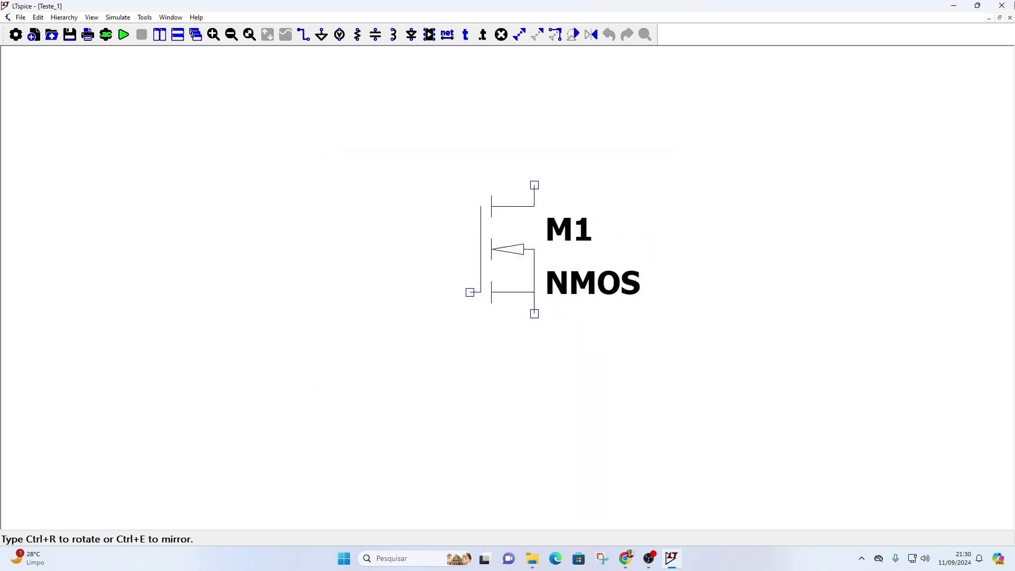
key(Escape)
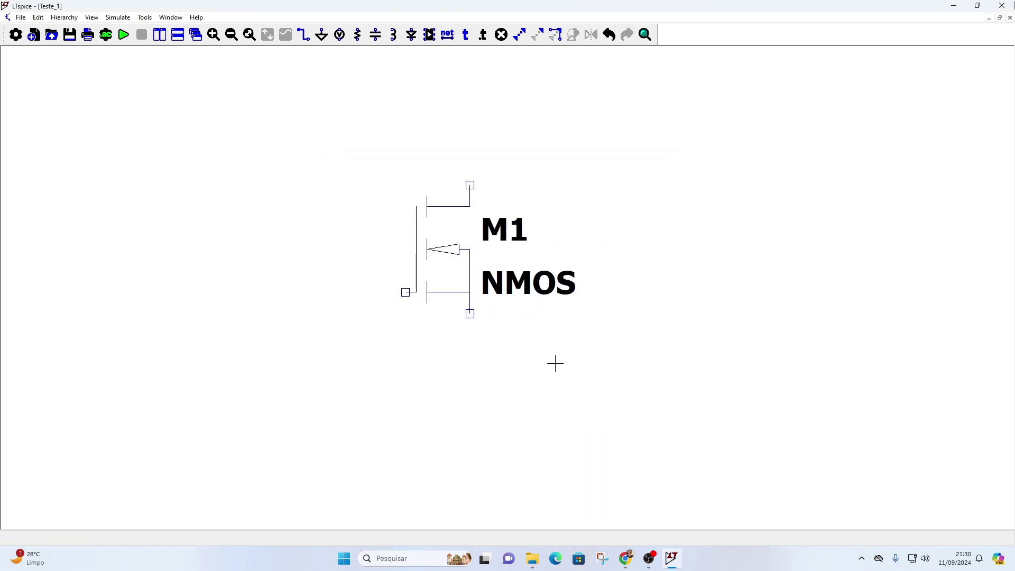
- Examine the available MOSFET part models for transistor M1 in an enlarged model list, without choosing one
right_click(450, 256)
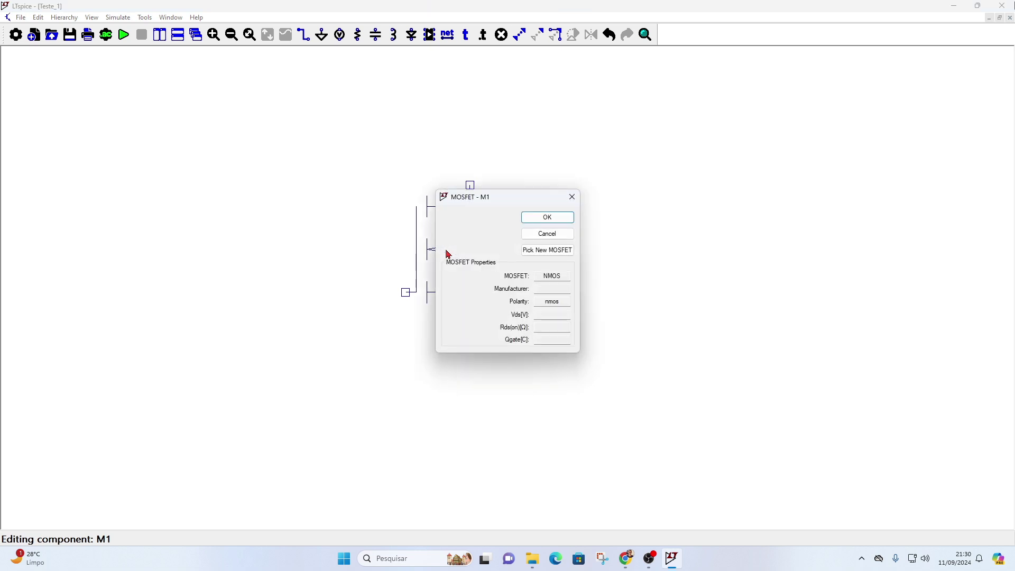
click(550, 255)
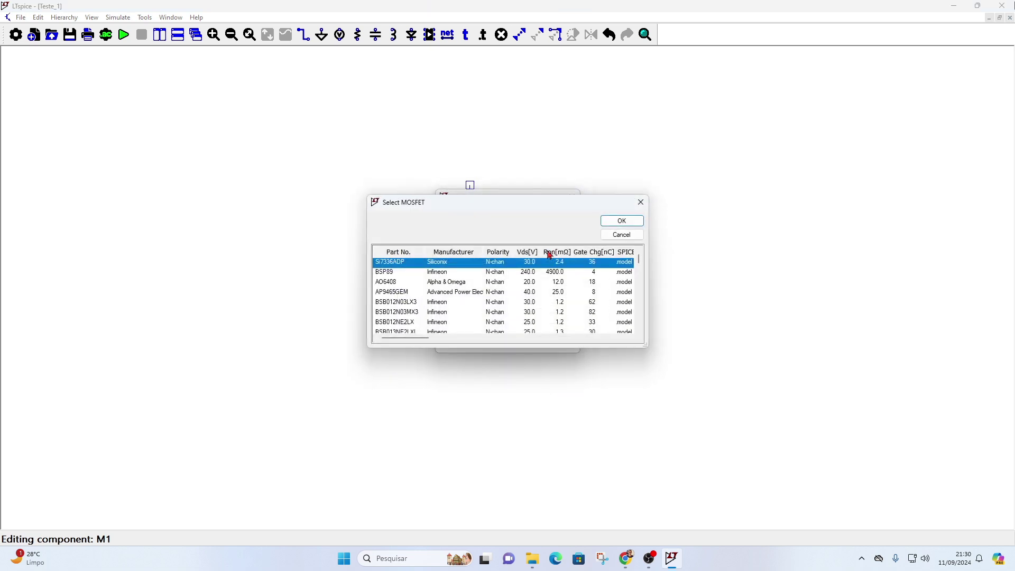
scroll(544, 289, down, 1)
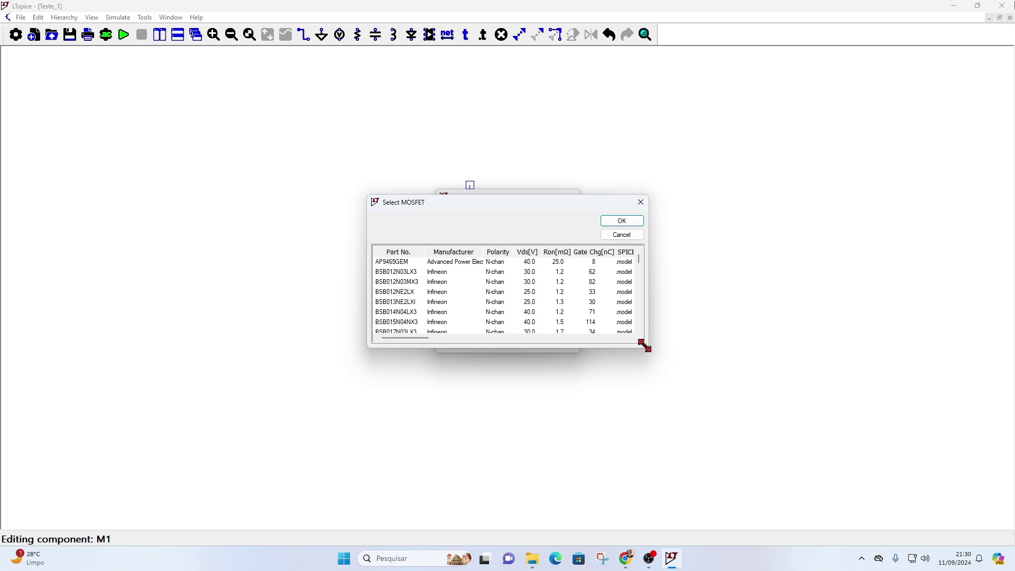
drag(644, 345, 685, 502)
drag(565, 208, 824, 185)
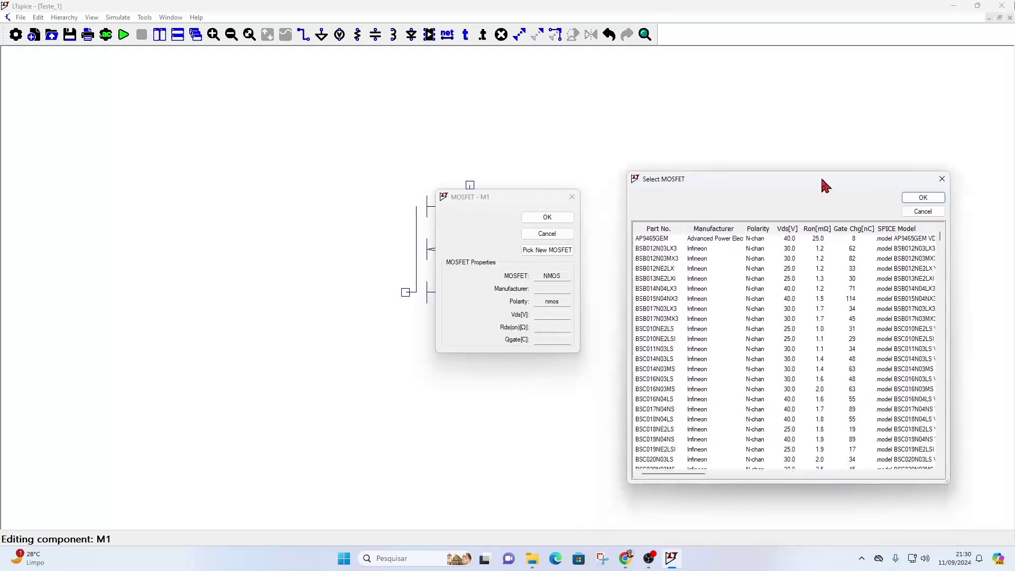
click(540, 198)
scroll(734, 302, down, 15)
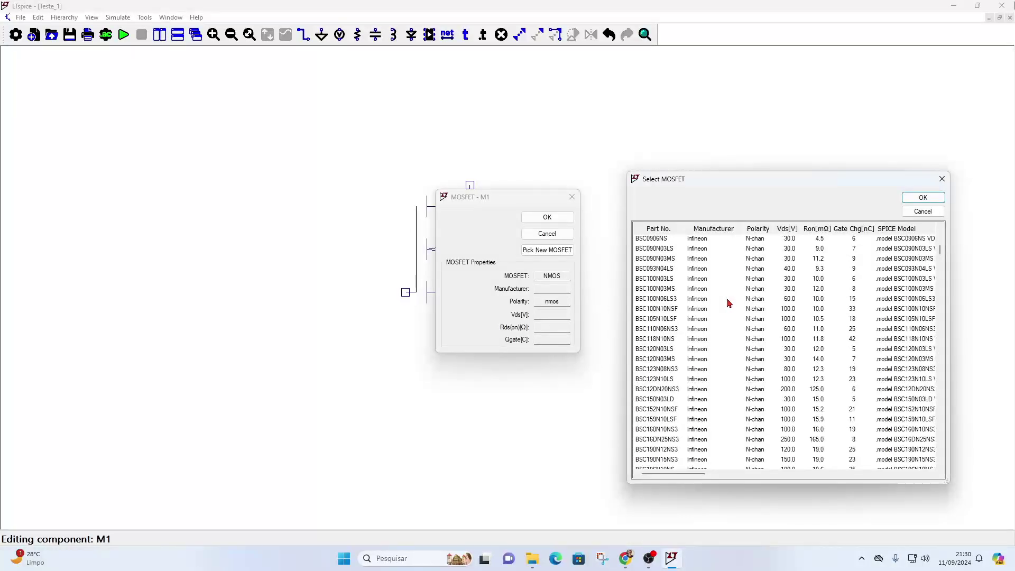
scroll(728, 303, down, 10)
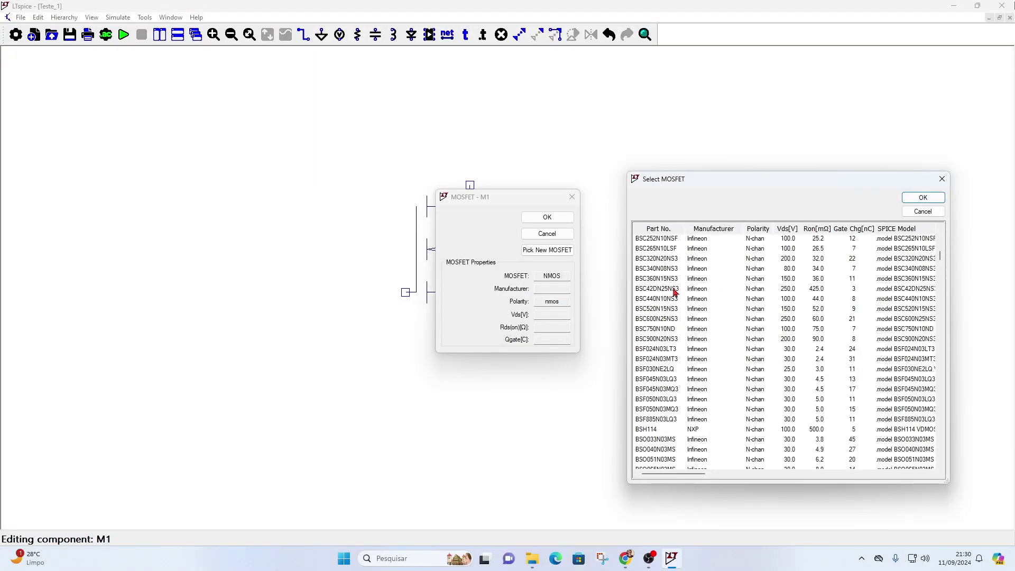
scroll(674, 291, up, 20)
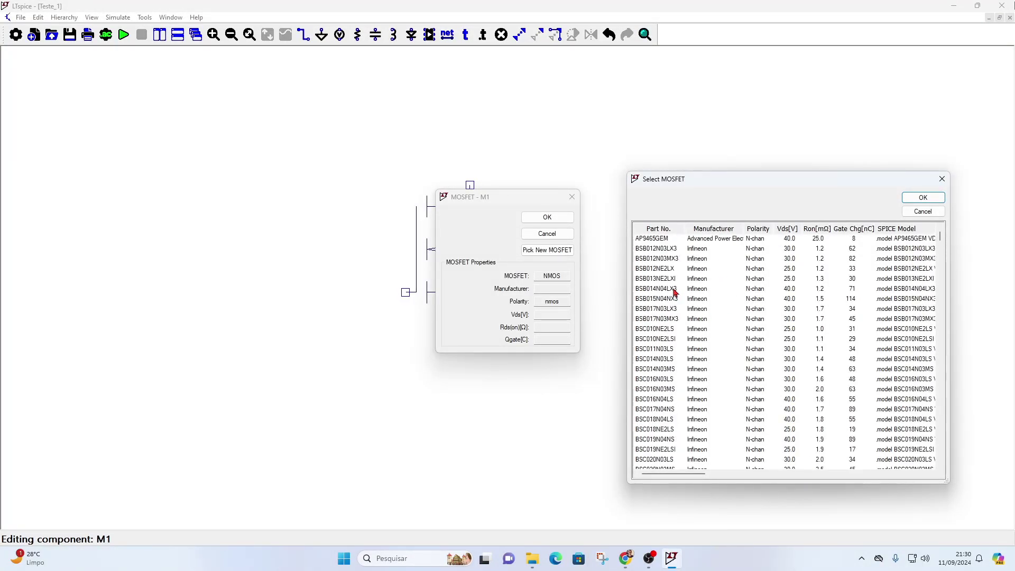
scroll(675, 291, up, 1)
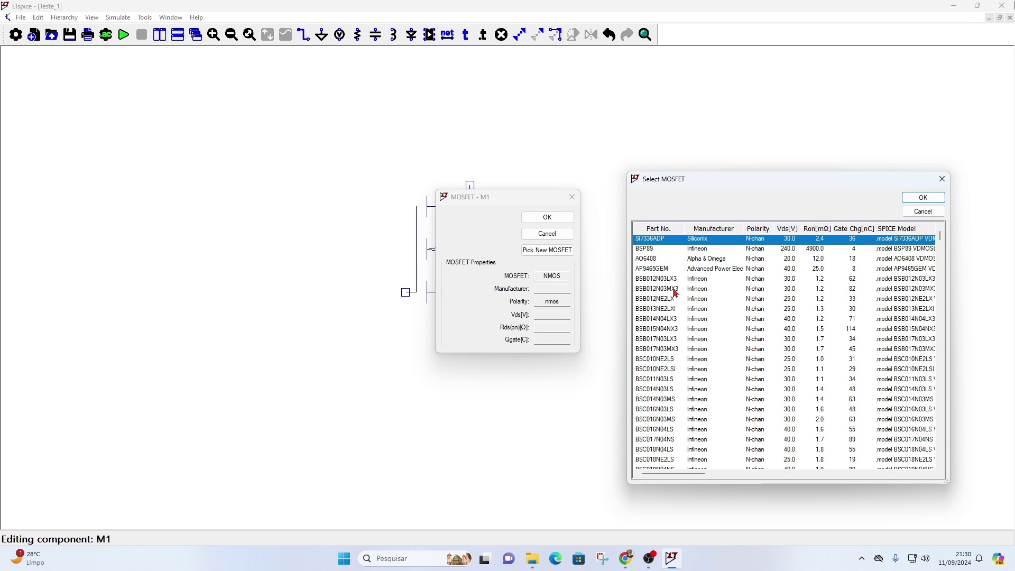
scroll(674, 291, down, 20)
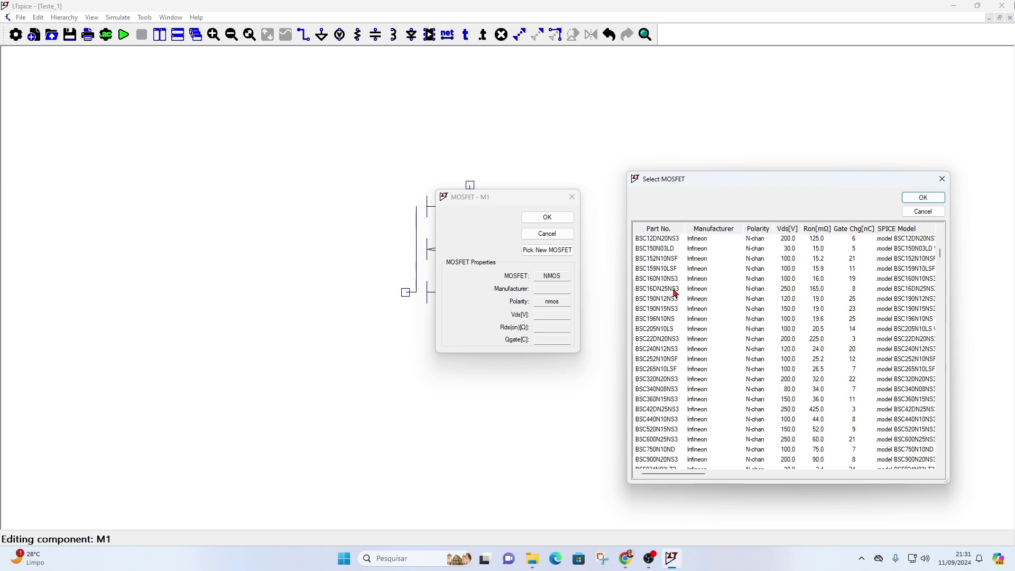
click(942, 178)
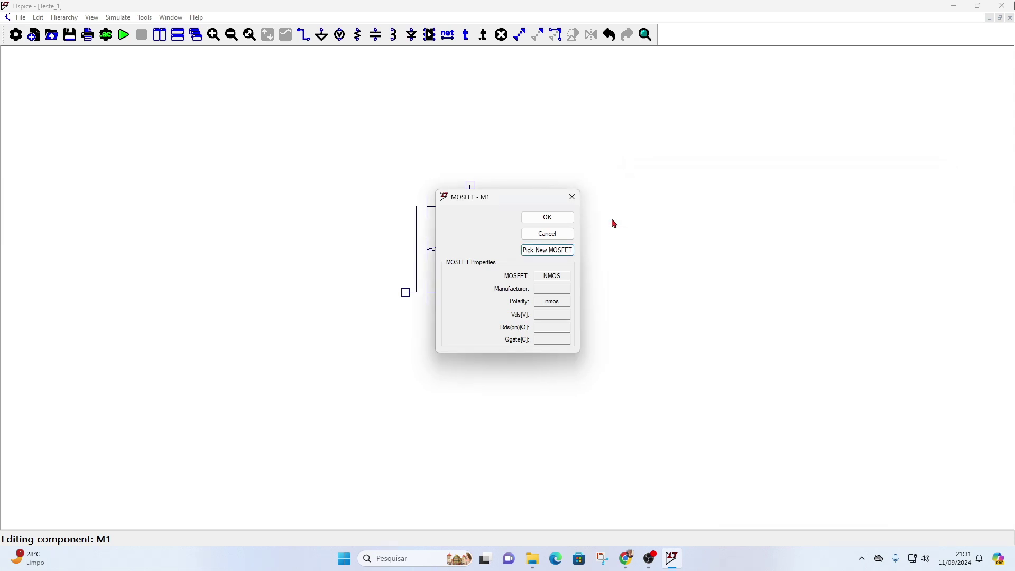
click(572, 197)
- Delete the NMOS transistor M1 from the schematic
click(502, 35)
click(449, 248)
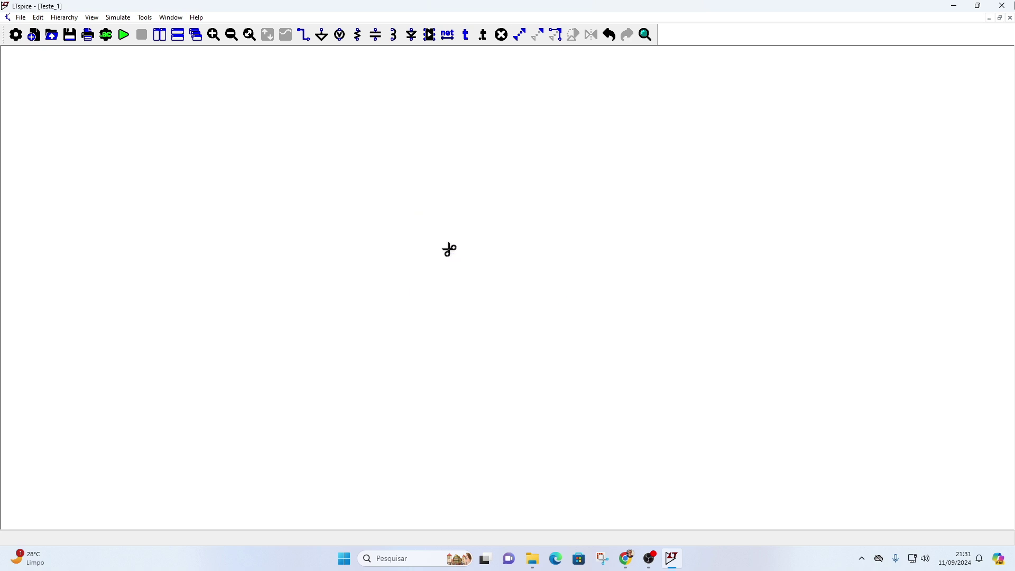
- Search the component library for the pmos transistor
click(429, 35)
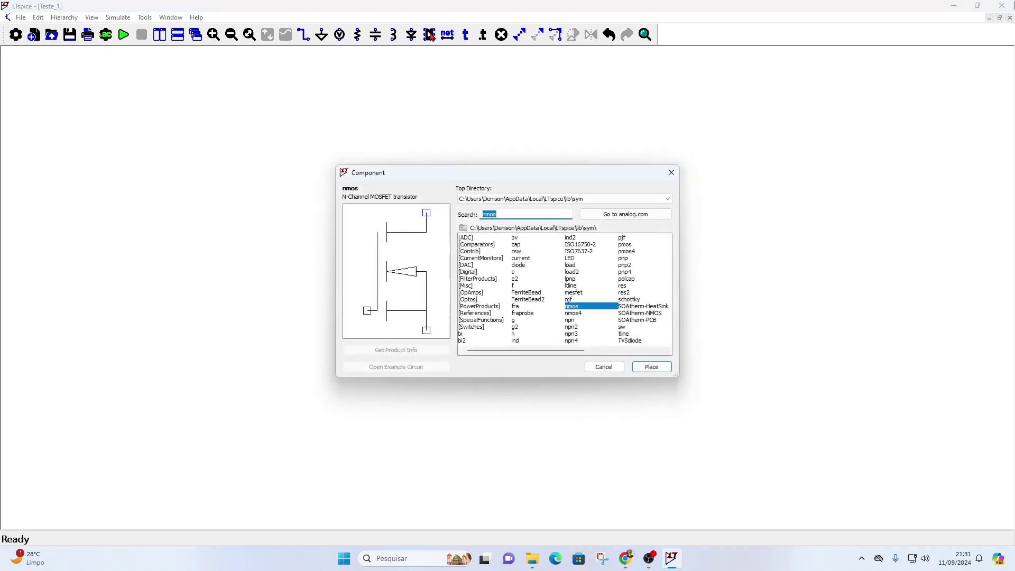
click(516, 214)
key(BackSpace)
key(BackSpace)
key(BackSpace)
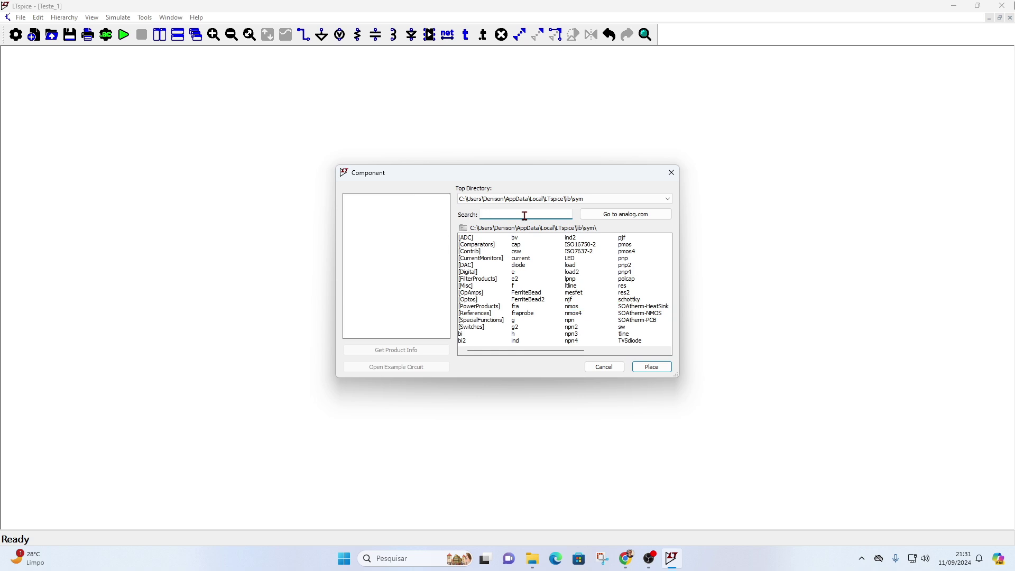
text(pmos)
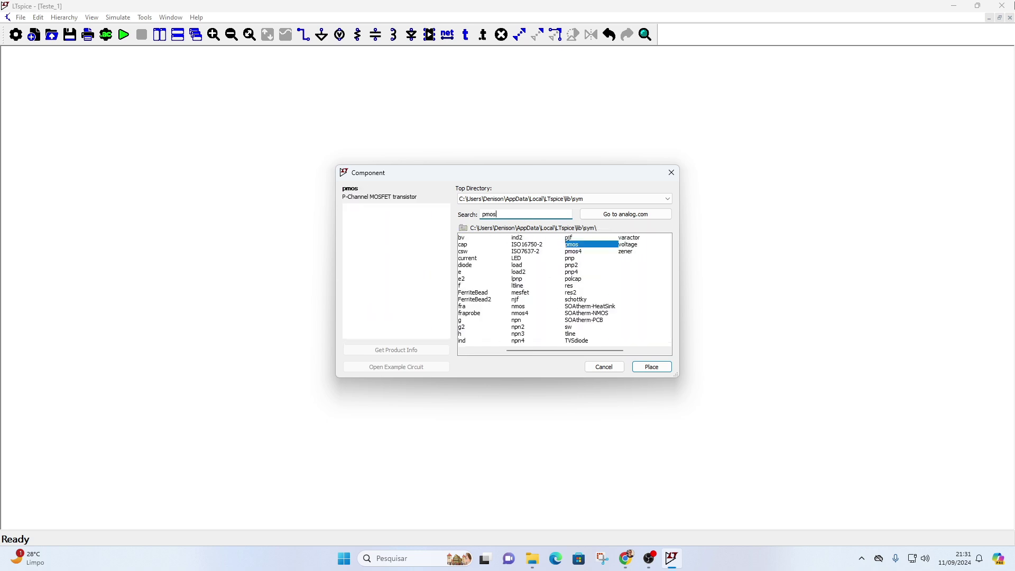
- Change the component search to nmos and place one N-channel MOSFET in the schematic
key(BackSpace)
key(BackSpace)
key(BackSpace)
key(BackSpace)
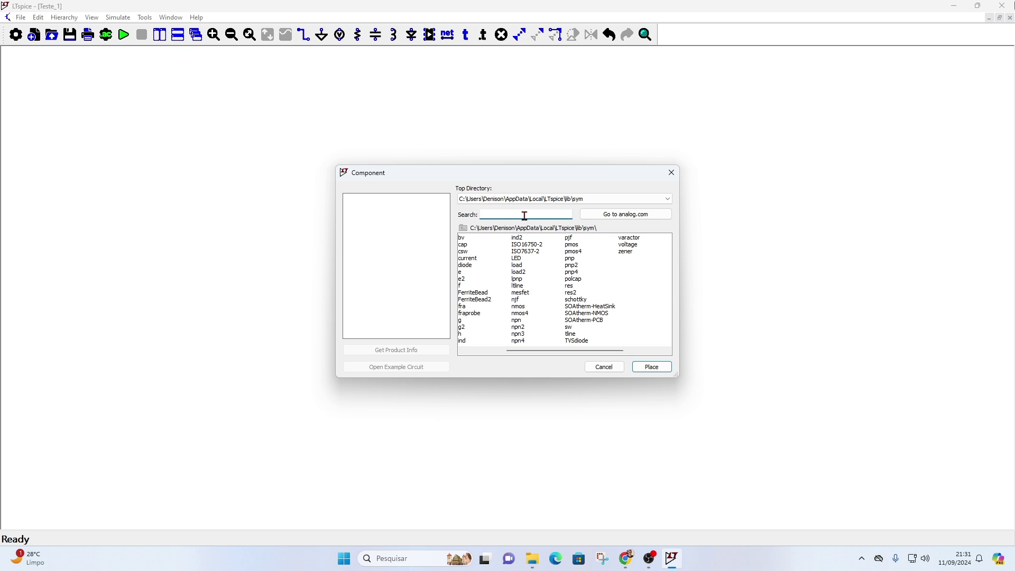
text(nmos)
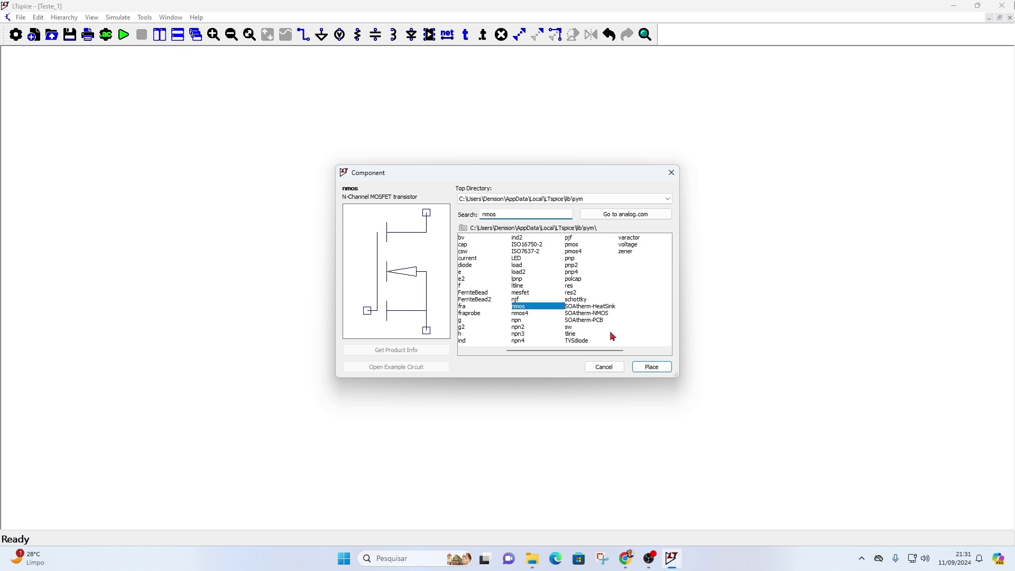
click(651, 367)
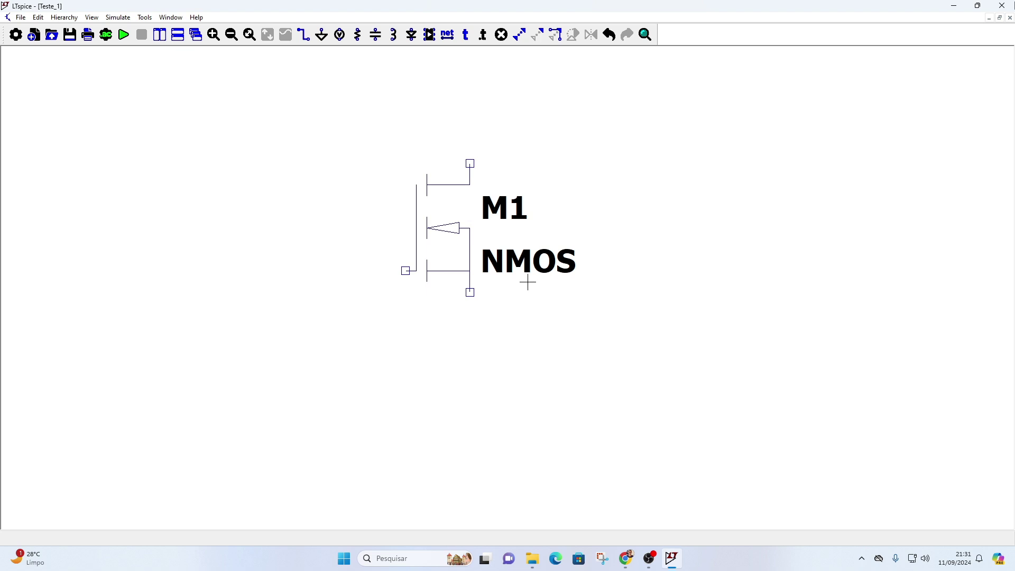
- Look further through the manufacturer models offered for the newly placed NMOS transistor, leaving its model unassigned
right_click(453, 228)
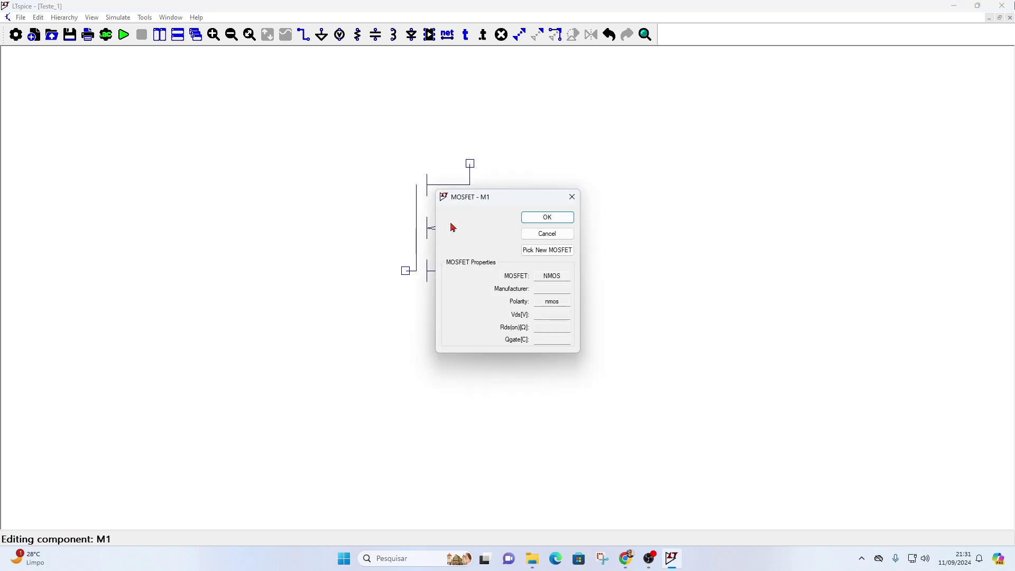
click(546, 250)
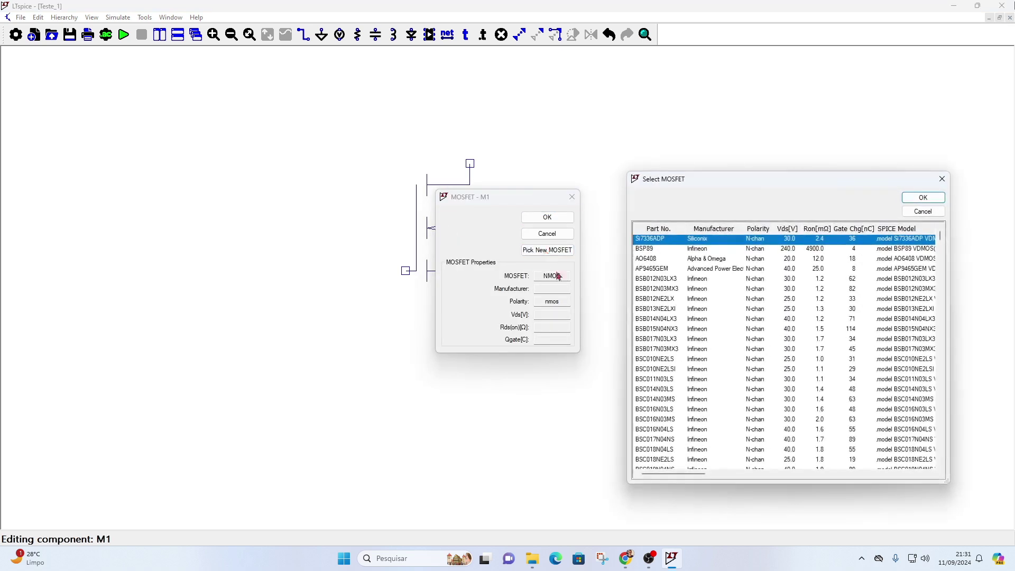
scroll(705, 292, down, 15)
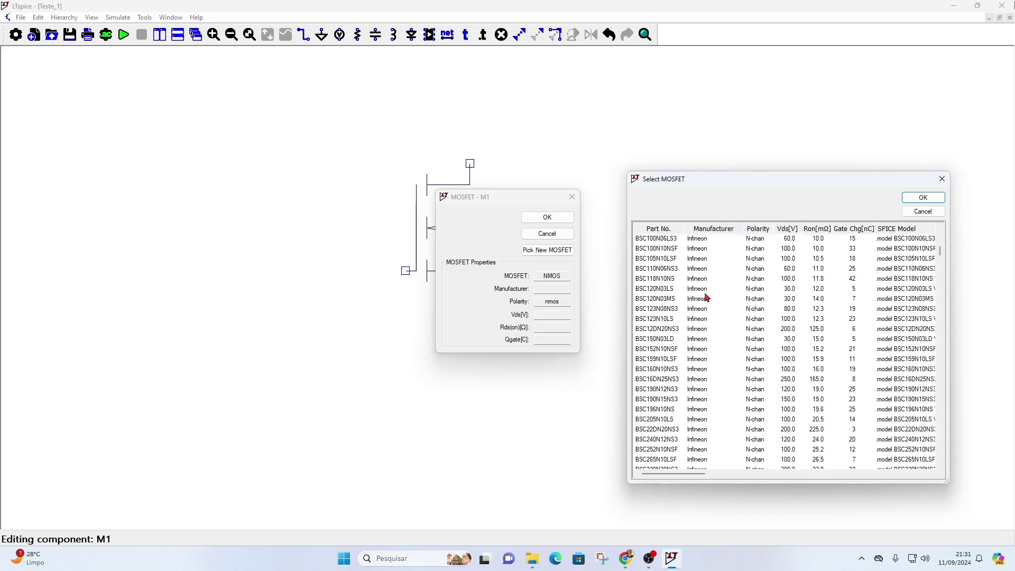
scroll(706, 297, down, 15)
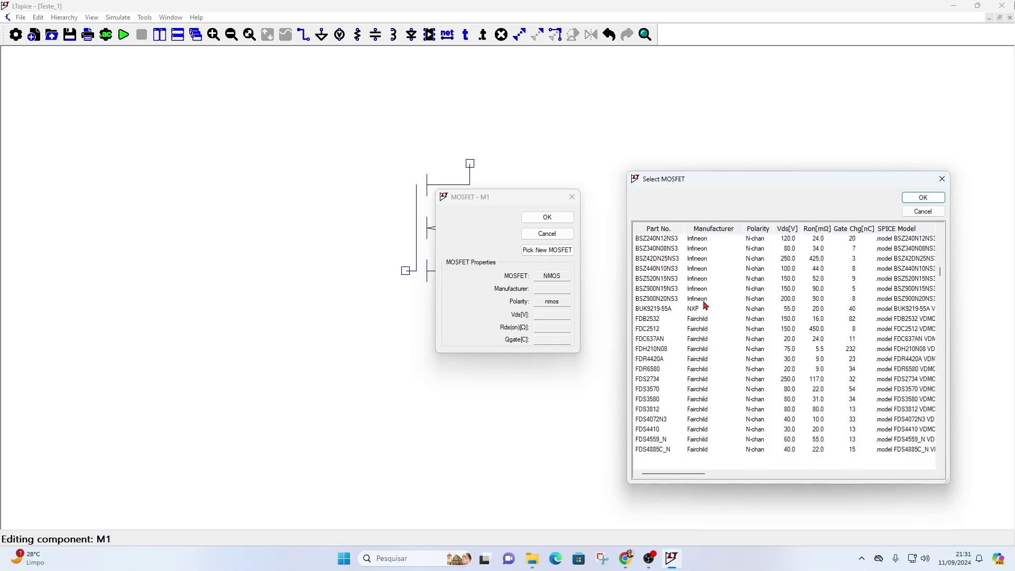
scroll(704, 304, down, 15)
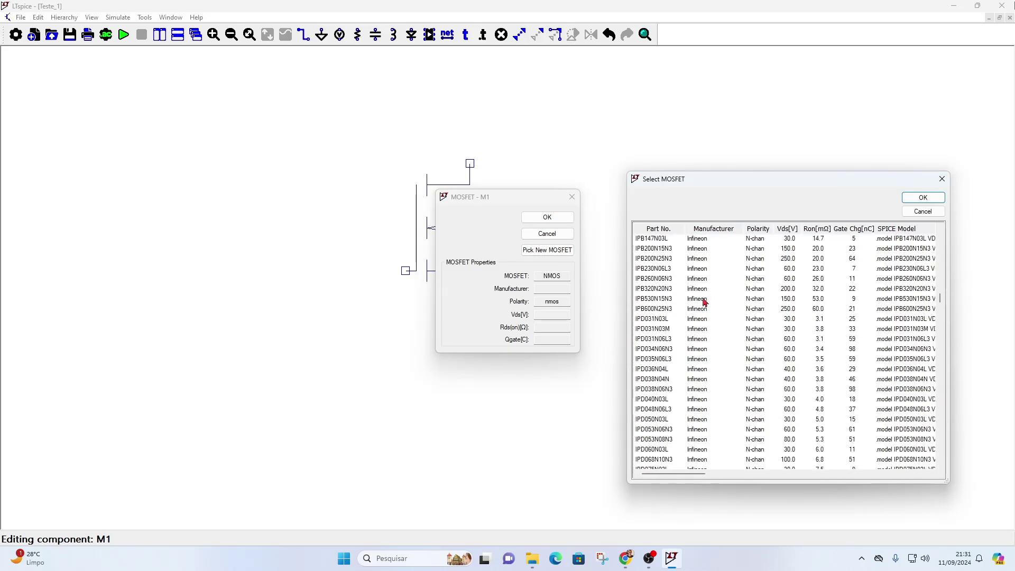
scroll(705, 304, down, 15)
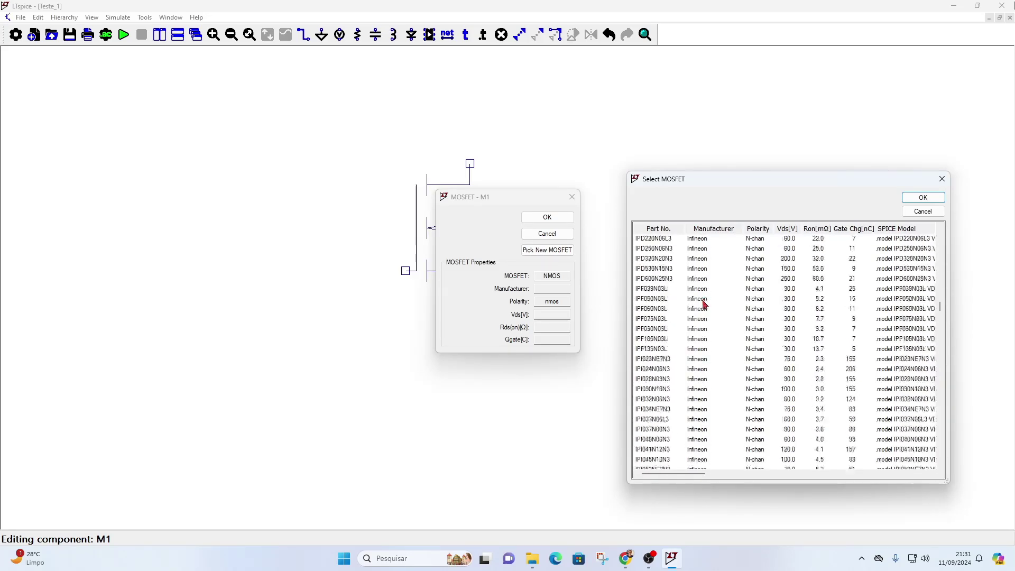
click(573, 199)
click(941, 178)
click(573, 198)
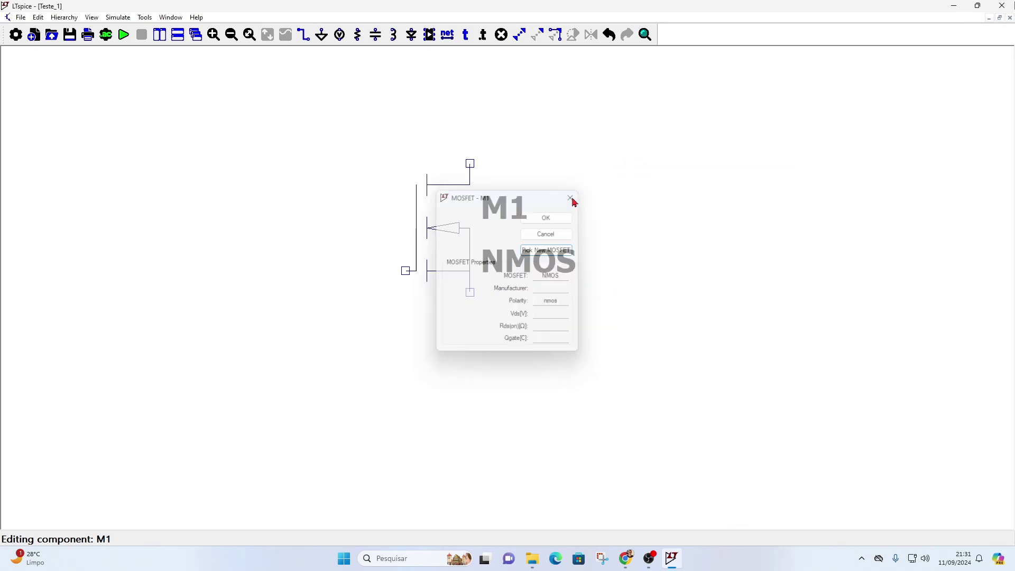
- Delete the NMOS transistor M1 from the schematic
click(501, 34)
click(473, 227)
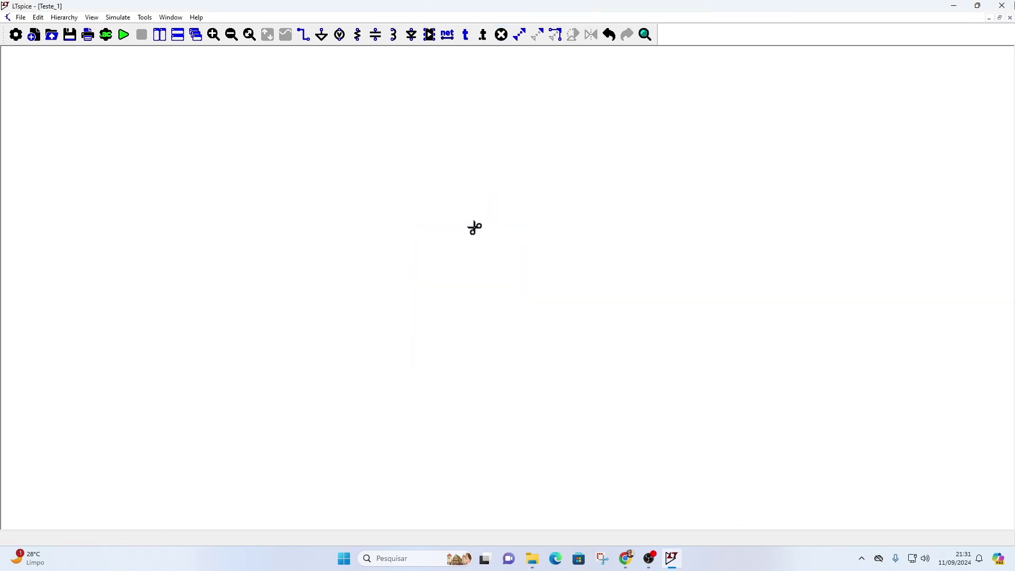
- Switch to File Explorer, open SPICE MODELS - EE534 from the Modelos SPICE LTSpice folder in Notepad and skim its transistor models
click(532, 558)
drag(452, 5, 770, 188)
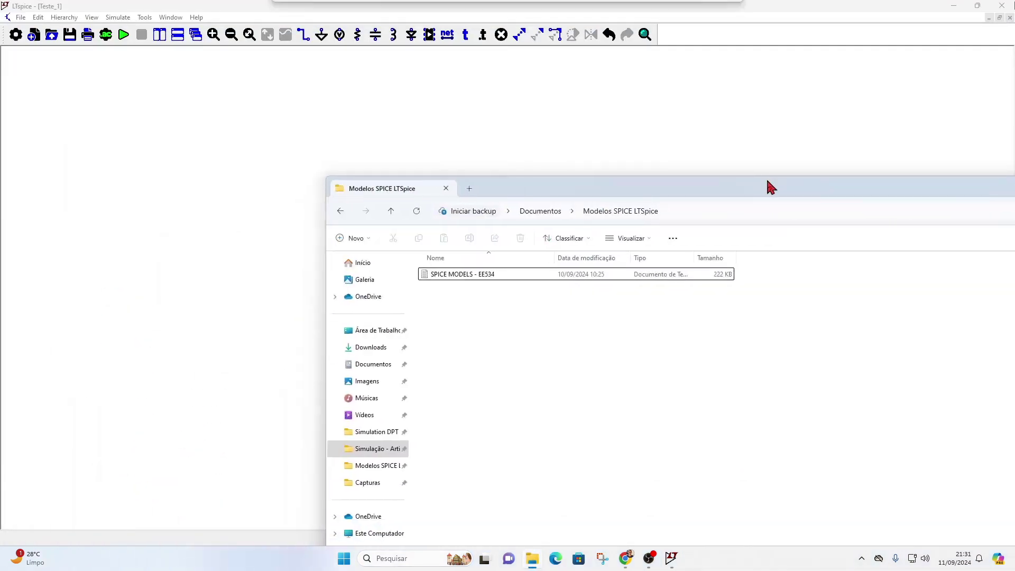
click(453, 280)
click(453, 289)
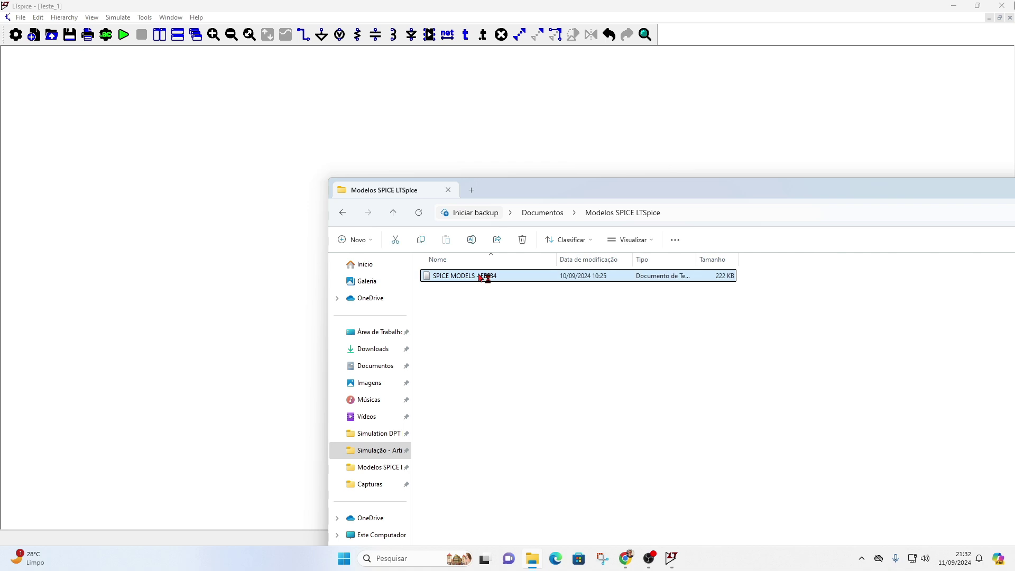
double_click(480, 276)
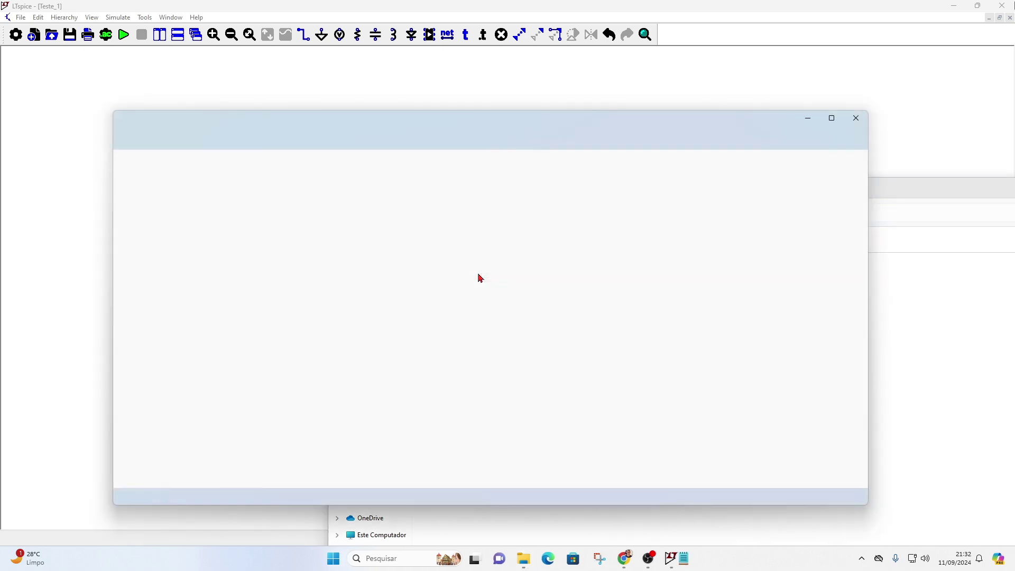
click(831, 118)
scroll(278, 288, down, 2)
scroll(279, 287, down, 3)
scroll(278, 285, up, 4)
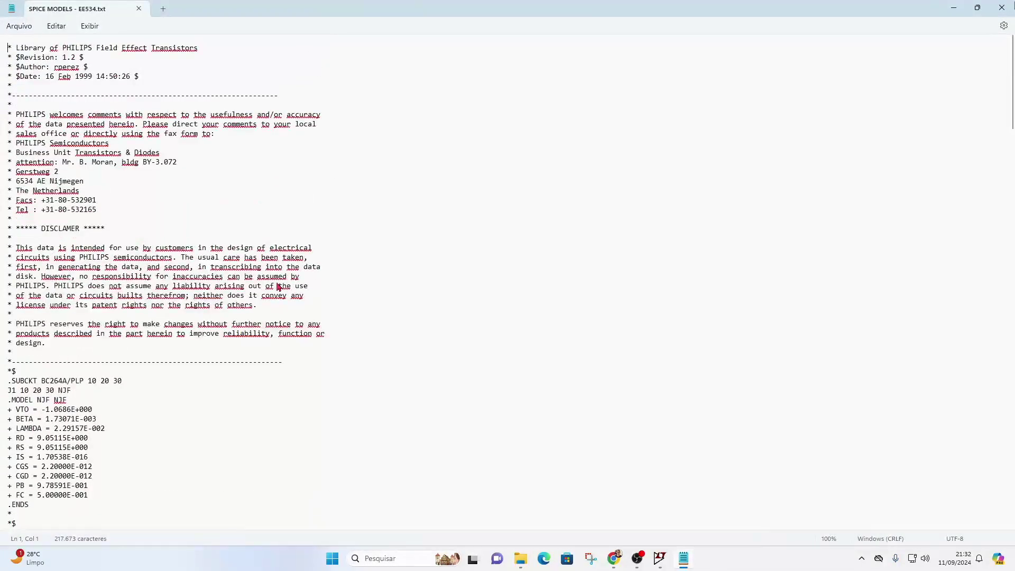
scroll(275, 285, down, 15)
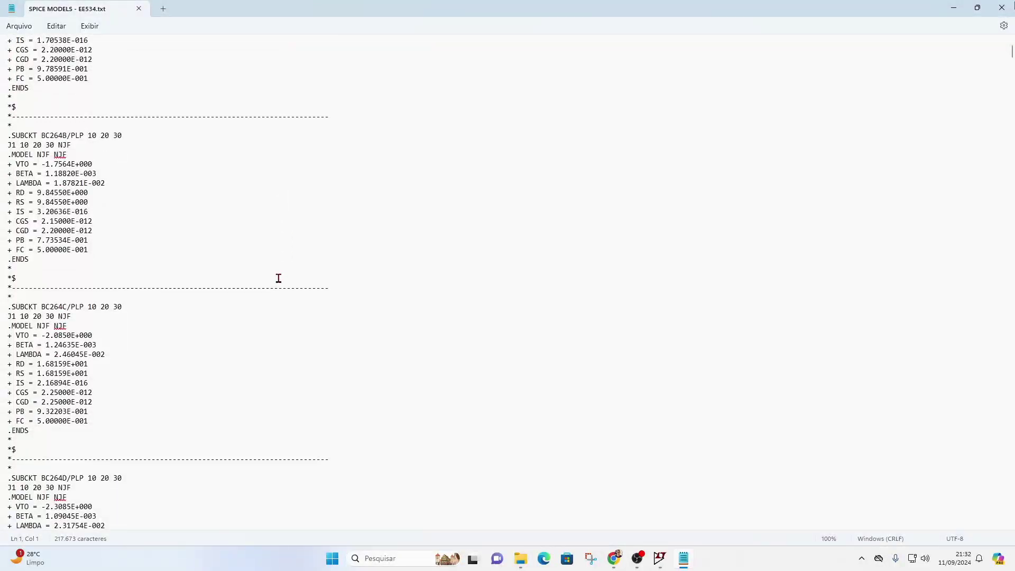
scroll(278, 278, up, 15)
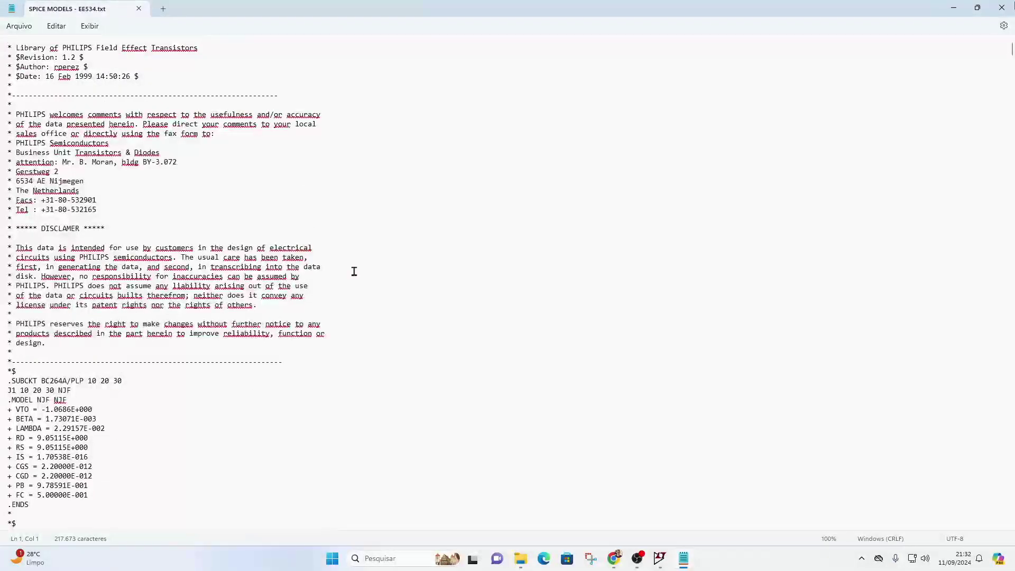
- Find BSS100 in the text file, highlight its .SUBCKT line, and close the file
key(ctrl+f)
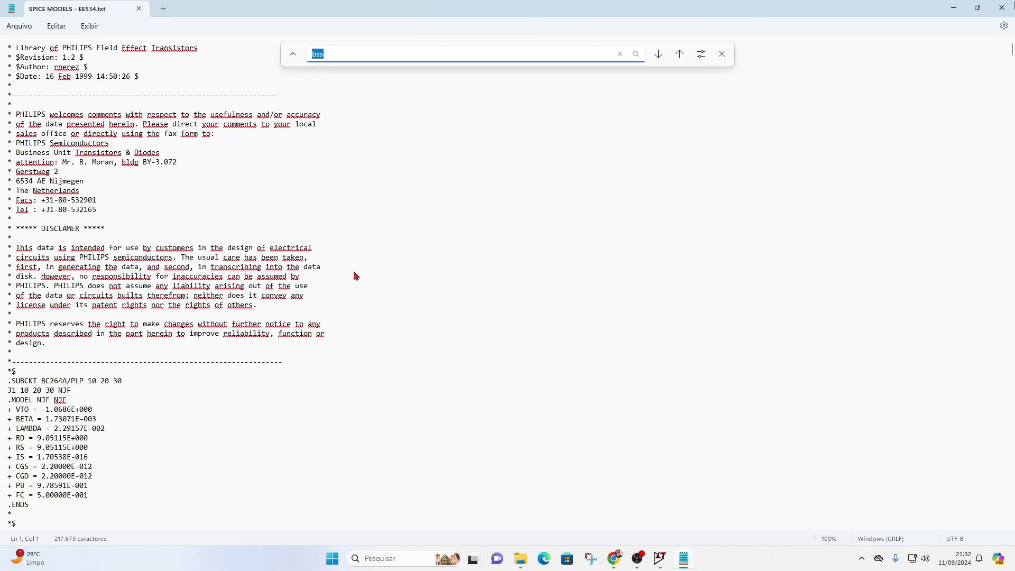
text(BSS100)
key(Return)
scroll(147, 381, down, 4)
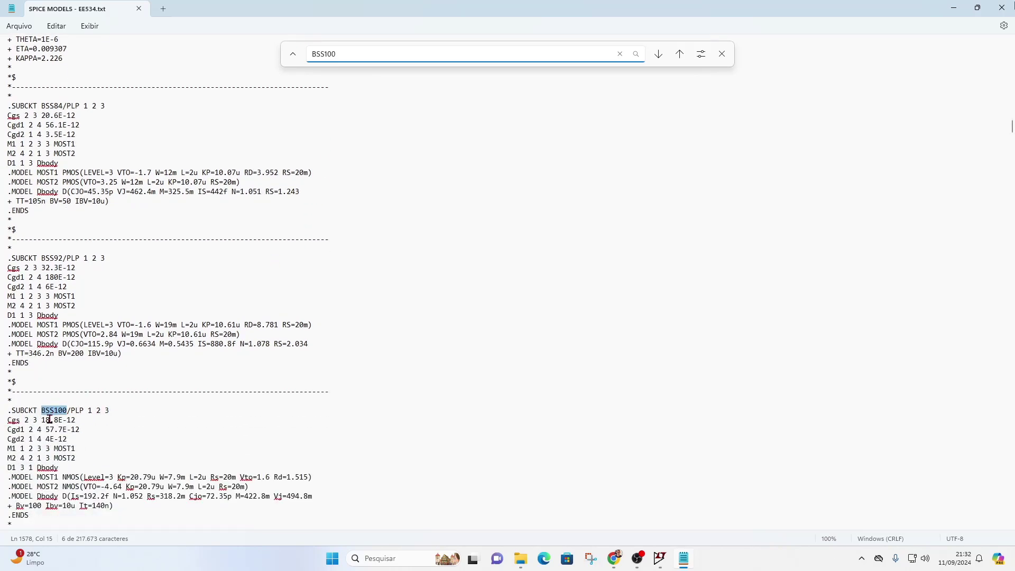
click(111, 414)
drag(113, 418, 14, 417)
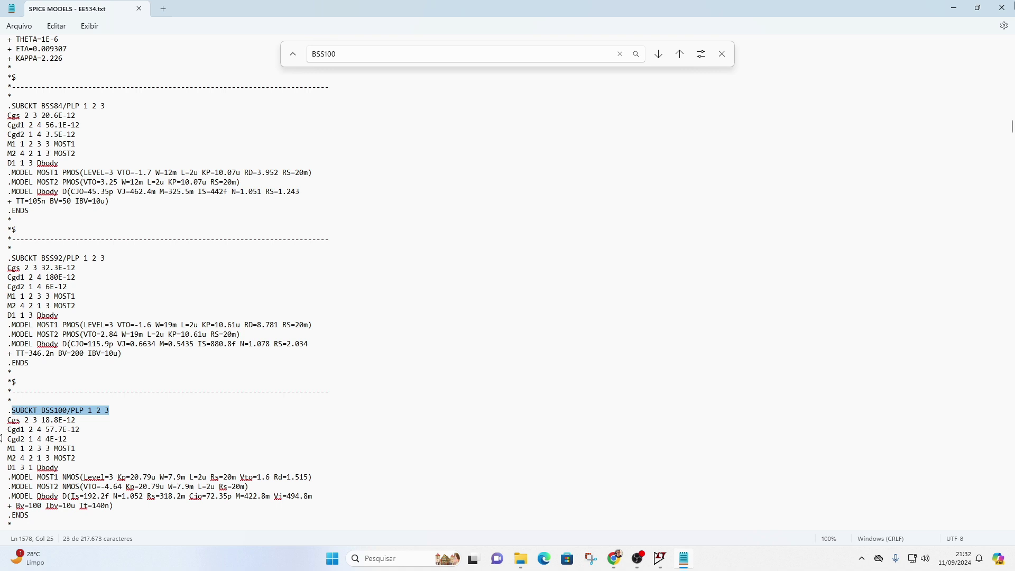
click(1001, 7)
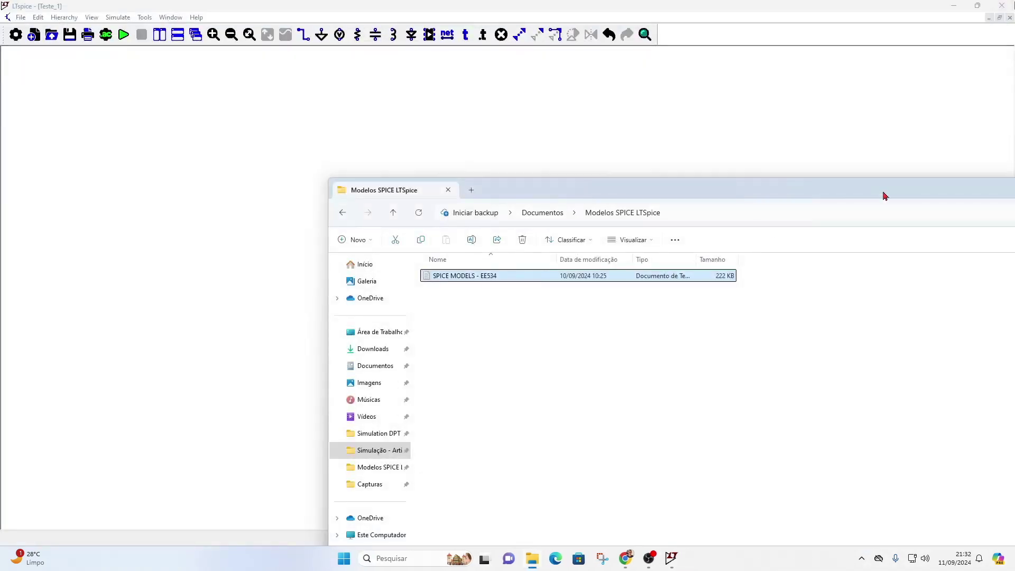
- Open the SPICE MODELS - EE534 file in LTspice from its folder window, leaving only LTspice in view
drag(897, 189, 680, 204)
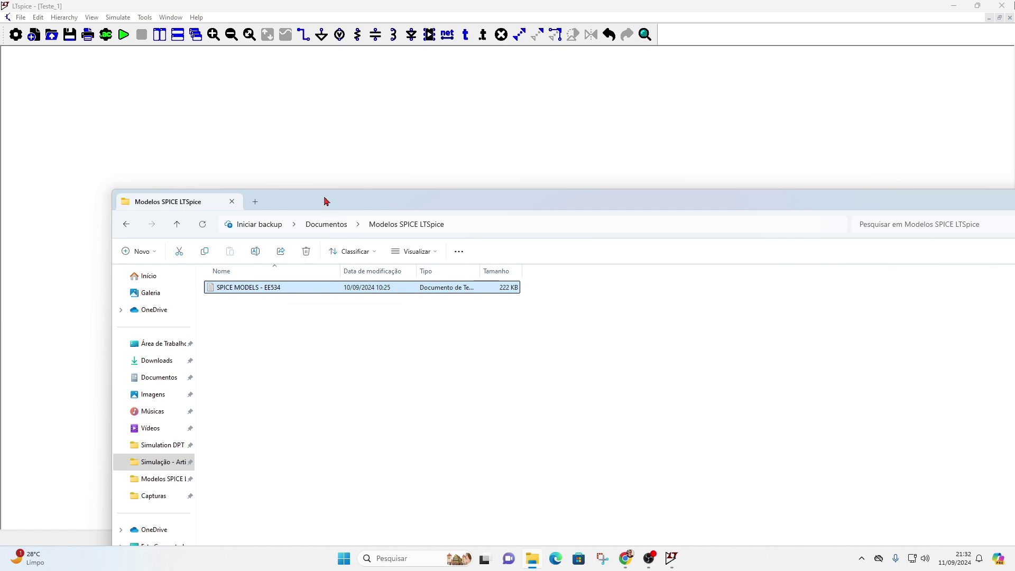
drag(325, 201, 365, 327)
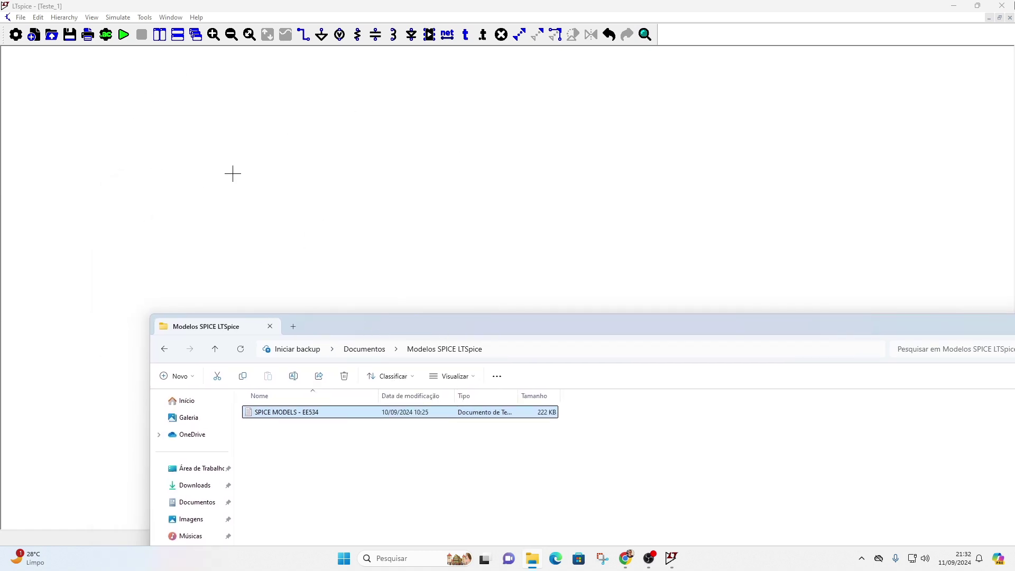
drag(408, 330, 535, 333)
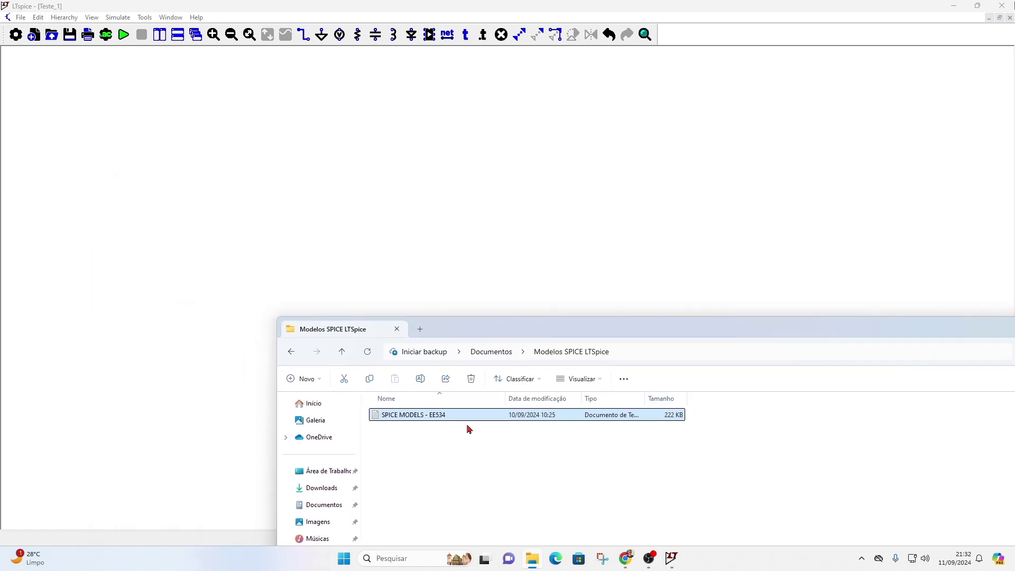
drag(453, 417, 422, 146)
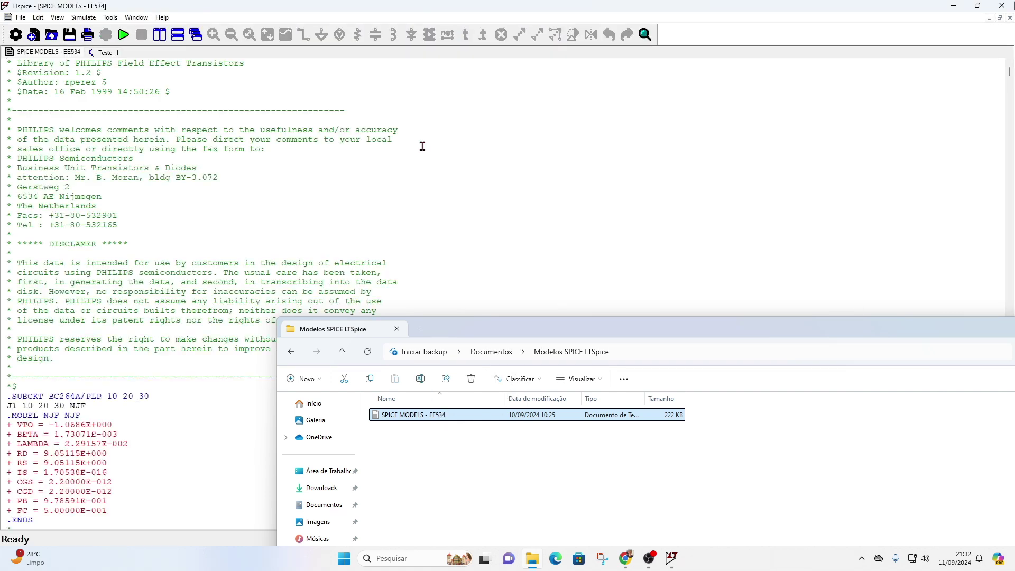
drag(817, 330, 514, 287)
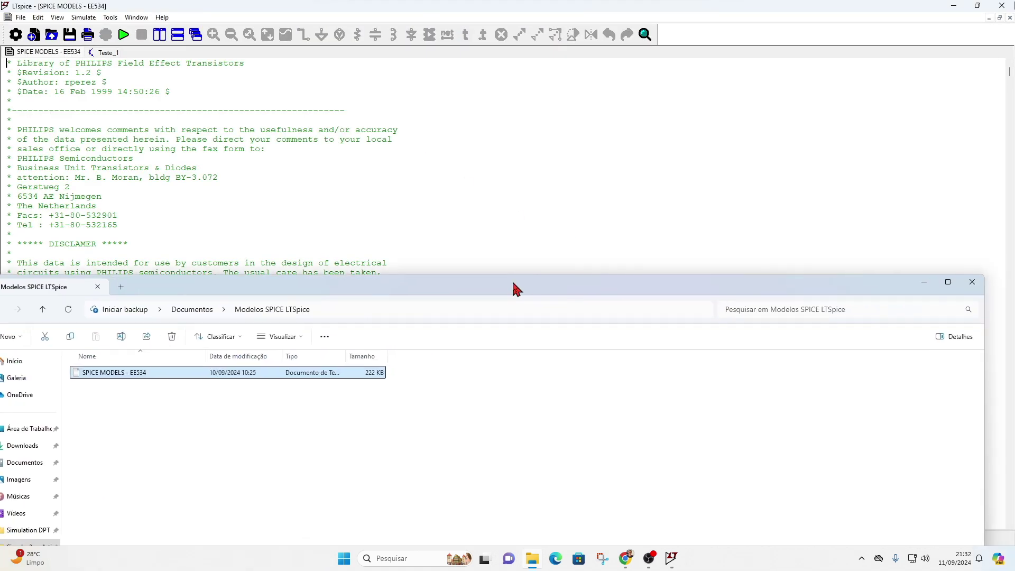
click(925, 283)
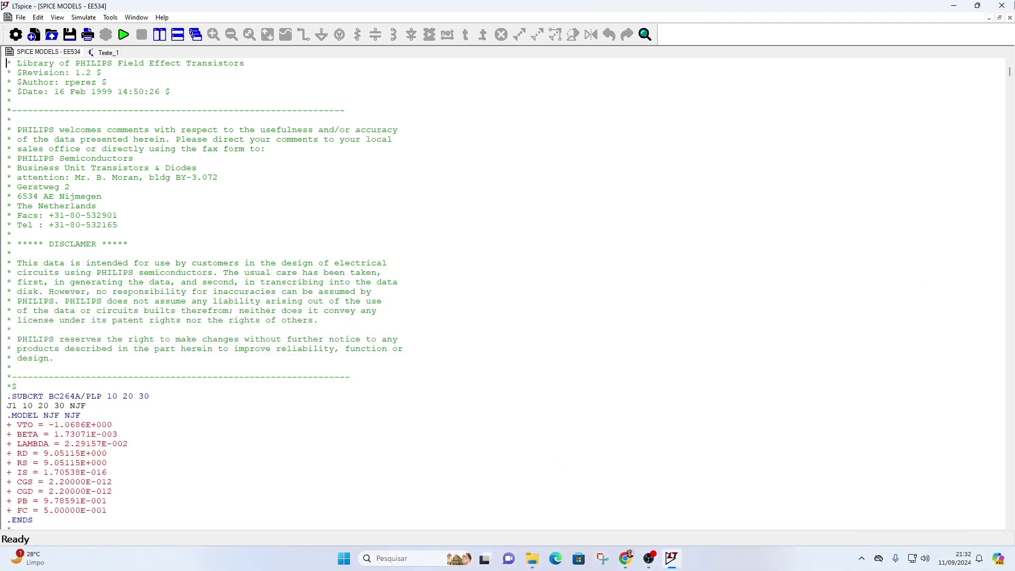
click(532, 559)
drag(505, 284, 656, 209)
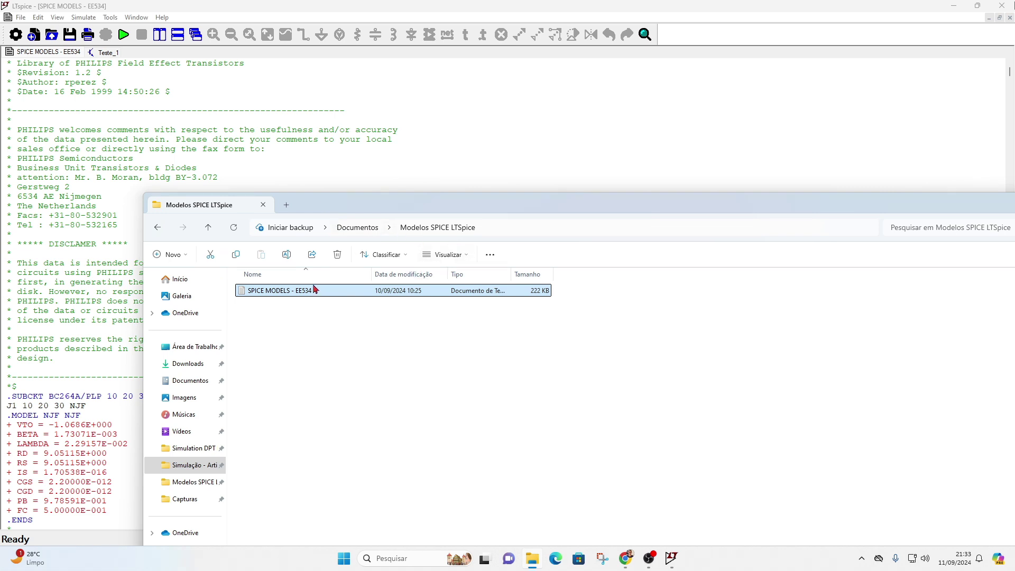
drag(517, 211, 387, 196)
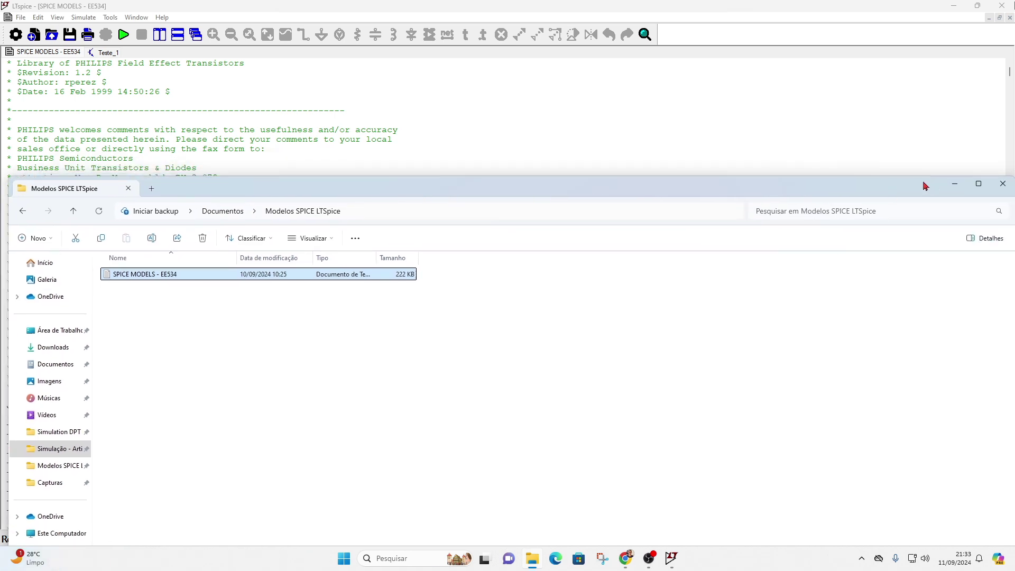
click(955, 186)
- Look through the start of the SPICE MODELS - EE534 listing and search it for BSS100
scroll(364, 263, down, 5)
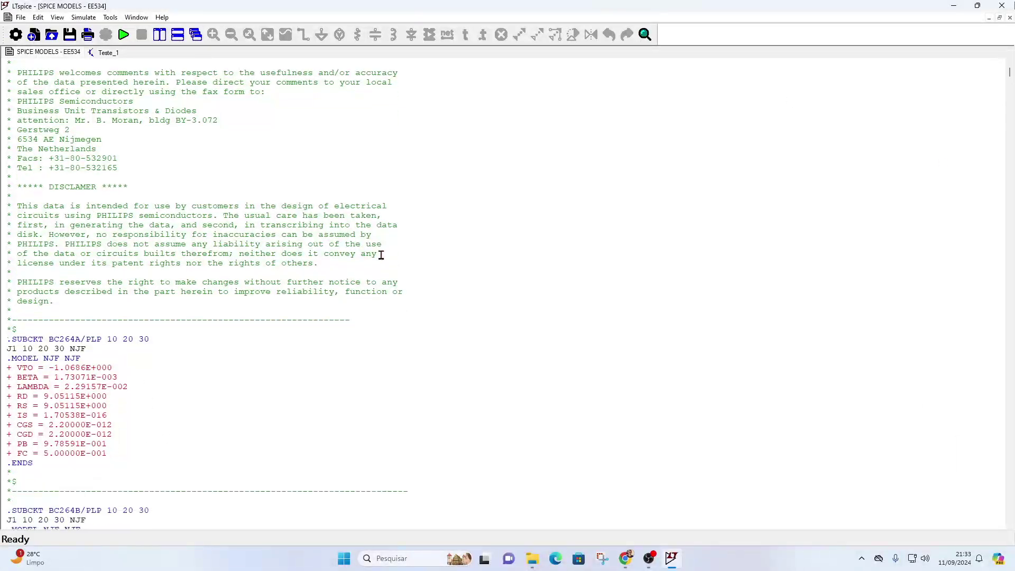
scroll(364, 263, down, 15)
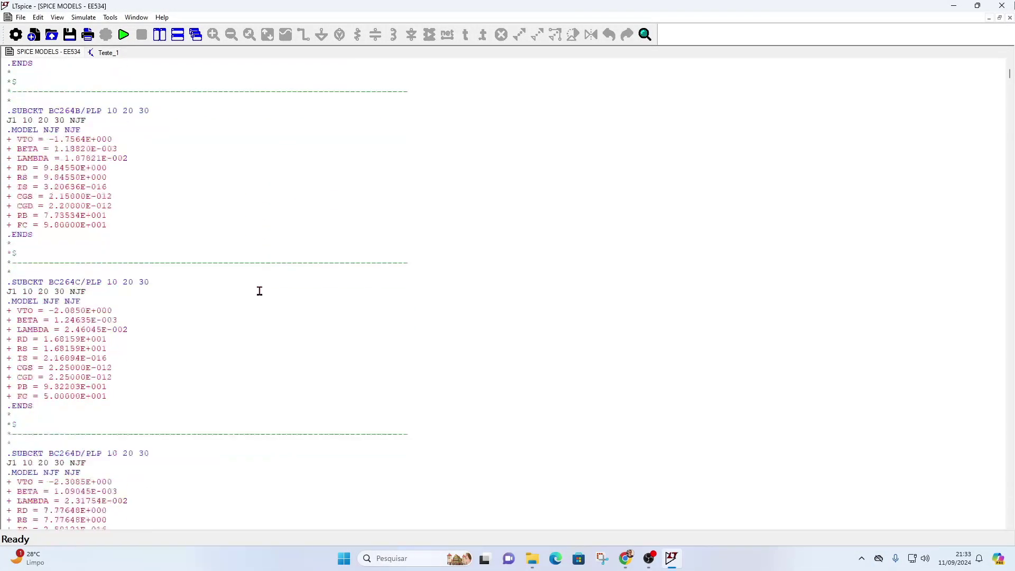
scroll(262, 288, up, 15)
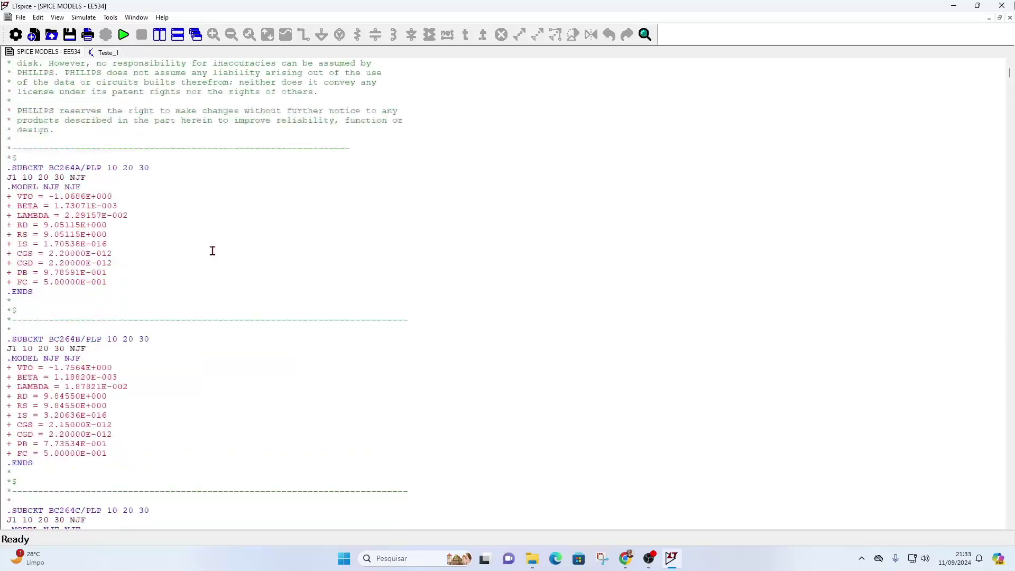
scroll(213, 251, up, 5)
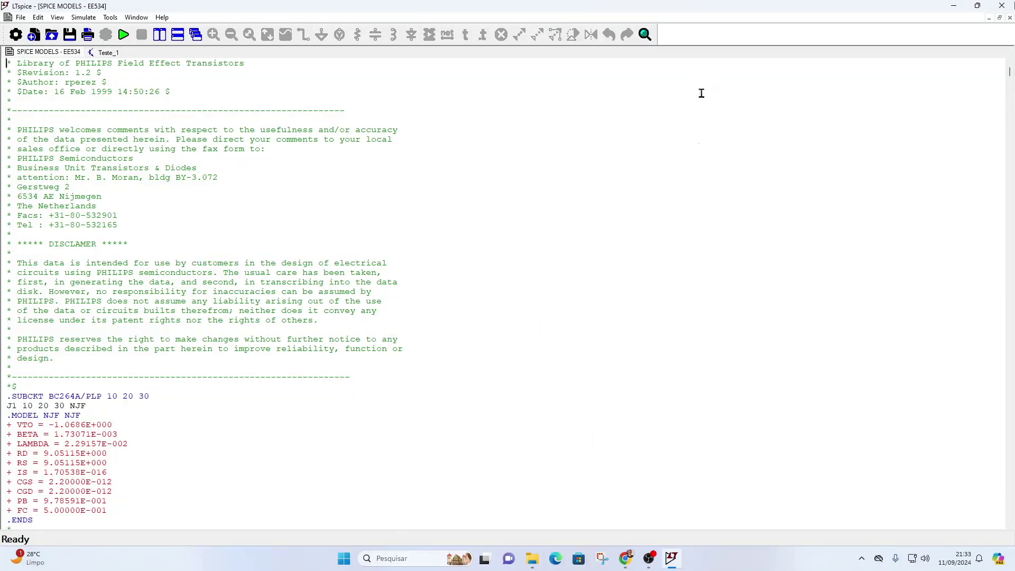
click(645, 34)
text(BSS100)
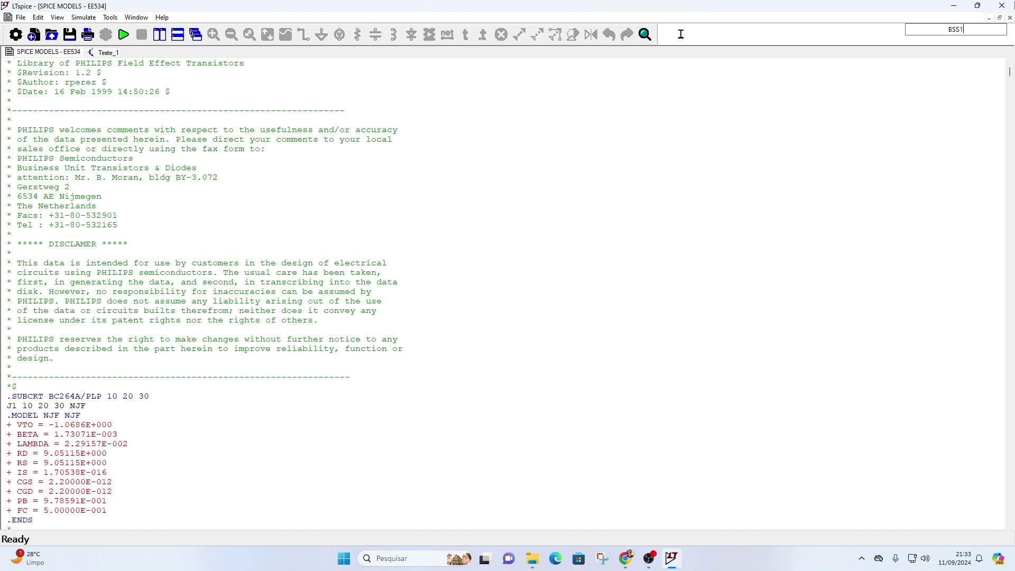
key(Return)
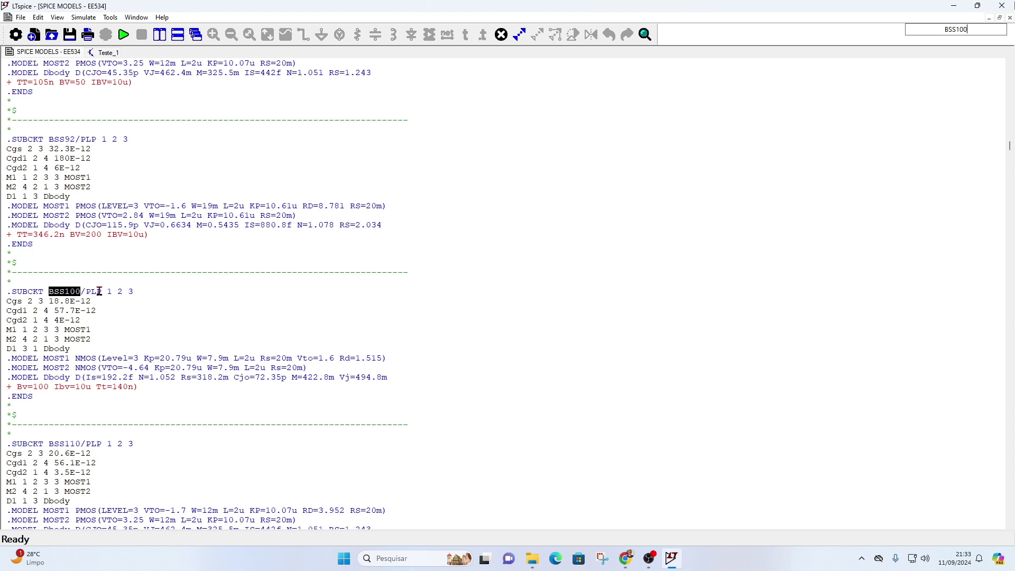
- Examine the .SUBCKT definition lines of the BSS100 and BSS110 models, highlighting each one and the BSS100 name
click(135, 293)
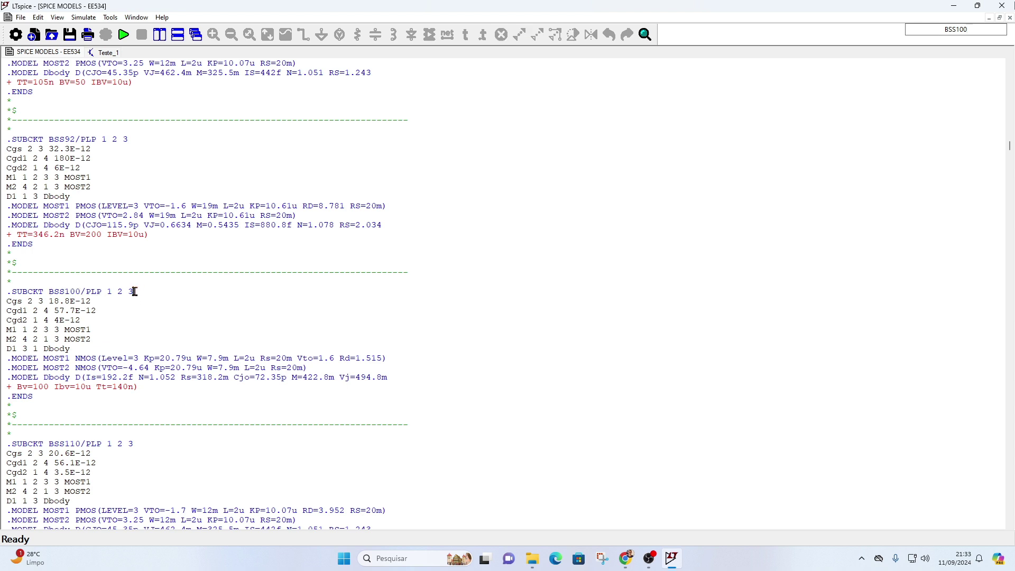
shift+click(7, 292)
drag(138, 444, 3, 438)
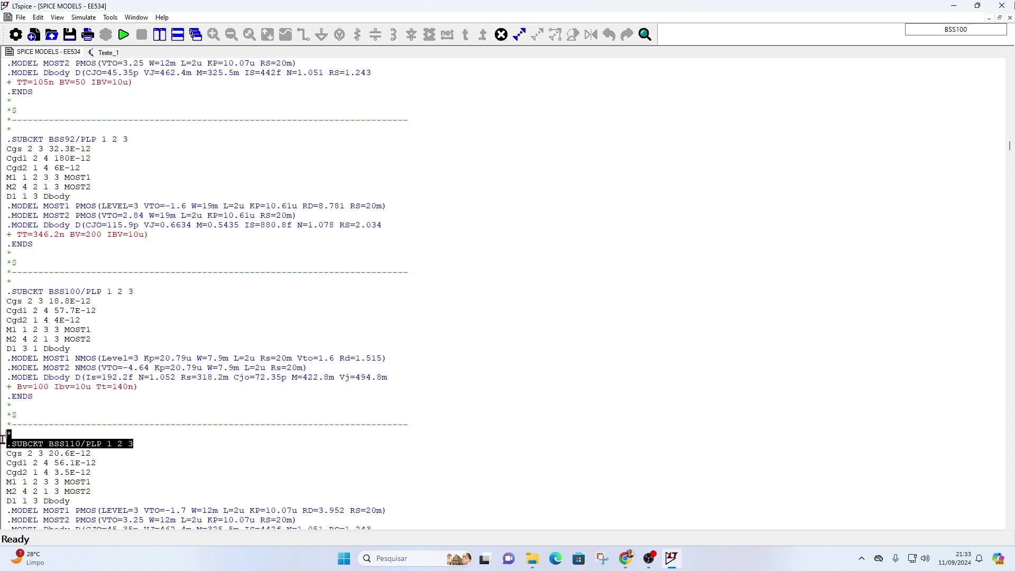
click(151, 307)
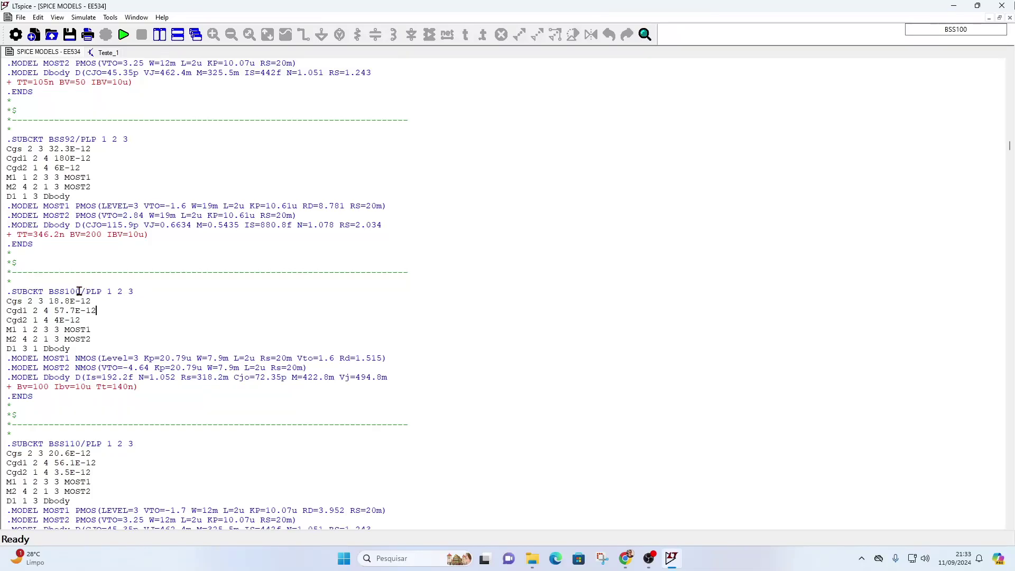
drag(83, 292, 51, 292)
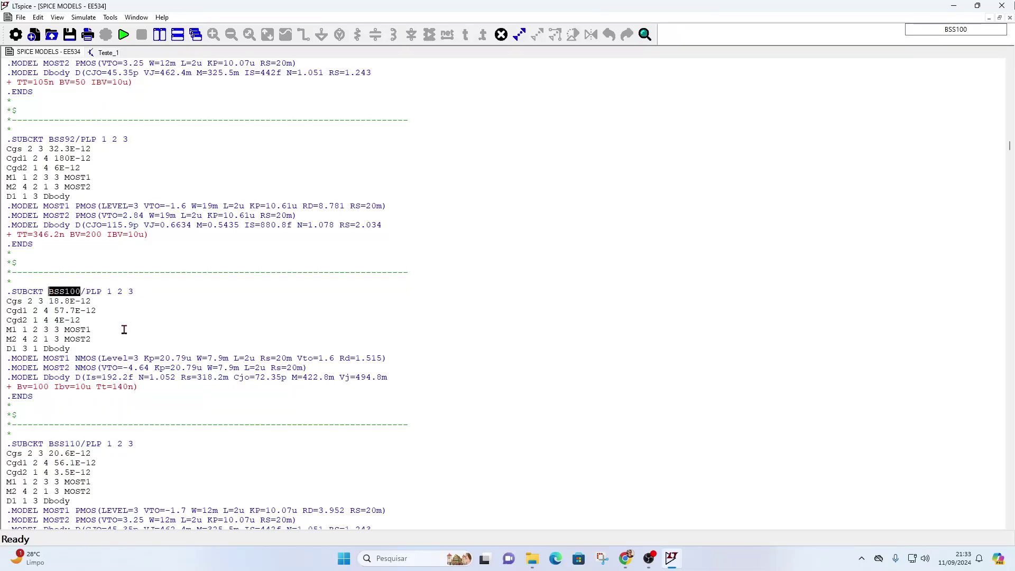
click(188, 320)
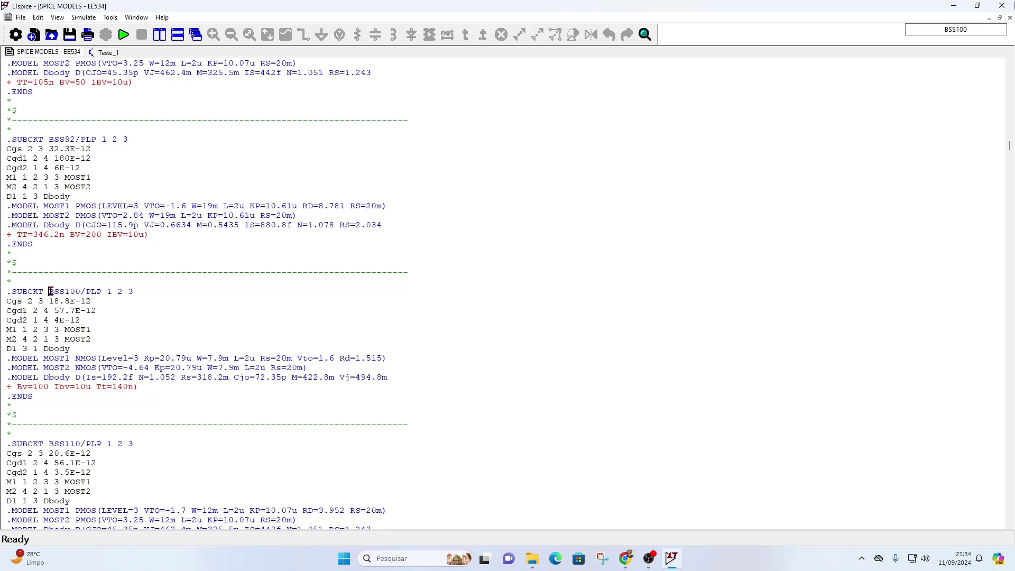
- Create a symbol from the BSS100 subcircuit name and save it as BSS100_PLP in the Aula1_Teste folder
drag(51, 291, 81, 291)
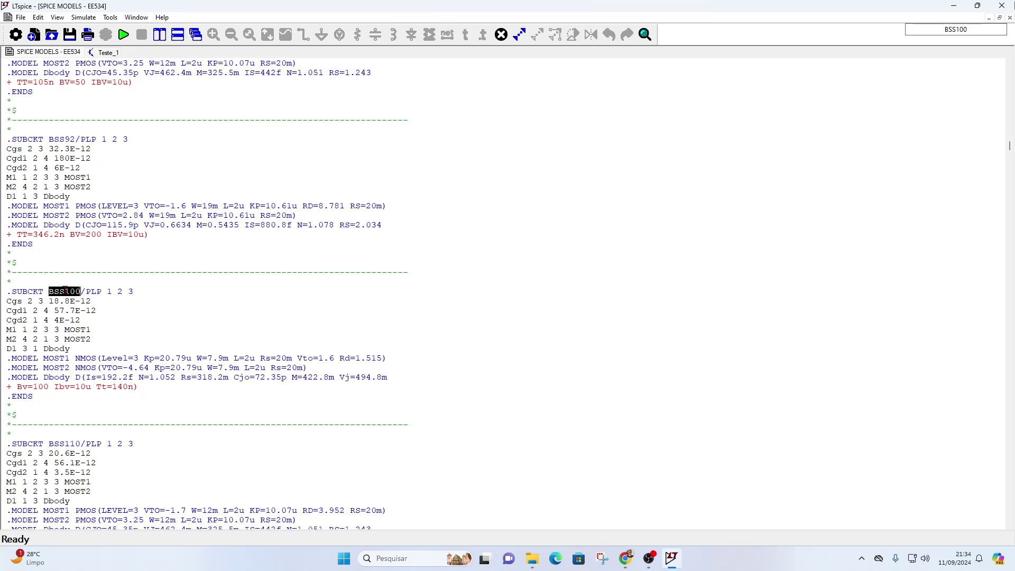
right_click(64, 289)
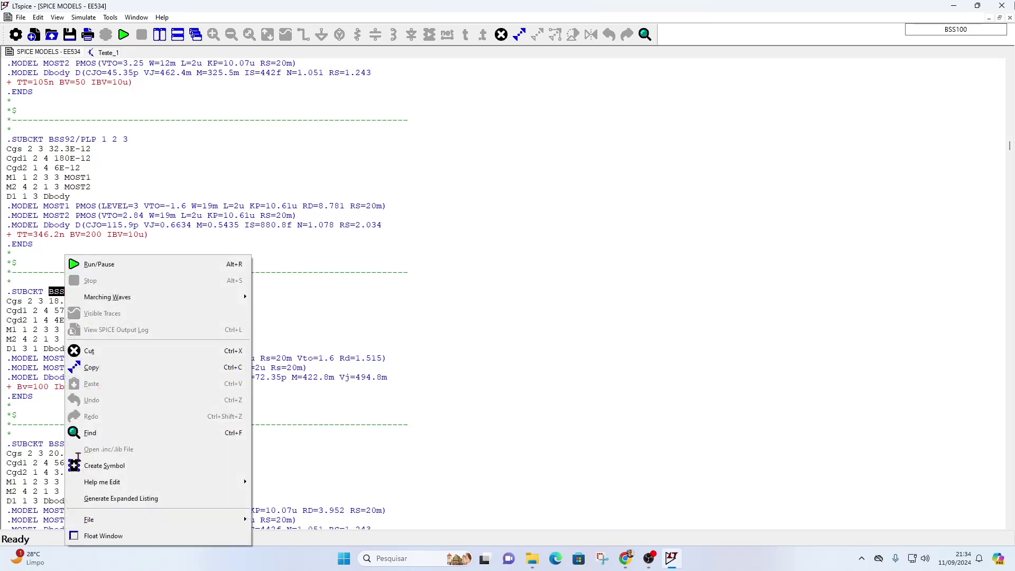
click(99, 466)
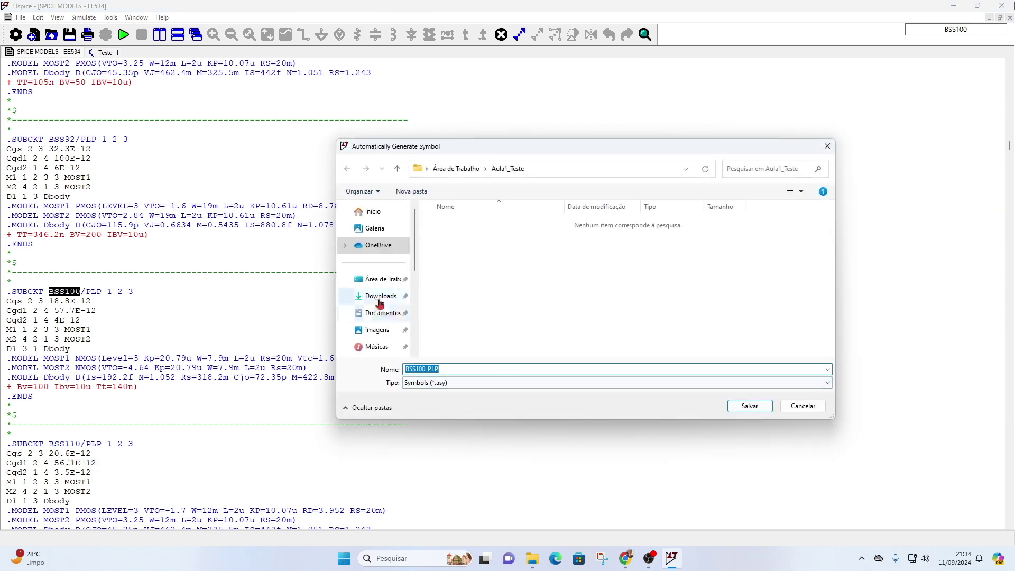
click(747, 408)
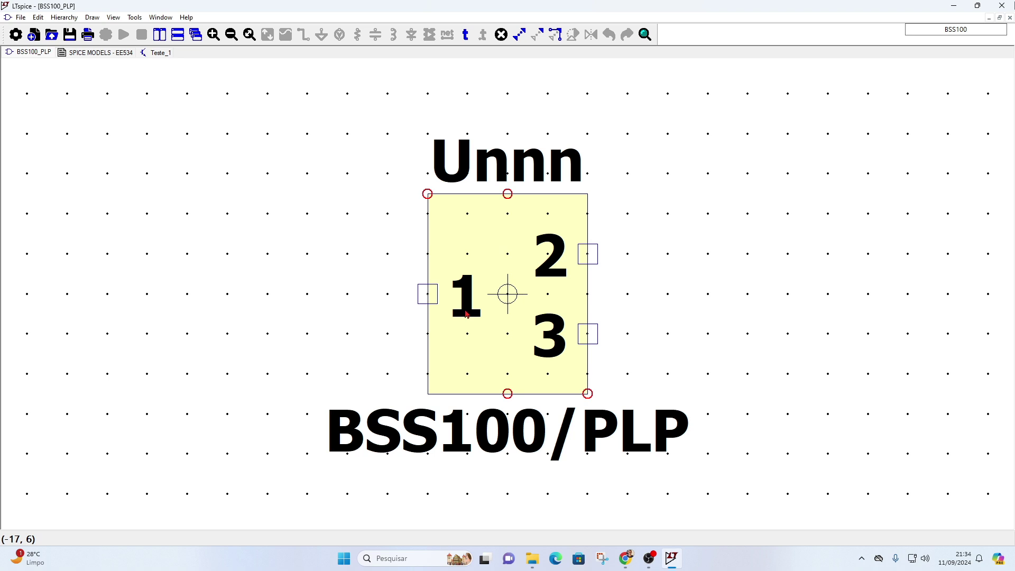
drag(754, 453, 735, 425)
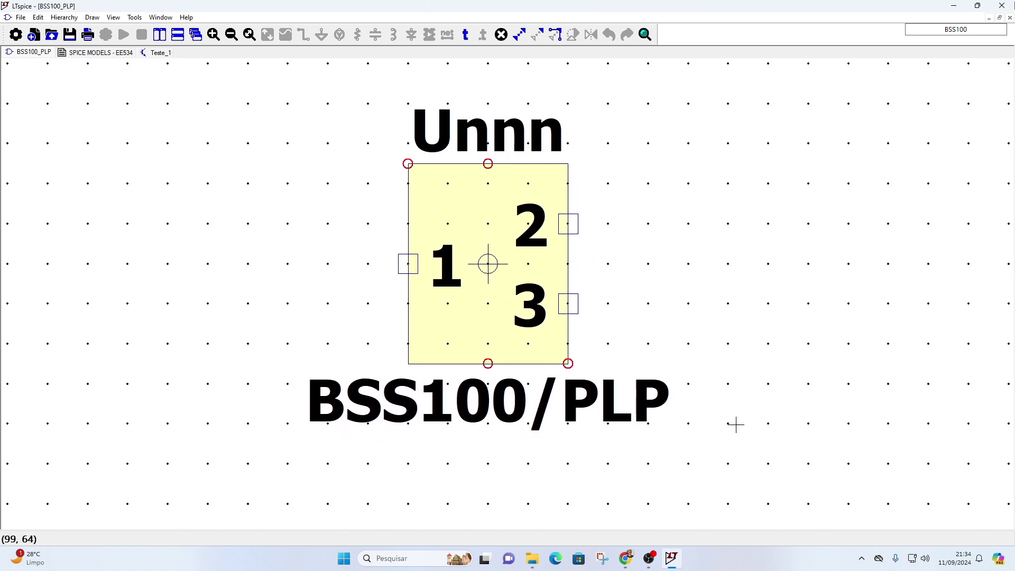
- Switch to the BSS 100 datasheet in Chrome and examine the transistor's pin drawing and pin assignment table up close
right_click(735, 425)
click(679, 463)
click(626, 558)
click(131, 6)
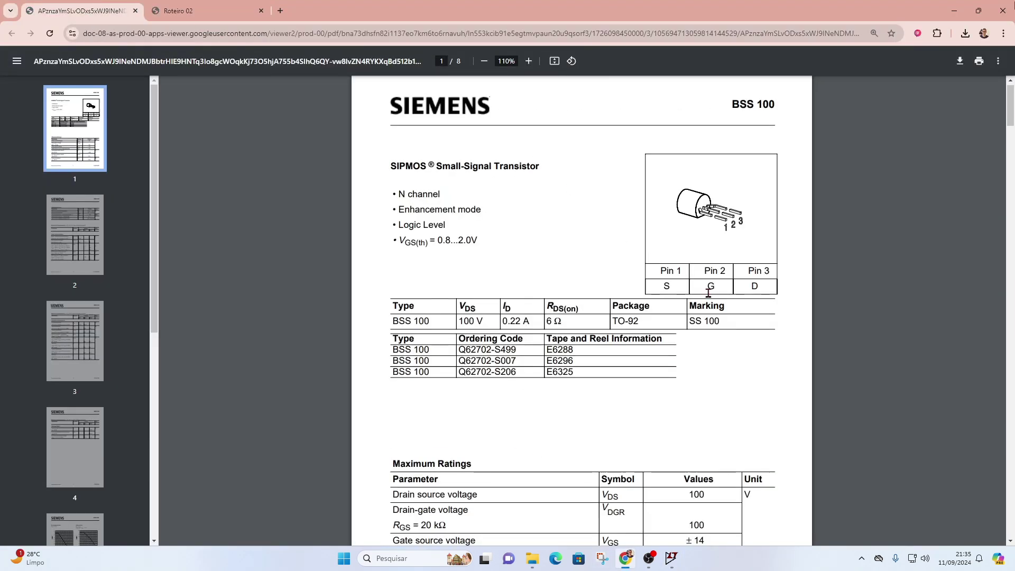
scroll(772, 273, up, 5)
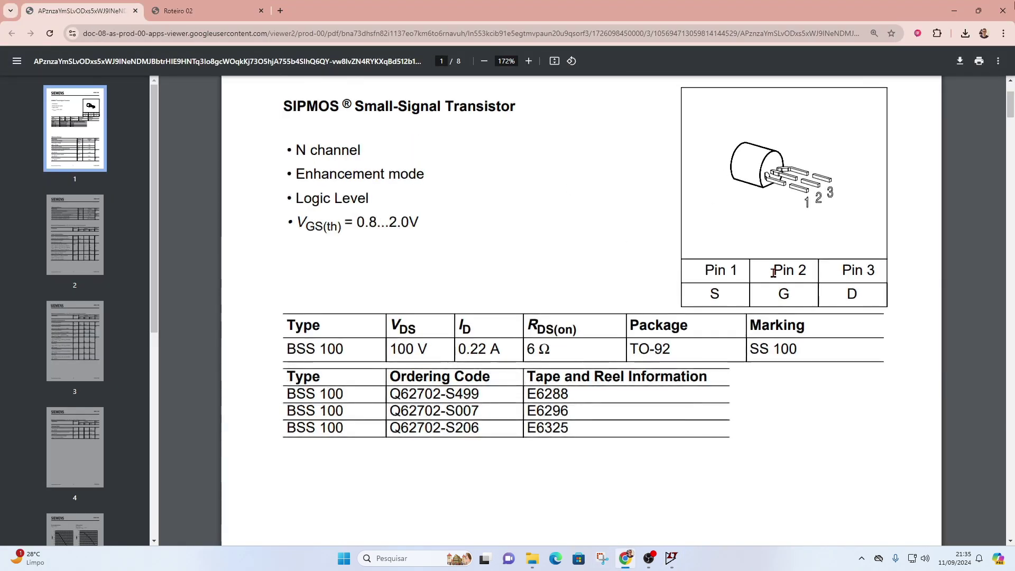
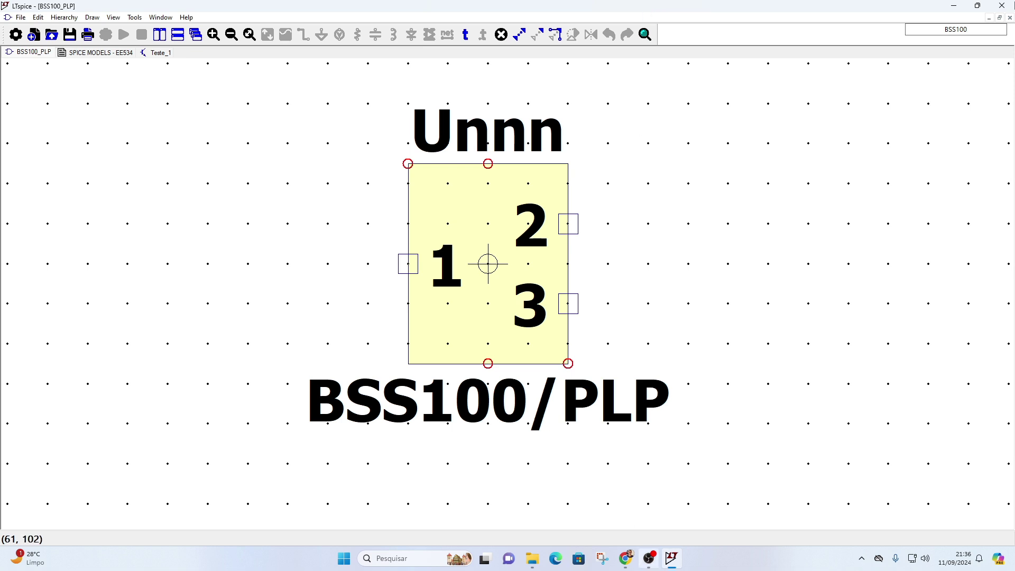
- Search the web for SIMBOLO DO MOSFET, examine the first image result with labelled terminals, and return to LTspice
click(628, 564)
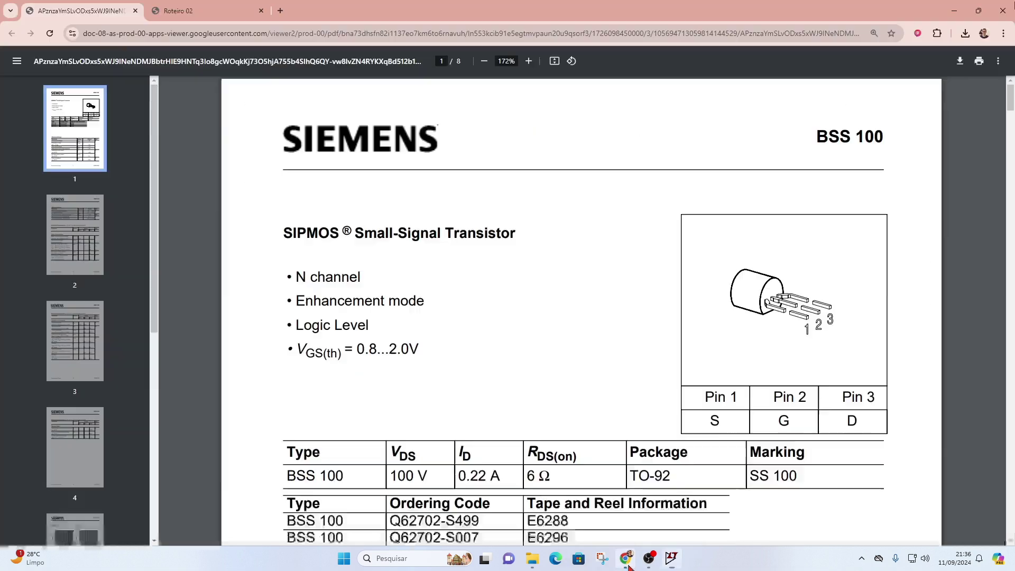
click(281, 11)
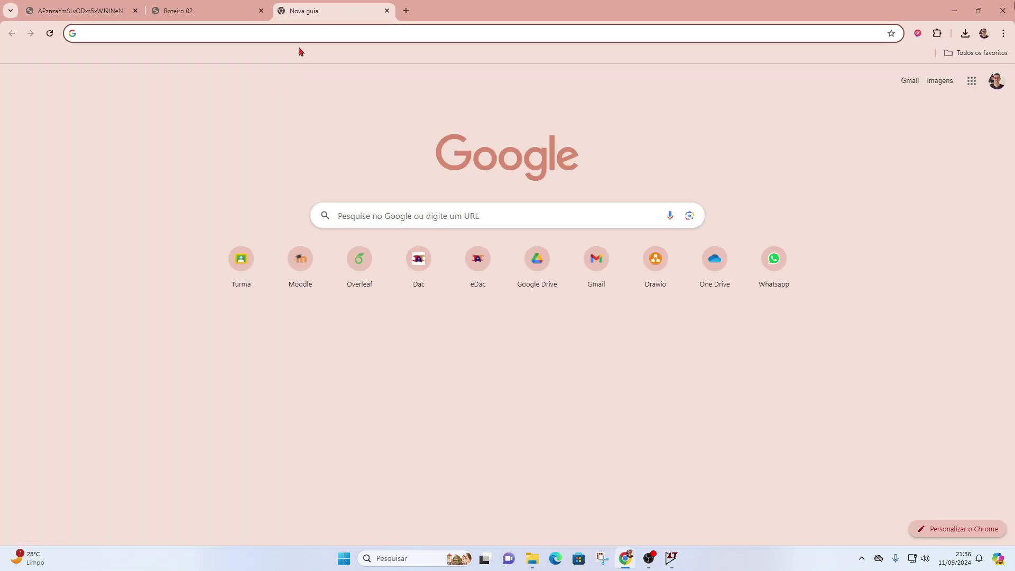
text(SIMBOLO DO )
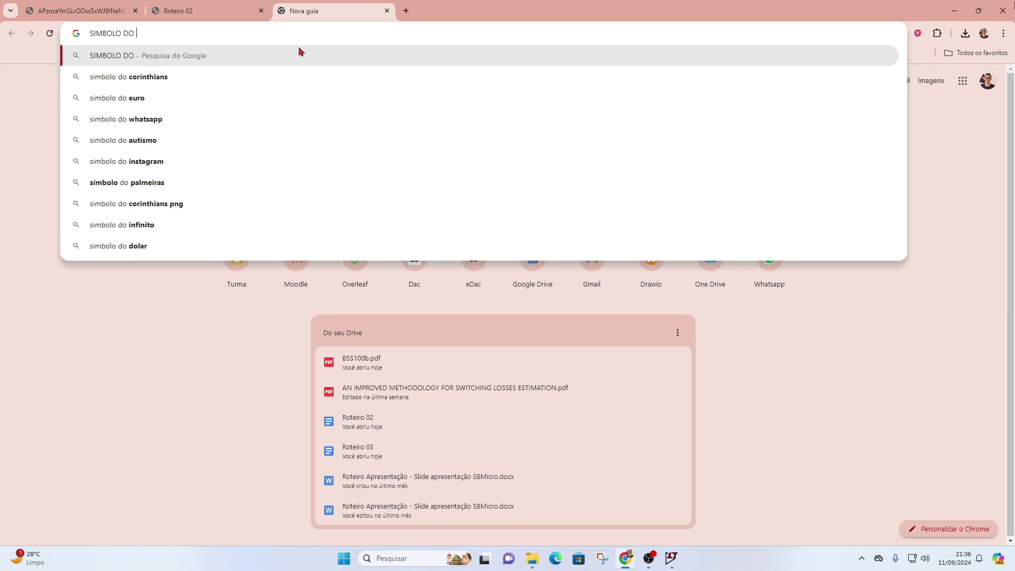
text(MOSFET)
key(Return)
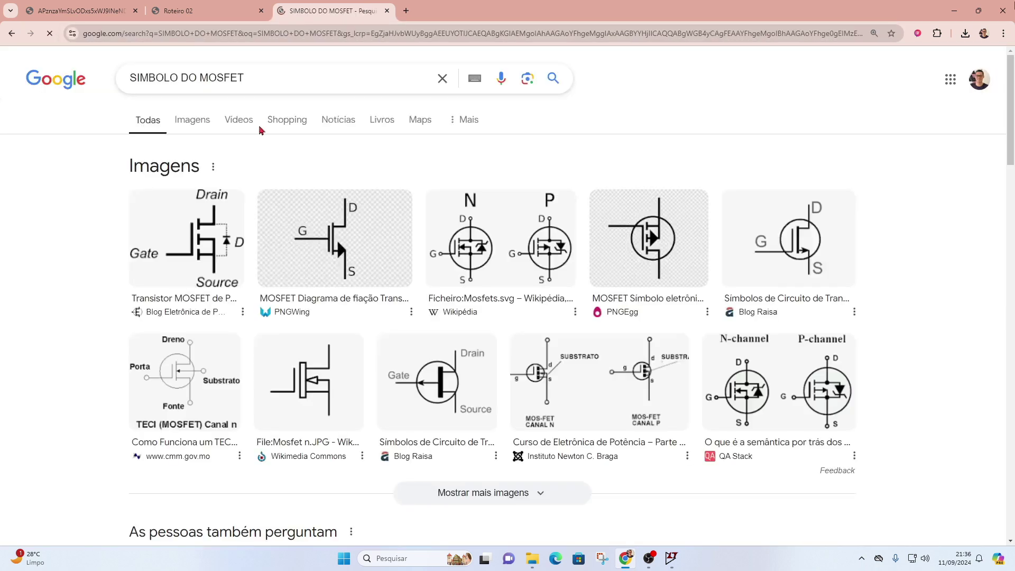
click(214, 256)
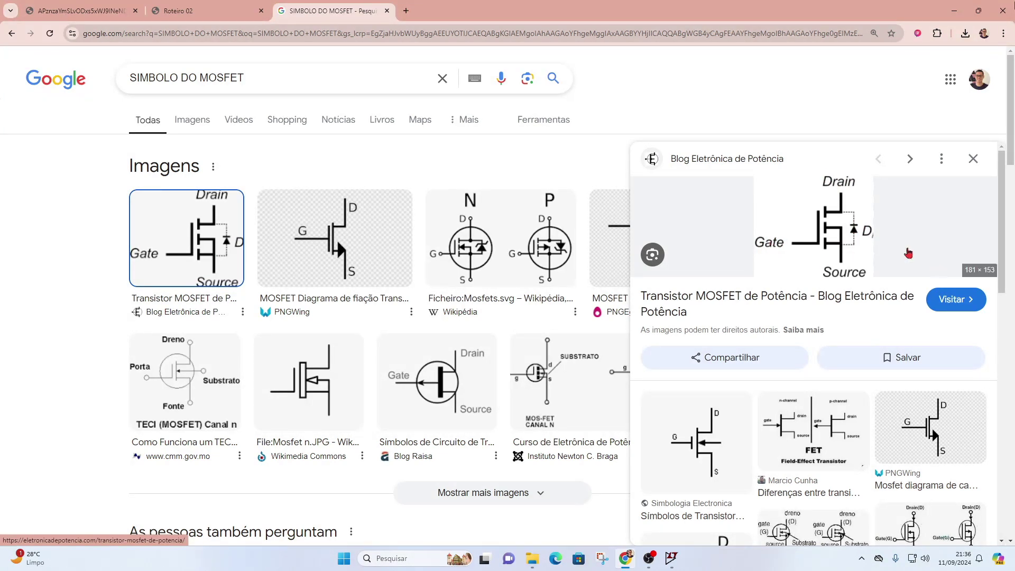
click(953, 9)
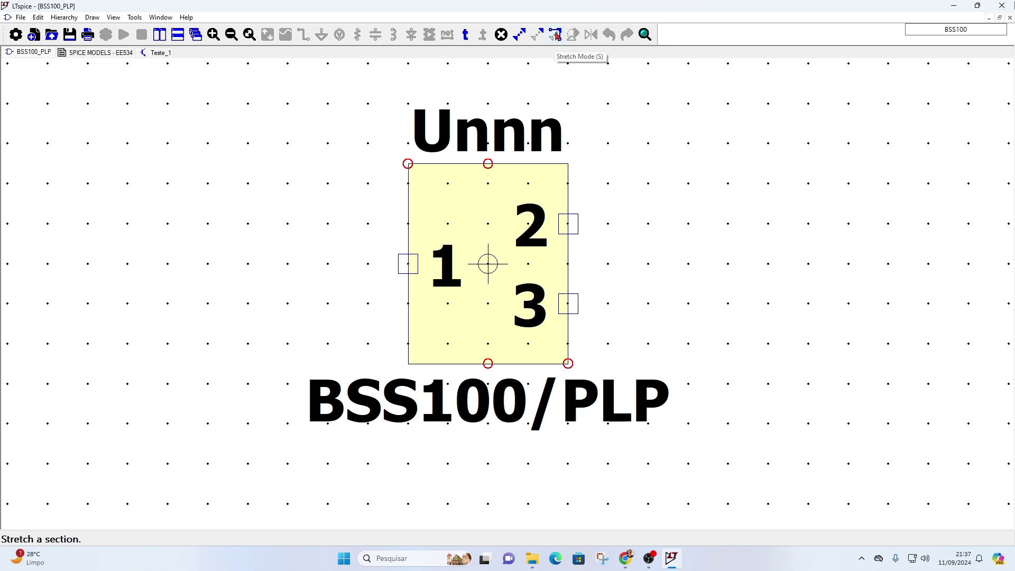
- Park pin 2 outside the symbol body's left edge and move pin 1 to the upper right edge with its label inside
click(560, 40)
click(537, 228)
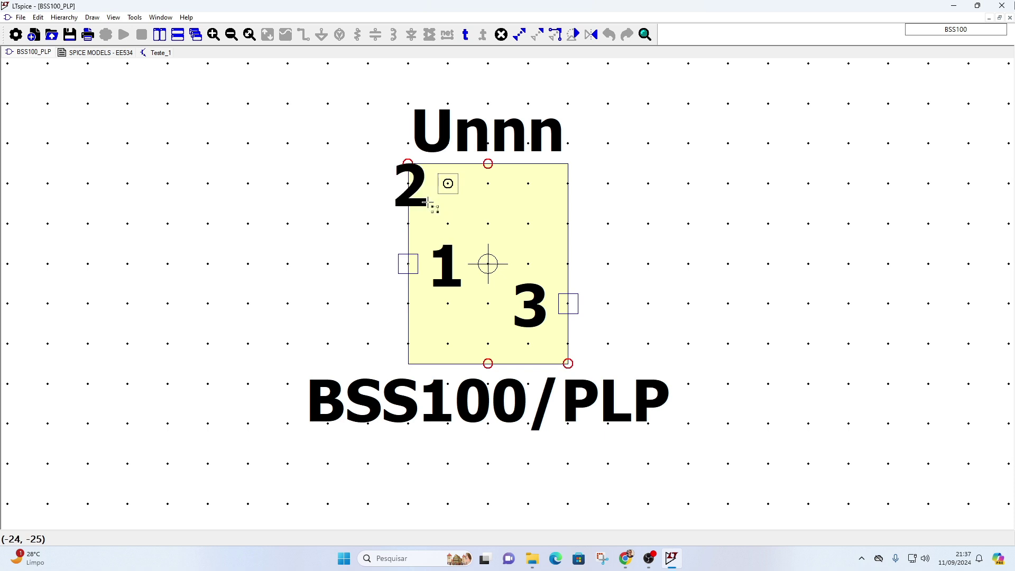
click(313, 229)
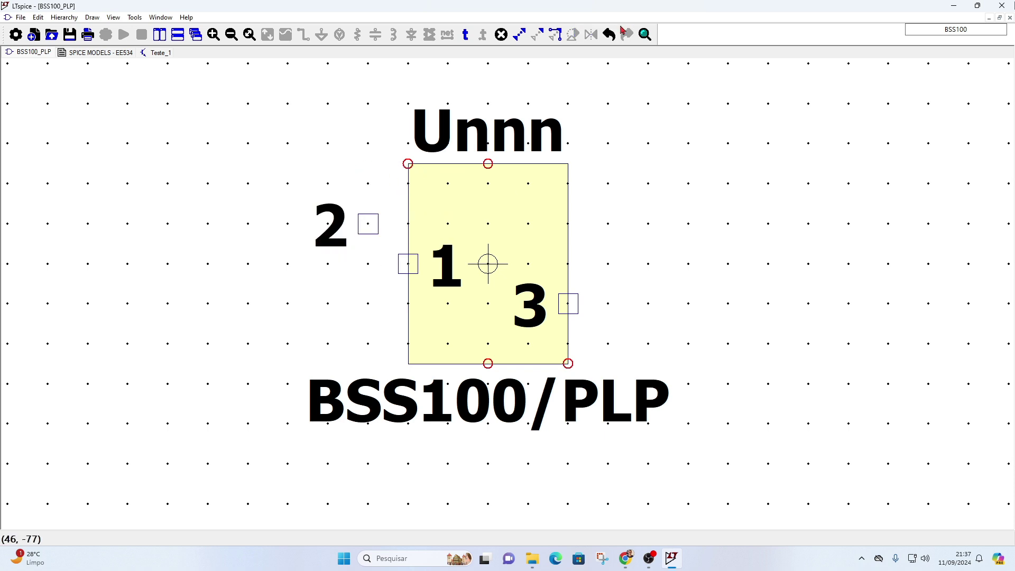
click(556, 35)
click(408, 264)
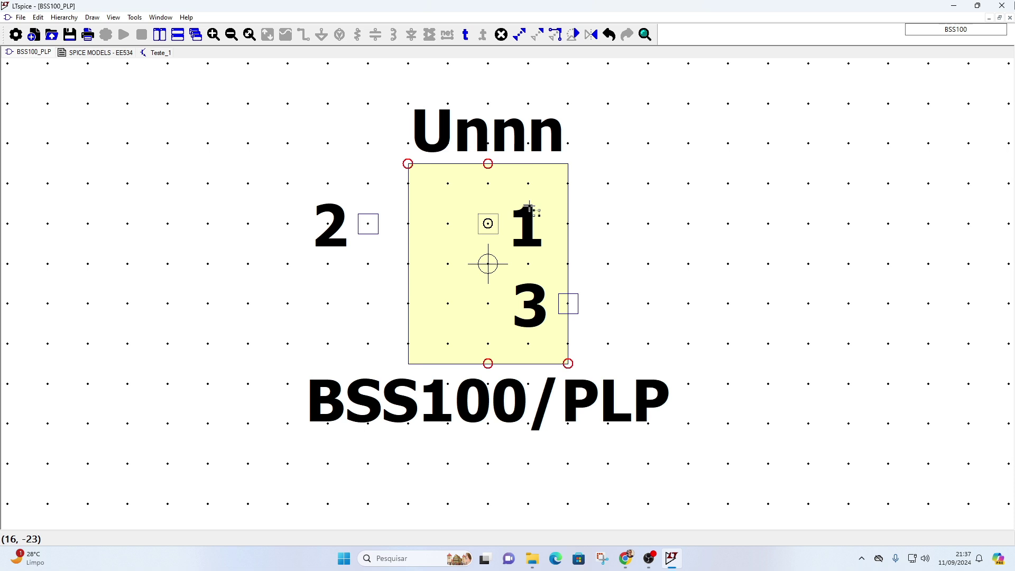
key(ctrl+r)
key(ctrl+r)
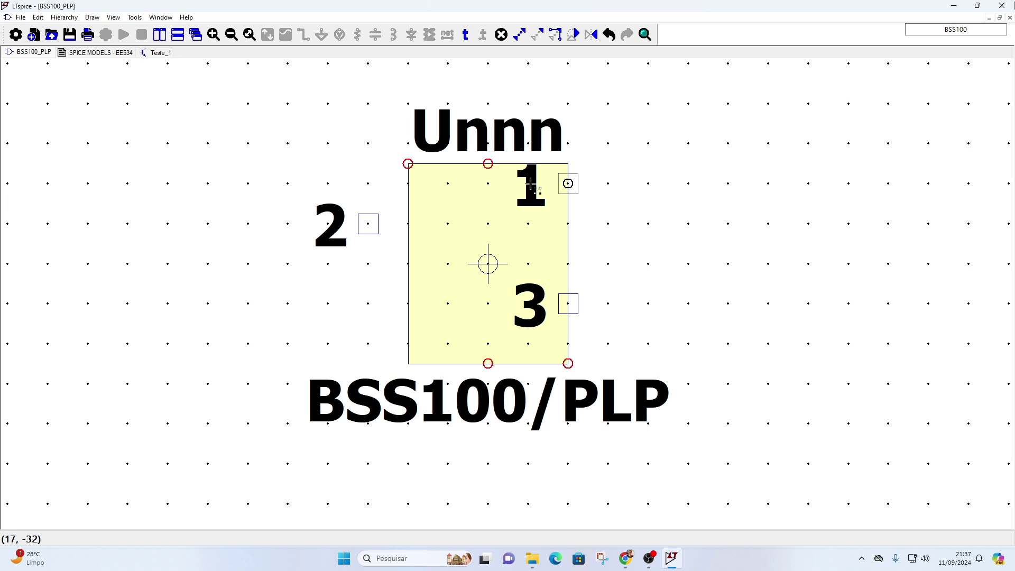
click(531, 183)
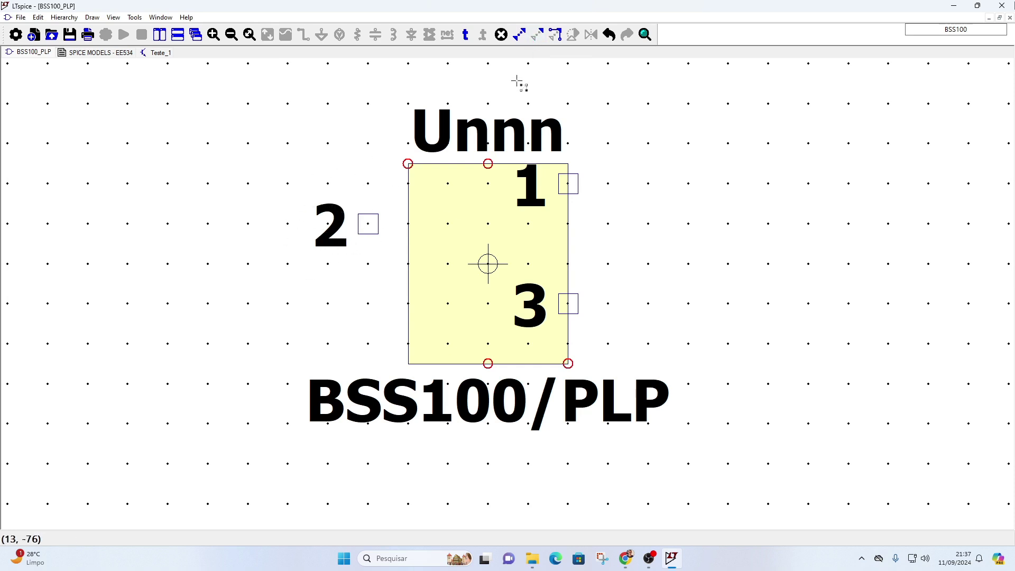
- Move pin 2 to the middle of the symbol body's left edge, turned so its label sits inside the body
click(553, 37)
click(328, 233)
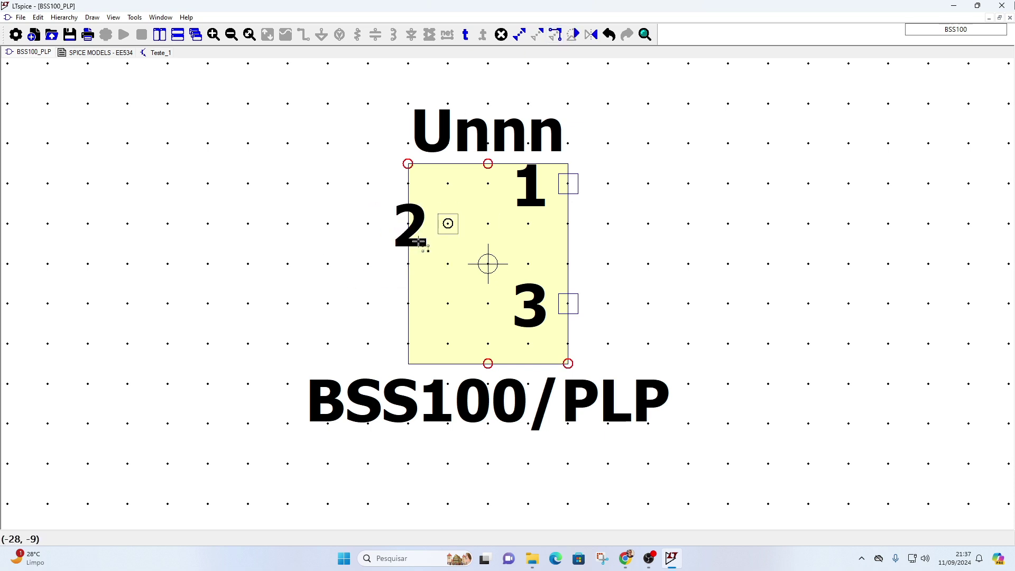
key(ctrl+r)
key(ctrl+r)
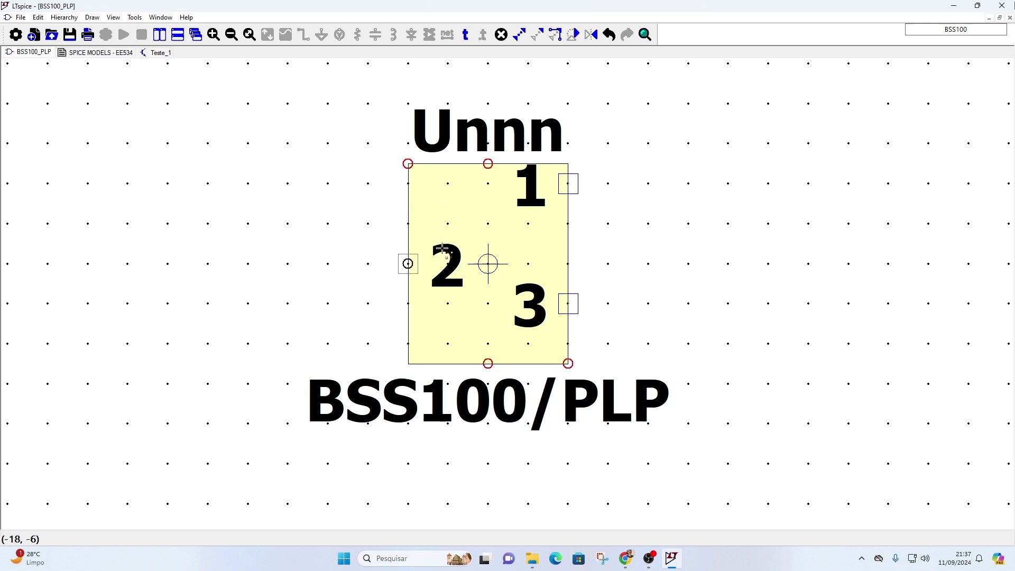
click(443, 249)
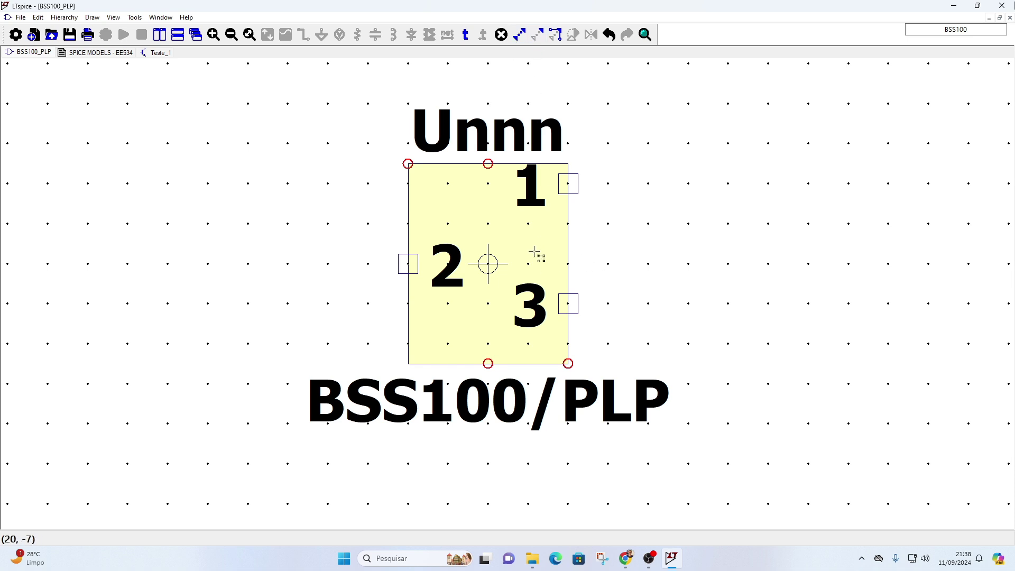
- Move pin 3 to the lower part of the body's right edge and compare the layout with the MOSFET image in Chrome
click(551, 38)
click(526, 290)
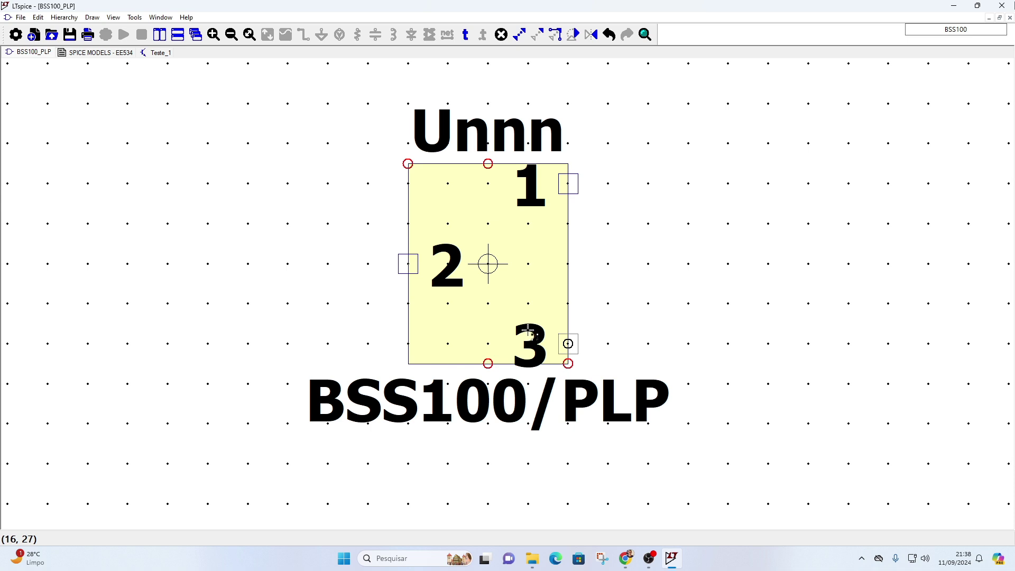
click(527, 331)
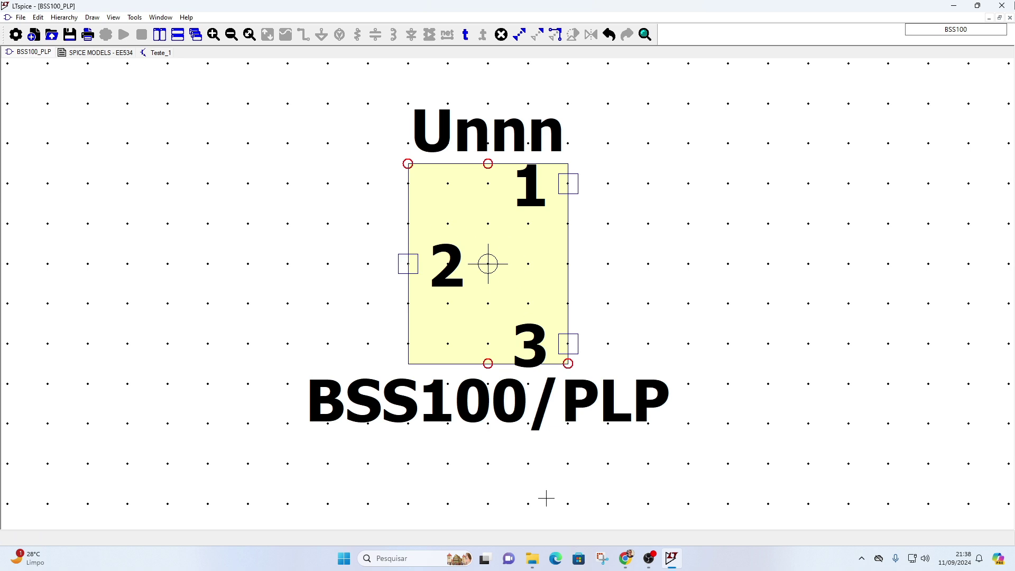
click(649, 558)
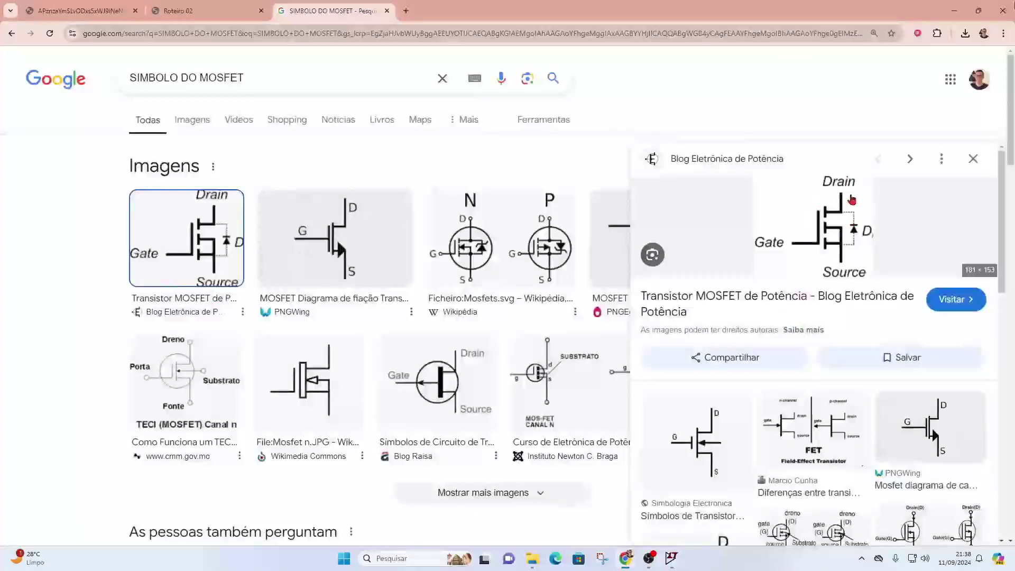
click(954, 11)
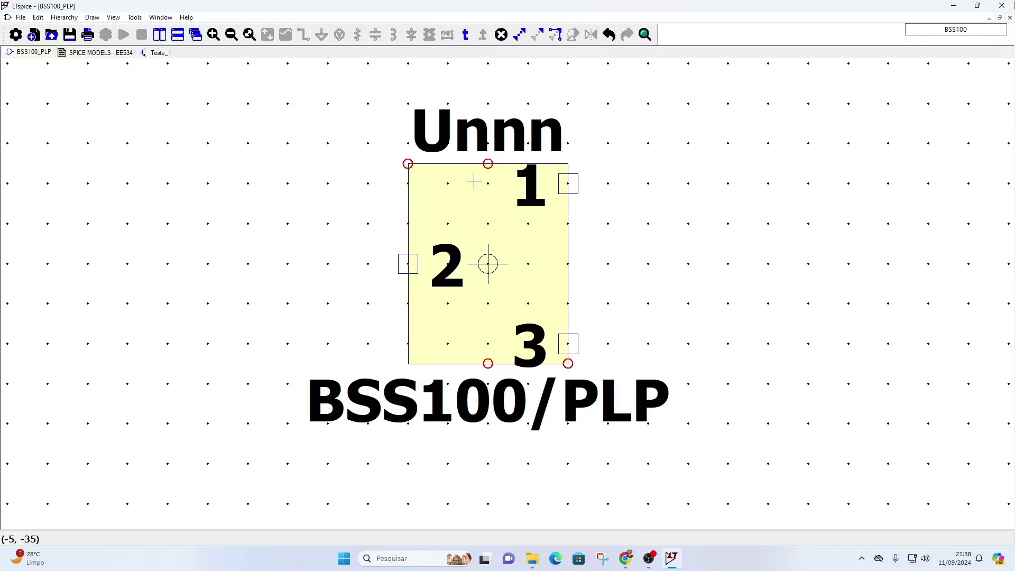
- Delete the symbol's body rectangle and draw a near-vertical line to the left of the pins
click(501, 35)
click(460, 200)
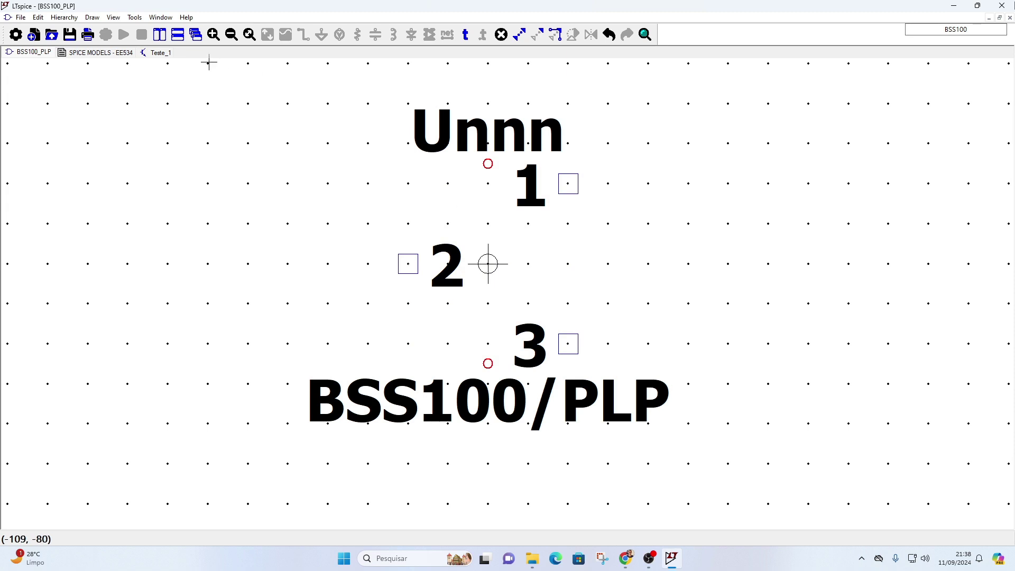
click(93, 18)
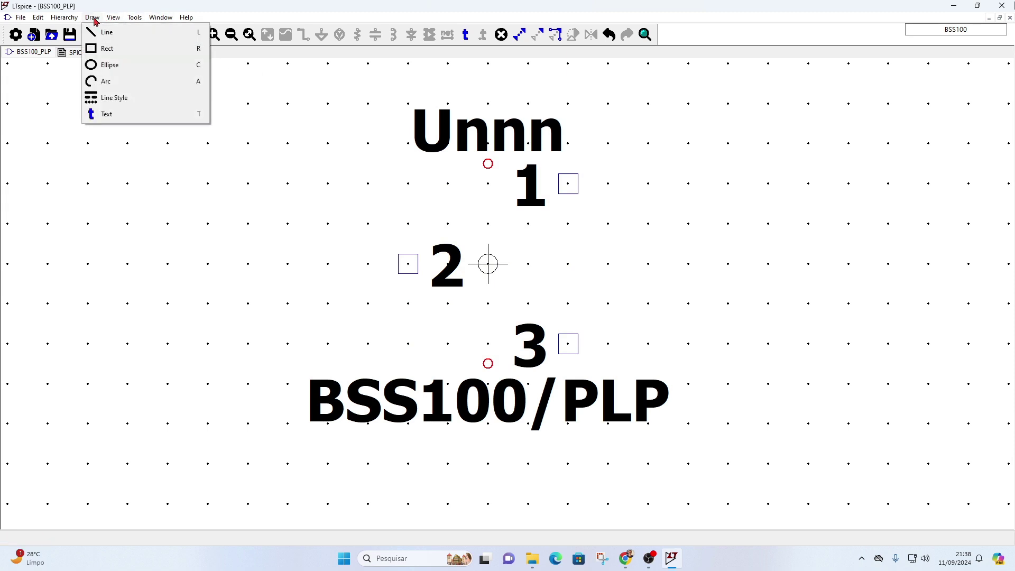
click(121, 35)
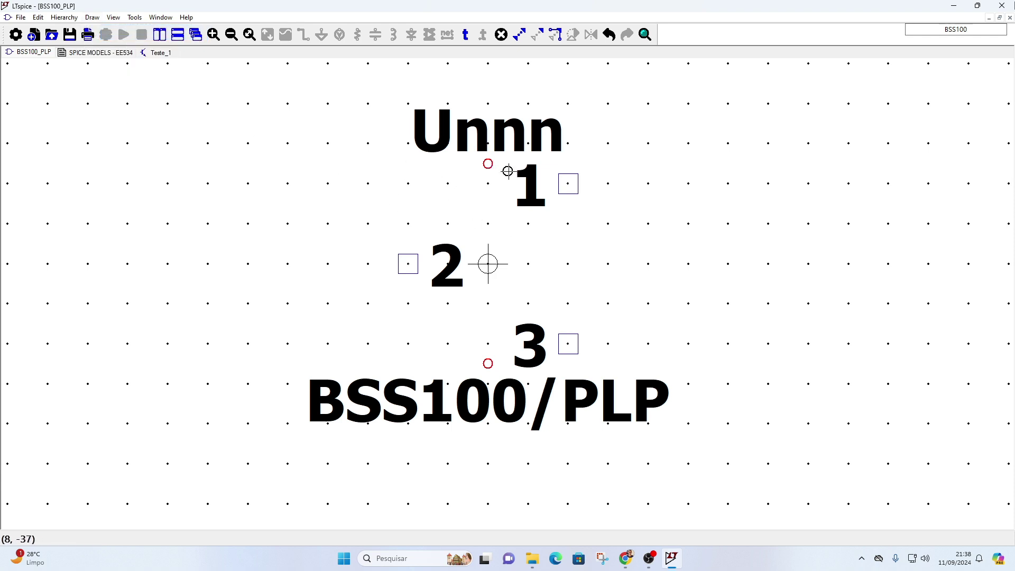
click(245, 143)
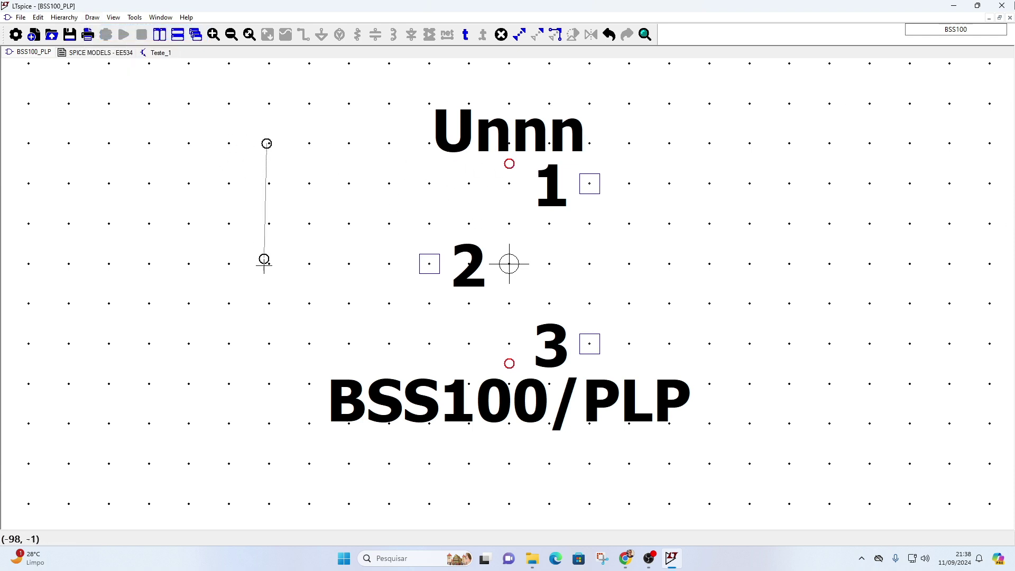
click(268, 300)
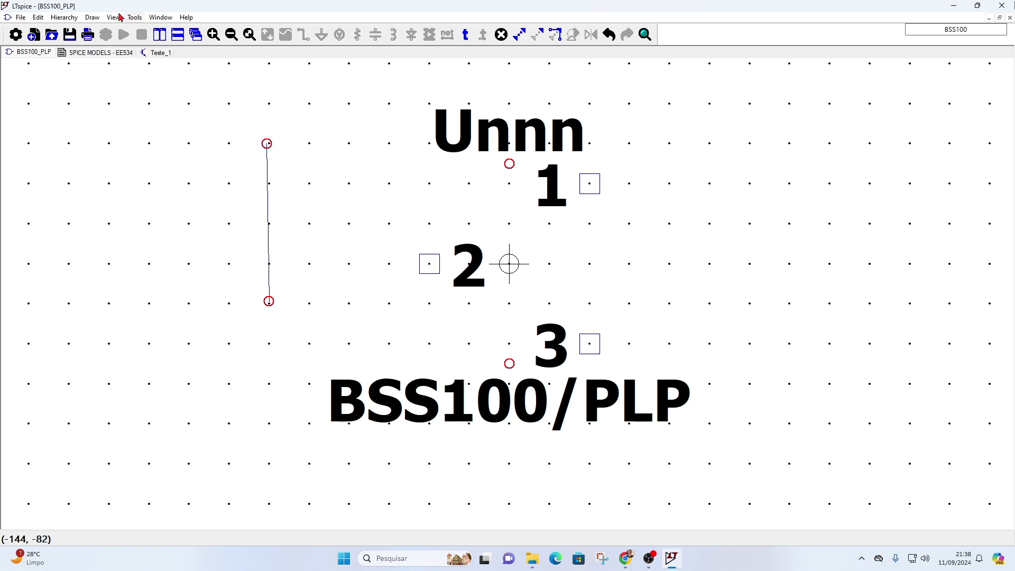
- Draw a vertical line beside the first one and extend it left from its lower end with a horizontal segment
click(93, 17)
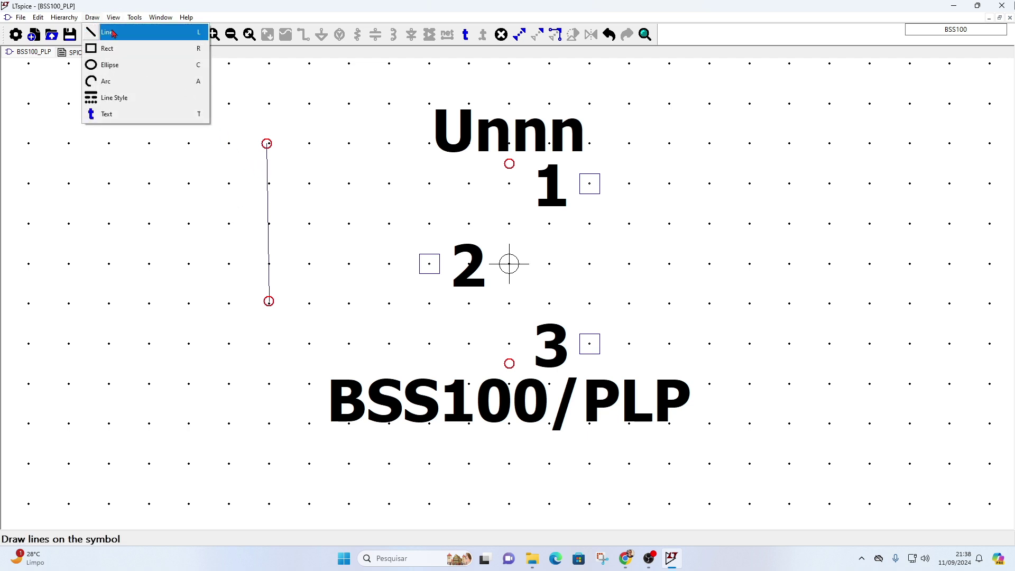
click(127, 32)
click(235, 147)
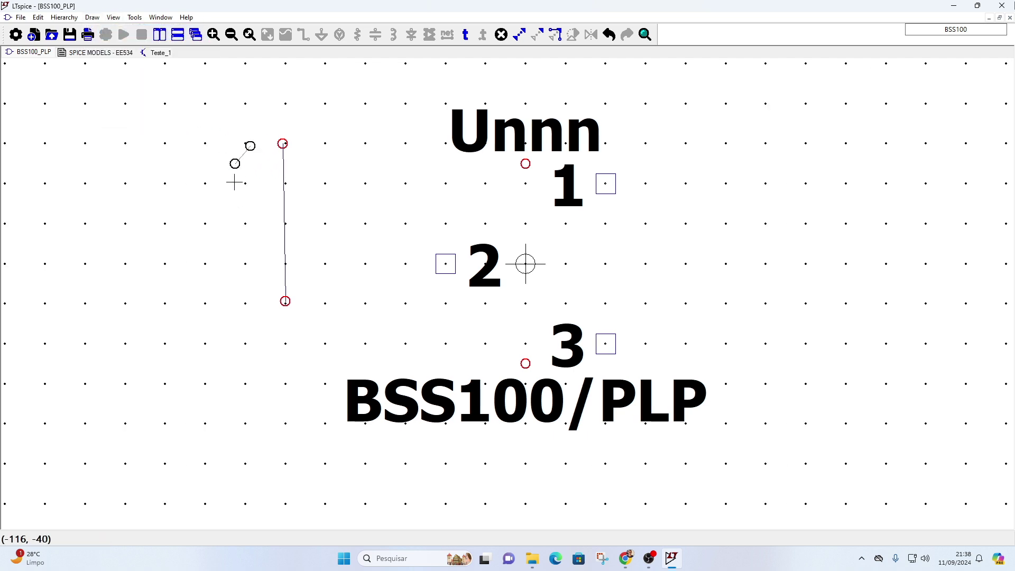
click(250, 302)
click(169, 302)
right_click(169, 305)
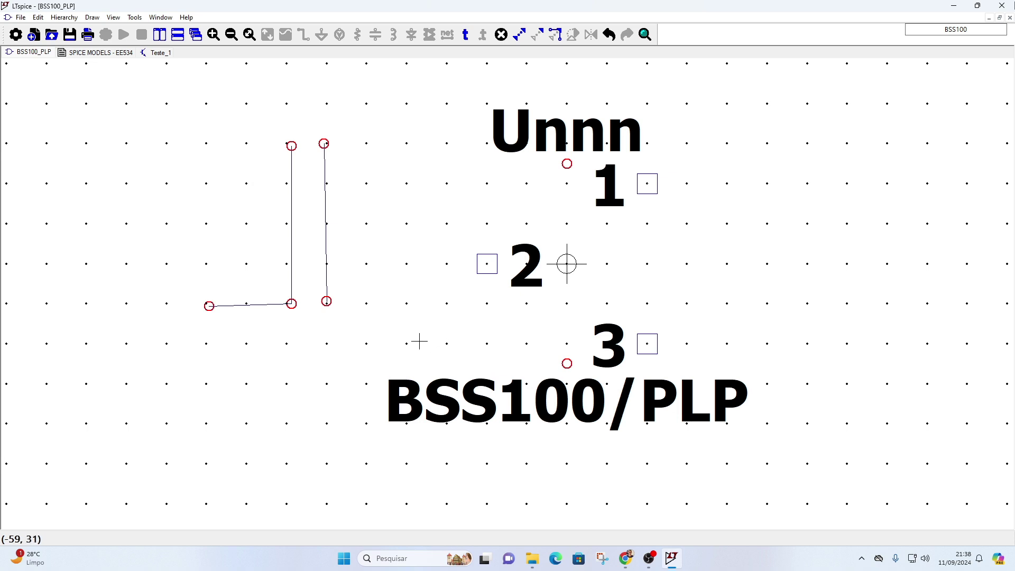
- Undo the three drawn line segments and the deletion of the symbol's body rectangle
key(ctrl+z)
key(ctrl+z)
key(ctrl+z)
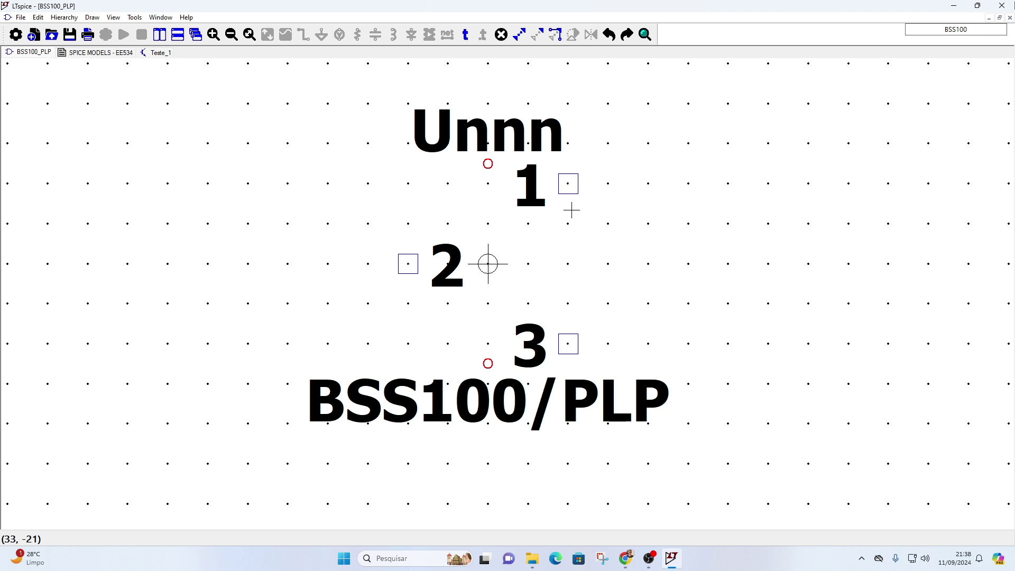
key(ctrl+z)
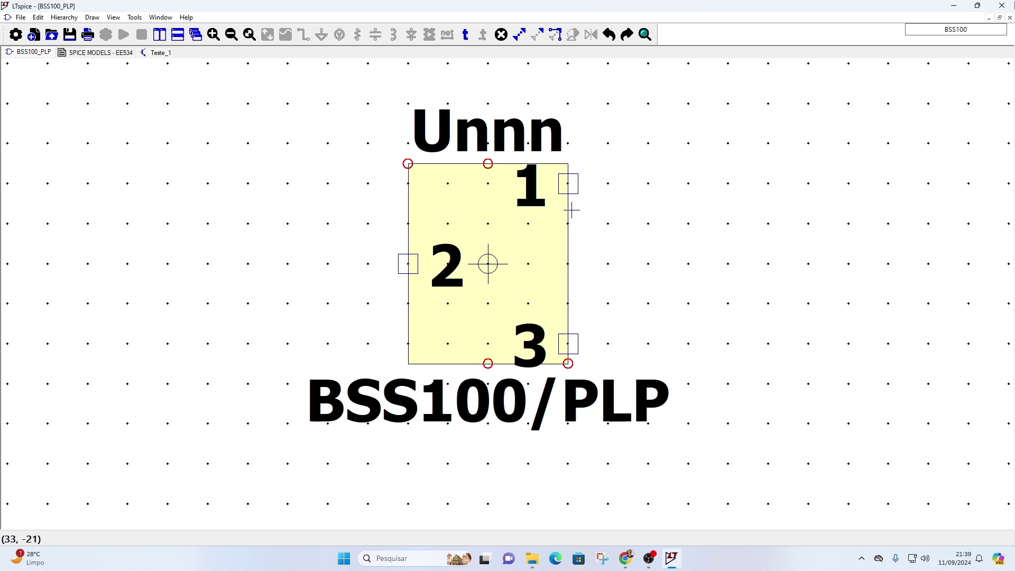
- Save the edited BSS100_PLP symbol and switch to the Teste_1 schematic
click(70, 37)
click(158, 52)
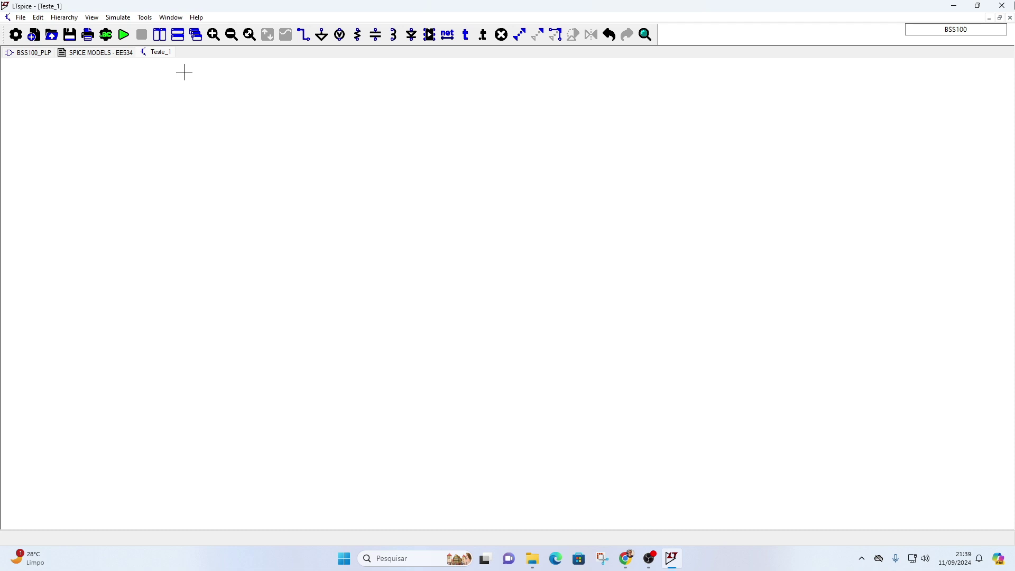
- Start inserting a component, clear the nmos search and set the component top directory to the Desktop folder Aula1_Teste
click(429, 35)
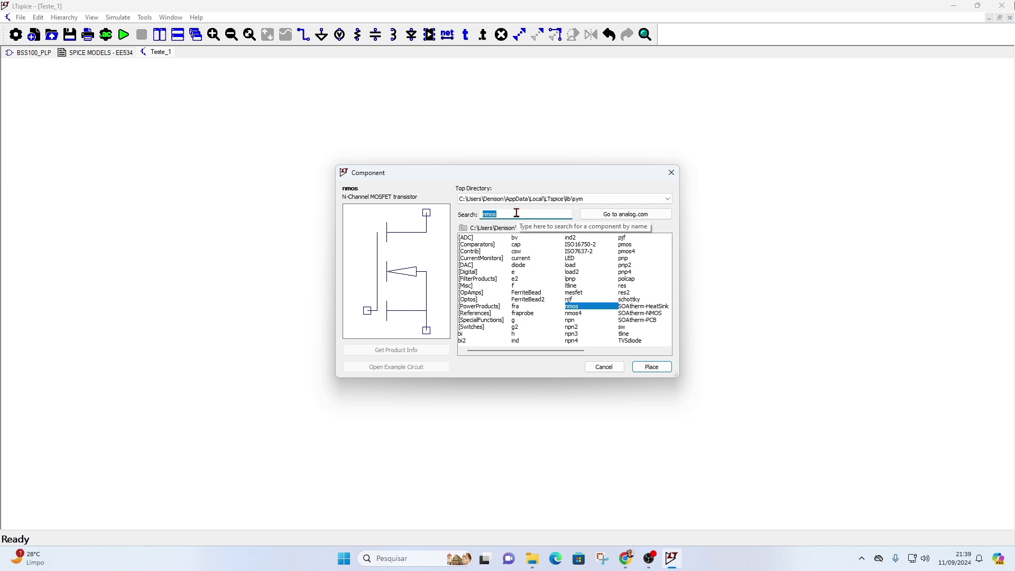
click(497, 213)
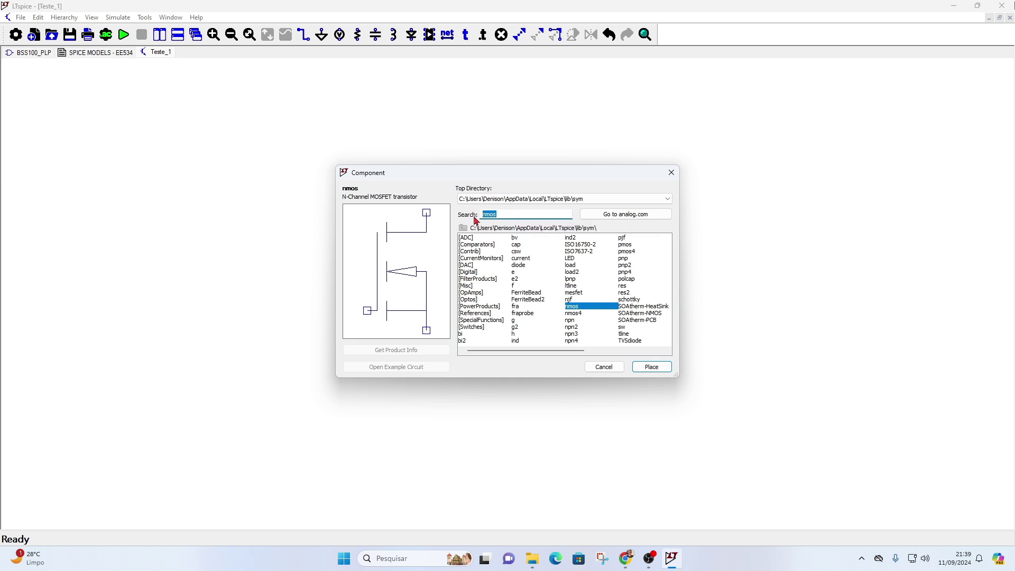
key(BackSpace)
click(533, 199)
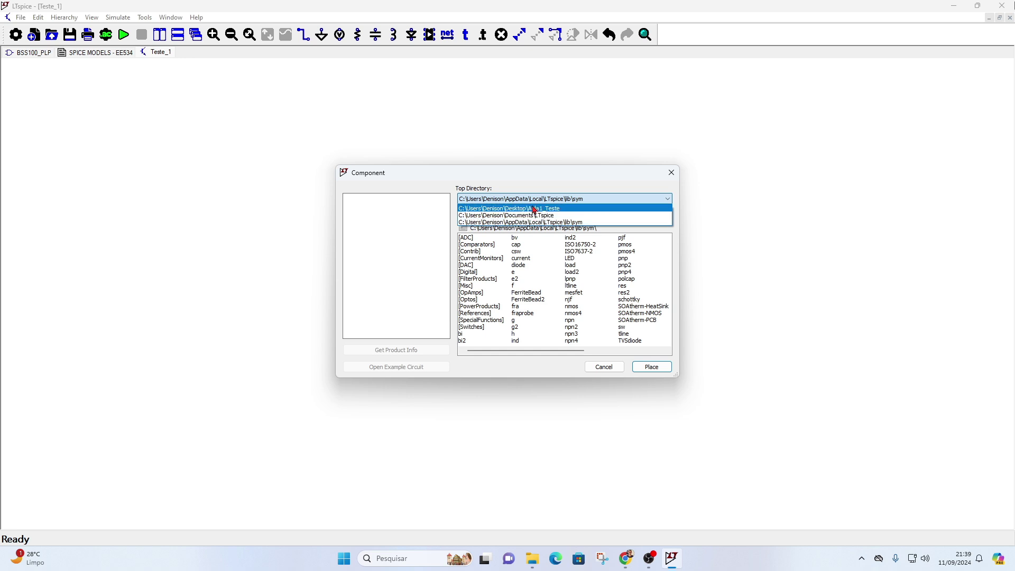
click(534, 208)
click(538, 200)
click(540, 200)
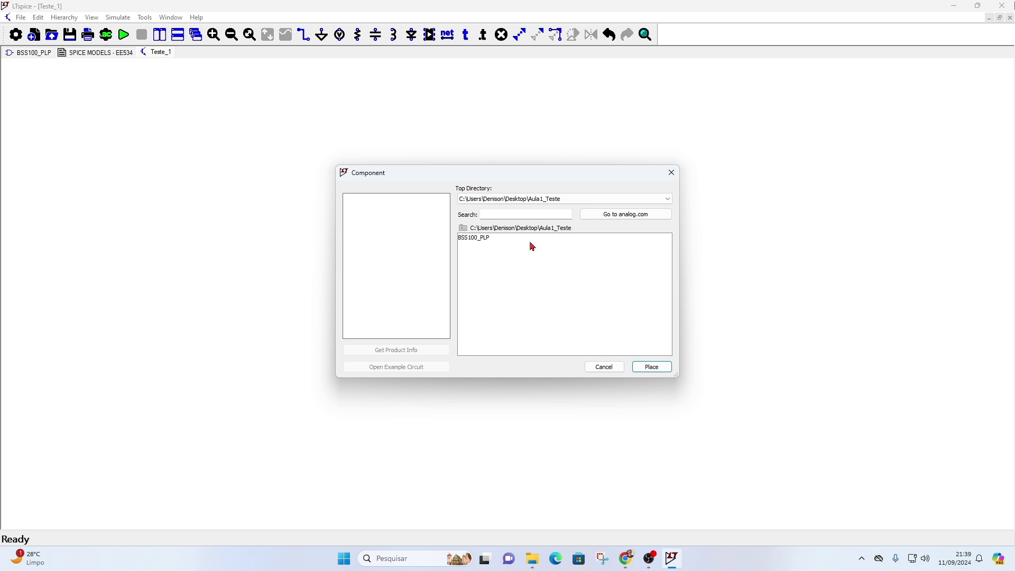
- Place one BSS100_PLP component near the middle of the Teste_1 schematic
click(484, 241)
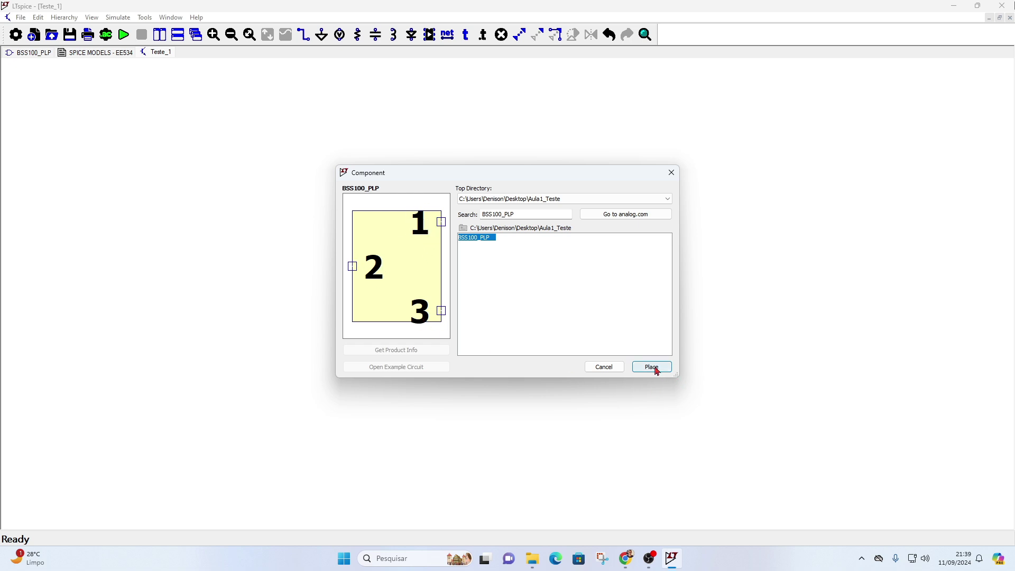
click(654, 366)
click(491, 235)
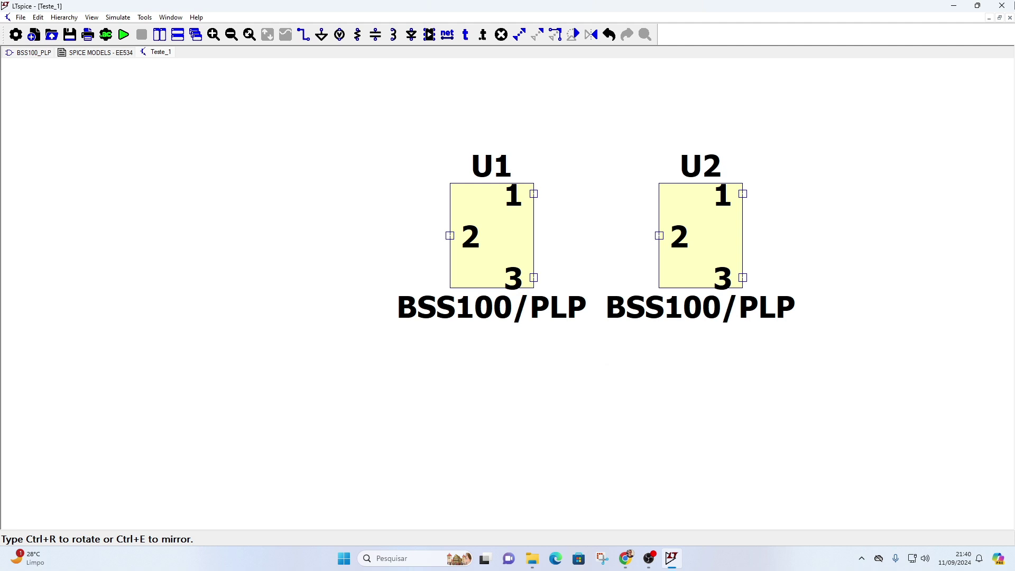
key(Escape)
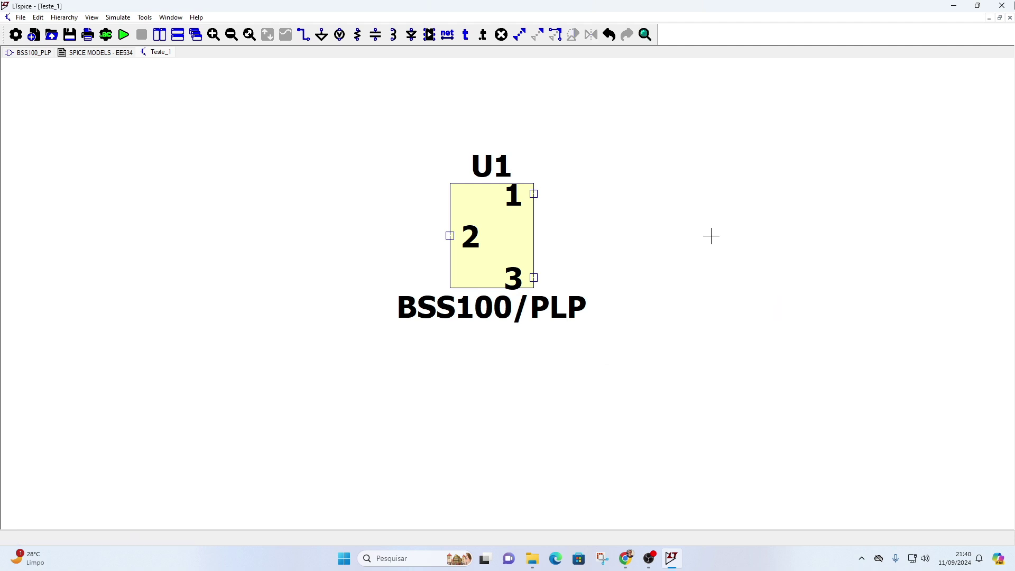
scroll(711, 236, down, 3)
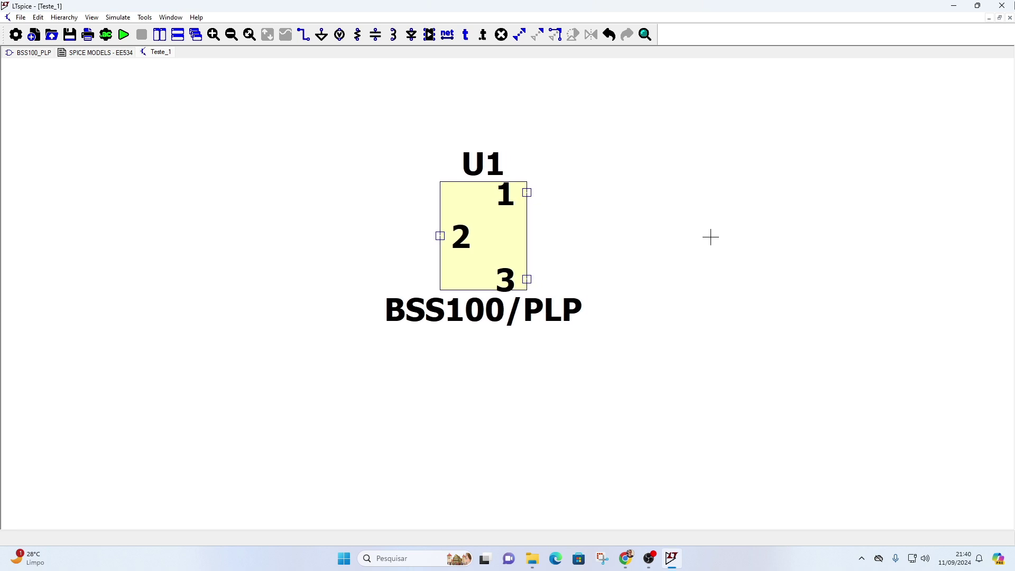
drag(741, 209, 648, 233)
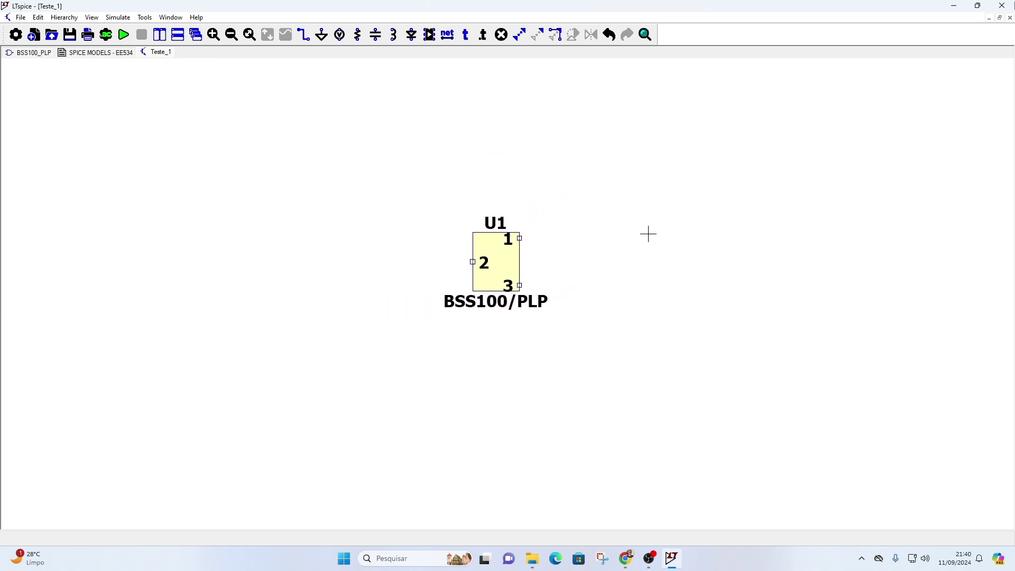
right_click(648, 233)
- Switch to Chrome, close the MOSFET symbol search and check the common-source amplifier figure in Roteiro 02 before returning to the LTspice schematic
click(626, 557)
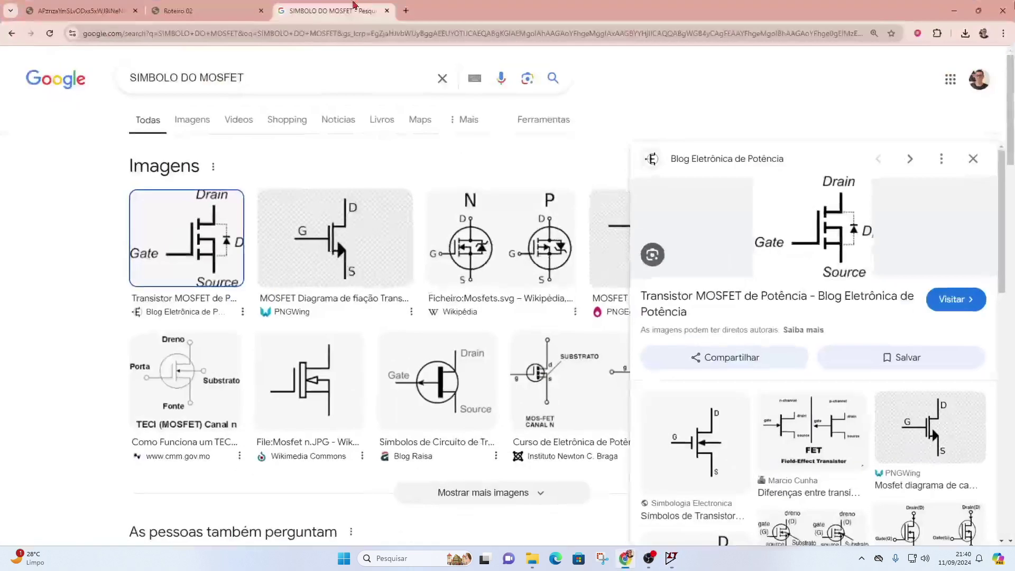
click(207, 4)
click(384, 11)
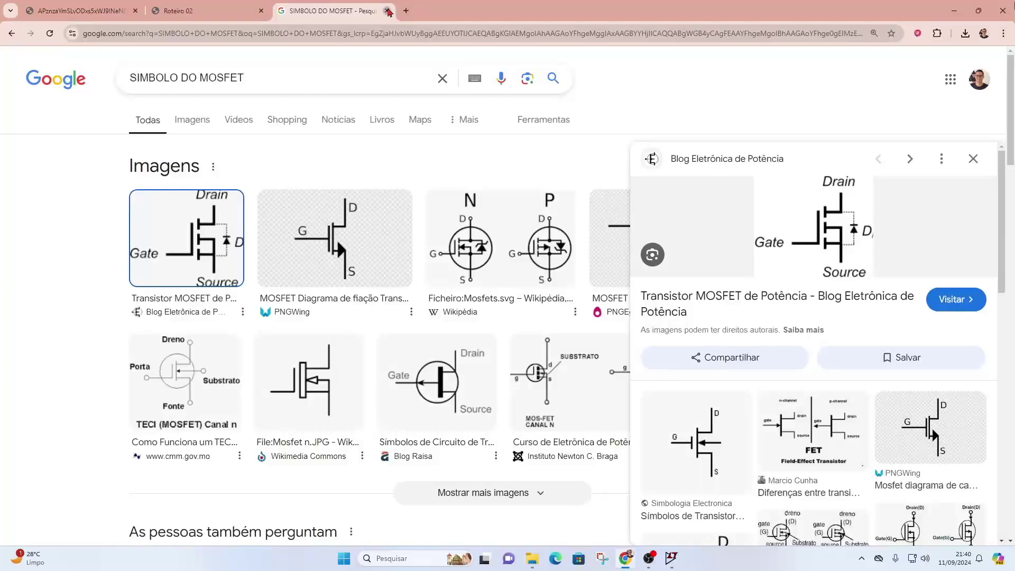
click(387, 10)
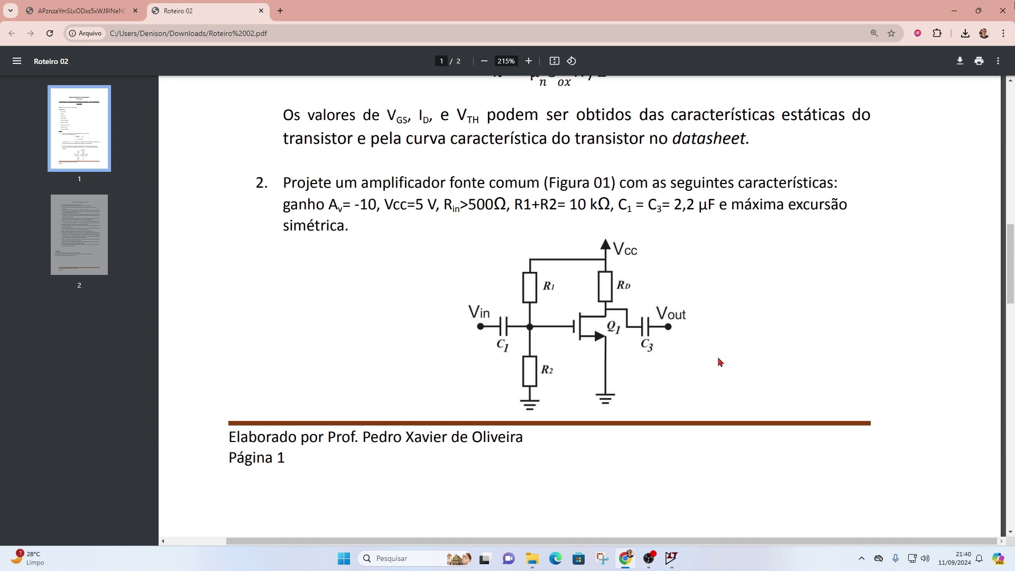
click(955, 6)
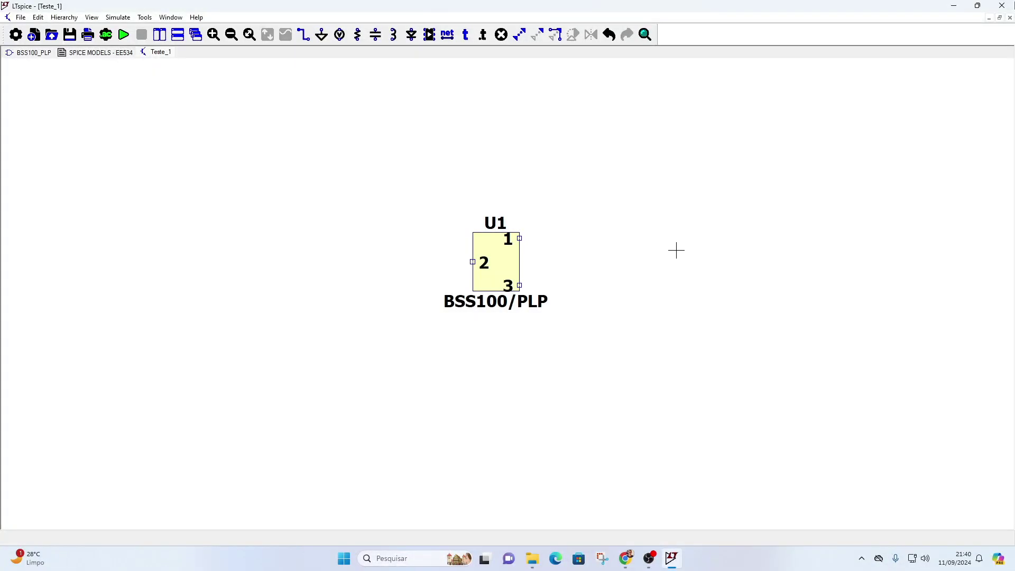
- Place three vertical resistors: two stacked to the left of U1 and one to its upper right
click(358, 37)
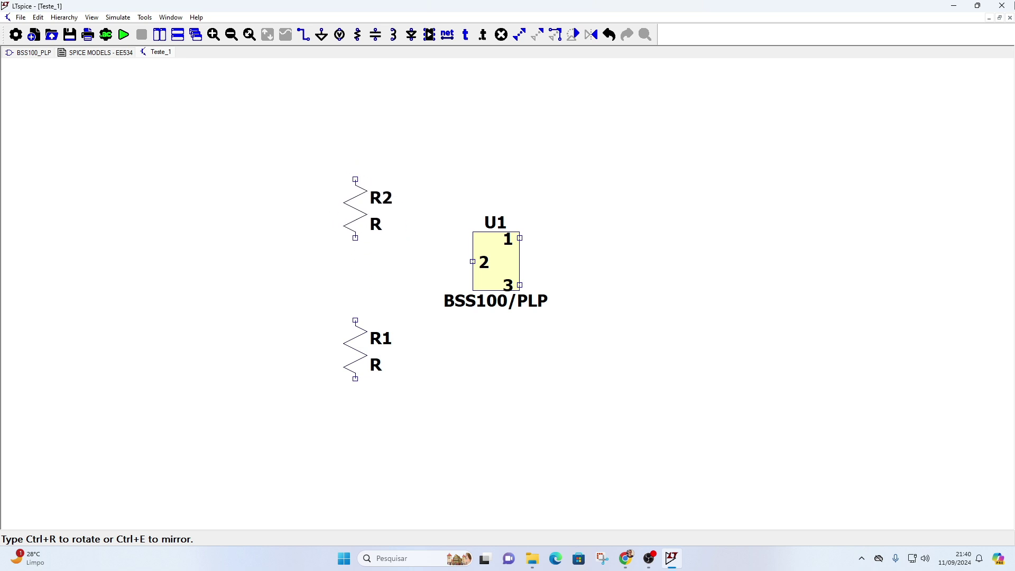
click(355, 208)
click(601, 173)
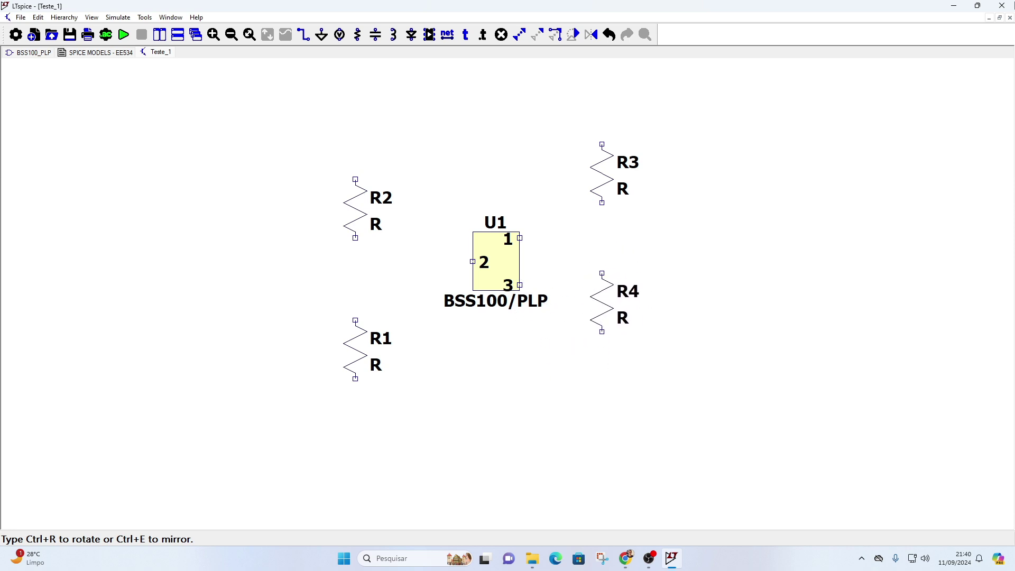
key(Escape)
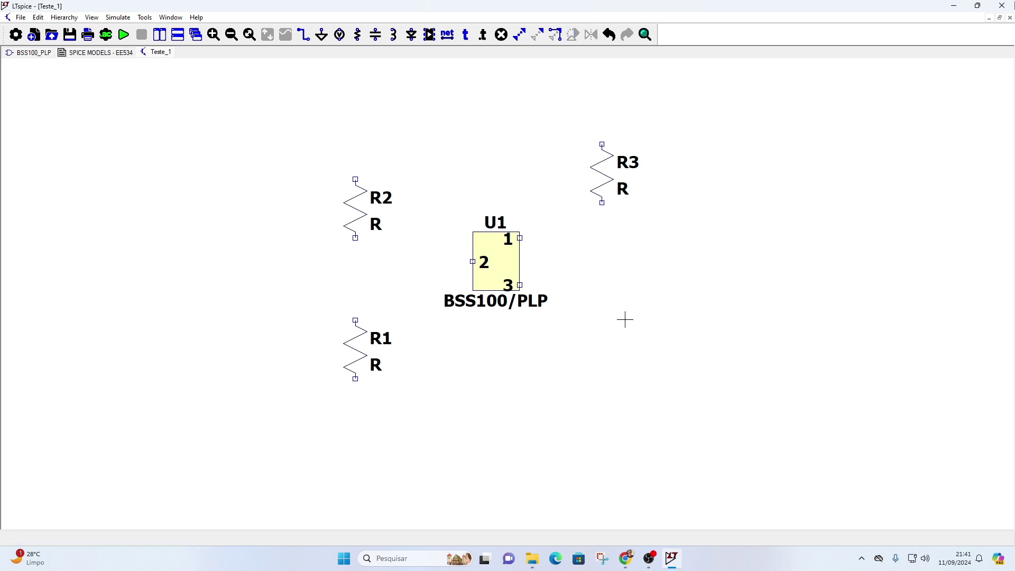
- Place two capacitors rotated horizontally, one left of the stacked resistors and one to the right of U1
click(376, 34)
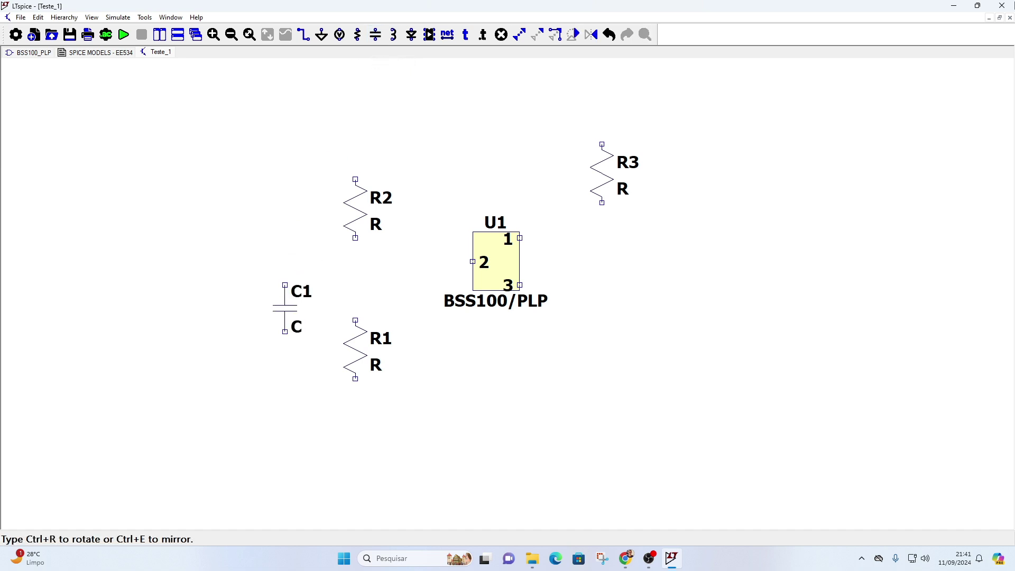
key(ctrl+r)
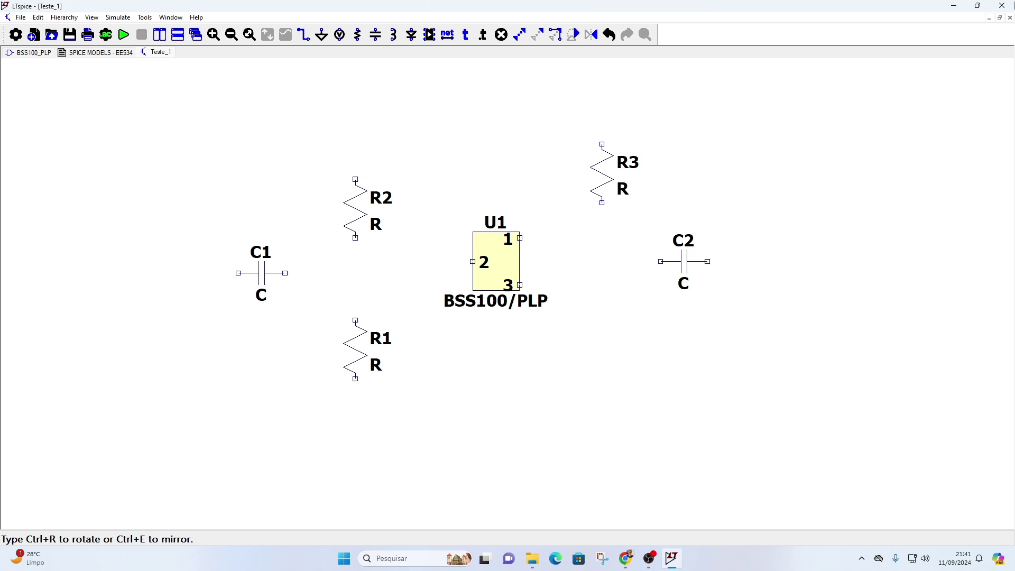
click(683, 262)
key(Escape)
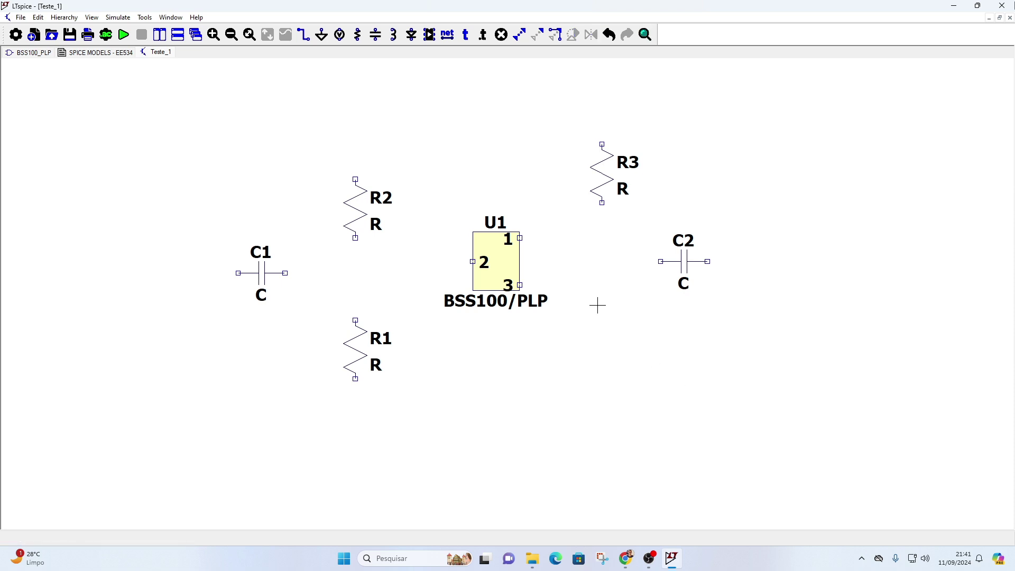
- Wire R2 and R1 in series along one vertical line, extending above R2, and attach a ground below R1
click(304, 36)
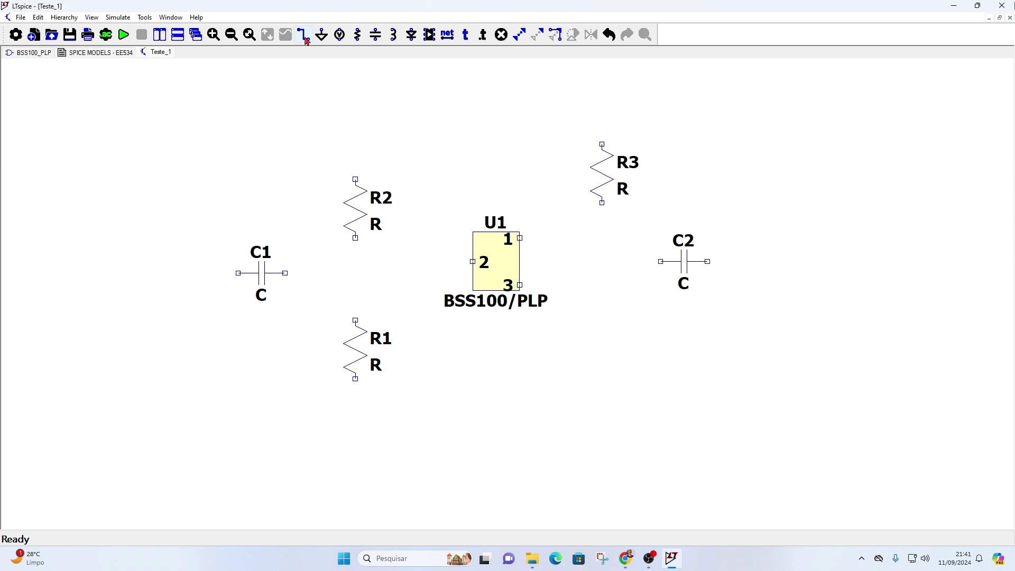
click(355, 132)
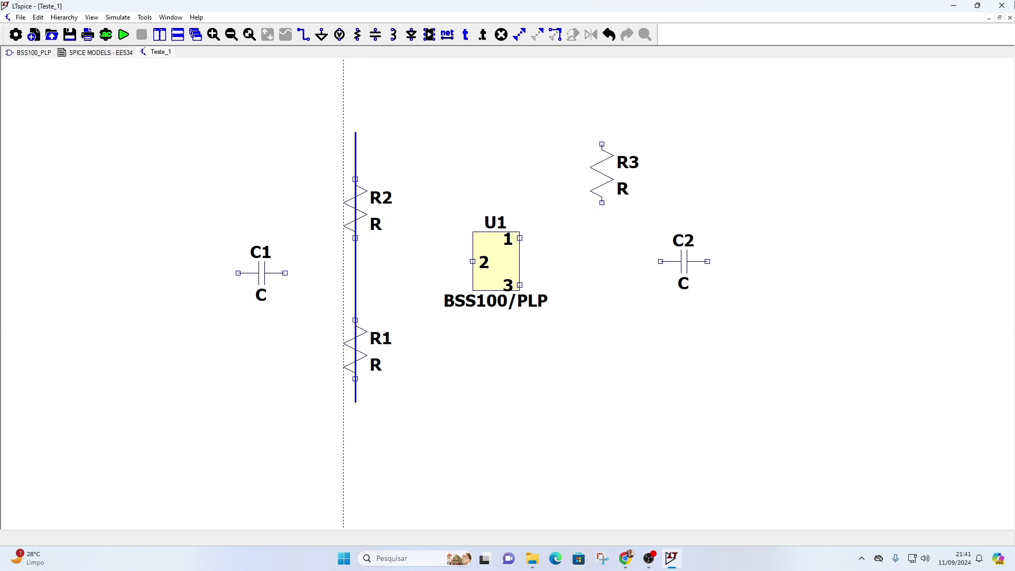
click(344, 414)
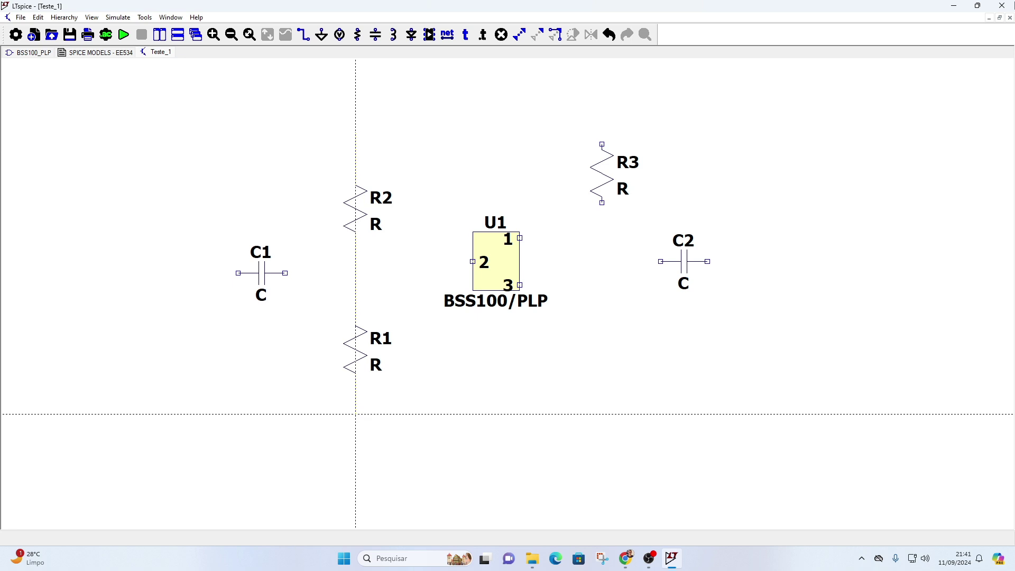
key(Escape)
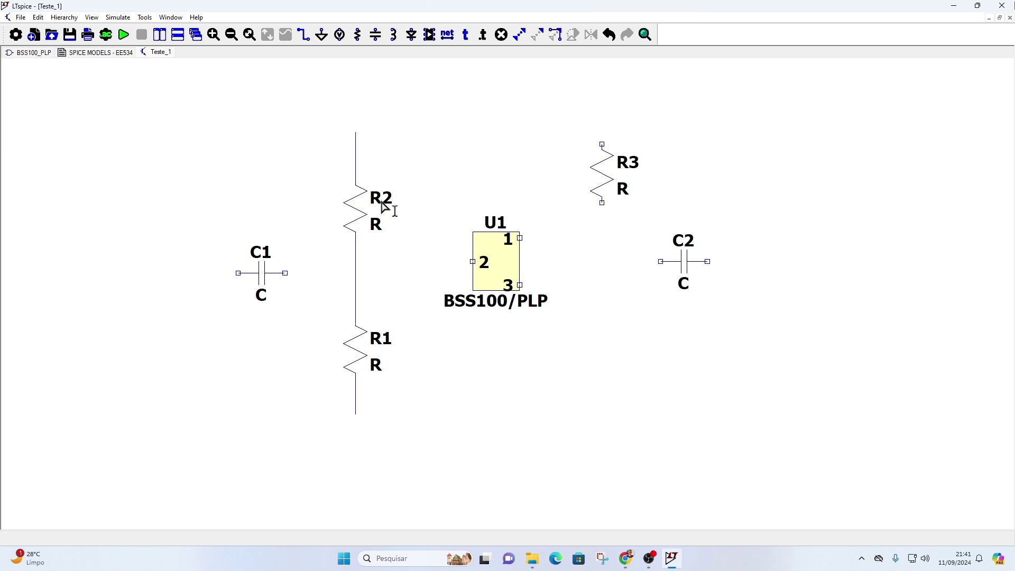
click(322, 35)
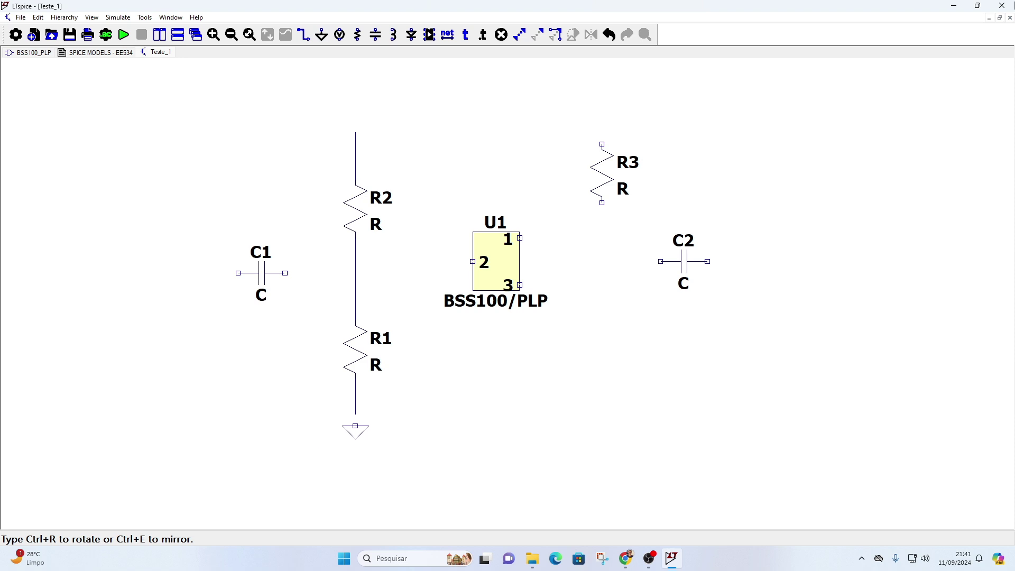
click(356, 414)
key(Escape)
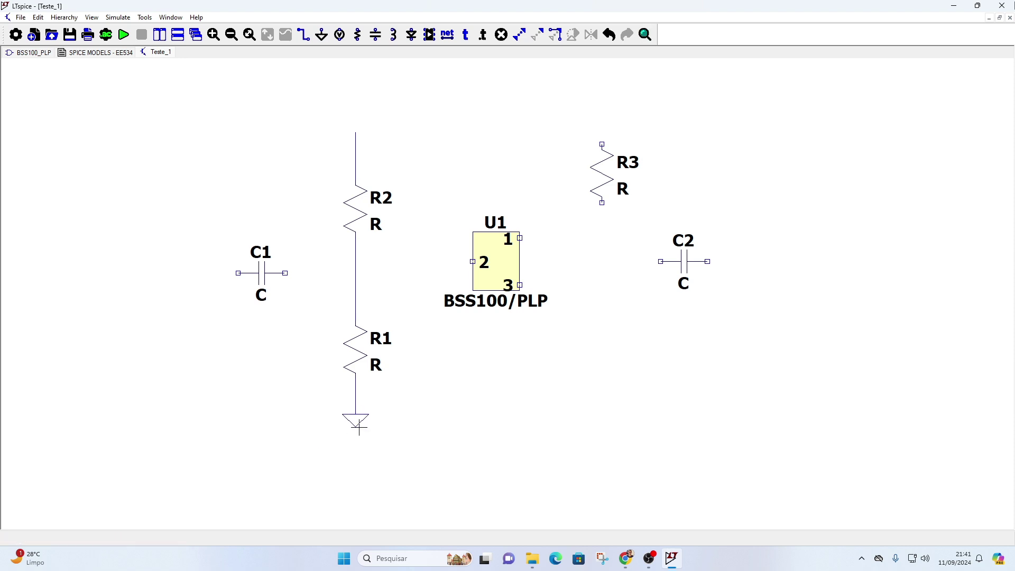
- Wire the upper end of the R2 branch across to R3 and down through R3 to just below it
click(303, 35)
click(355, 132)
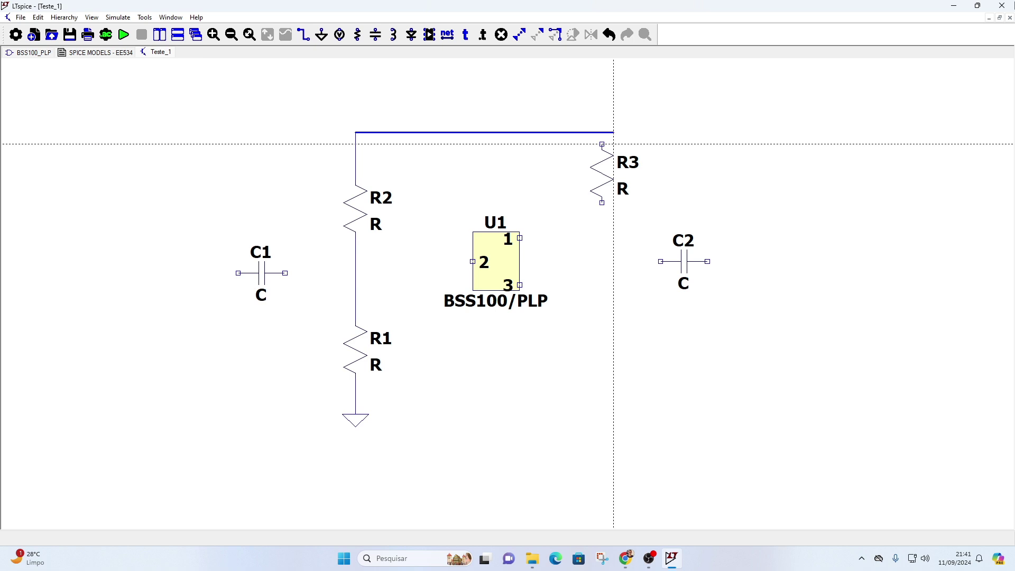
click(602, 133)
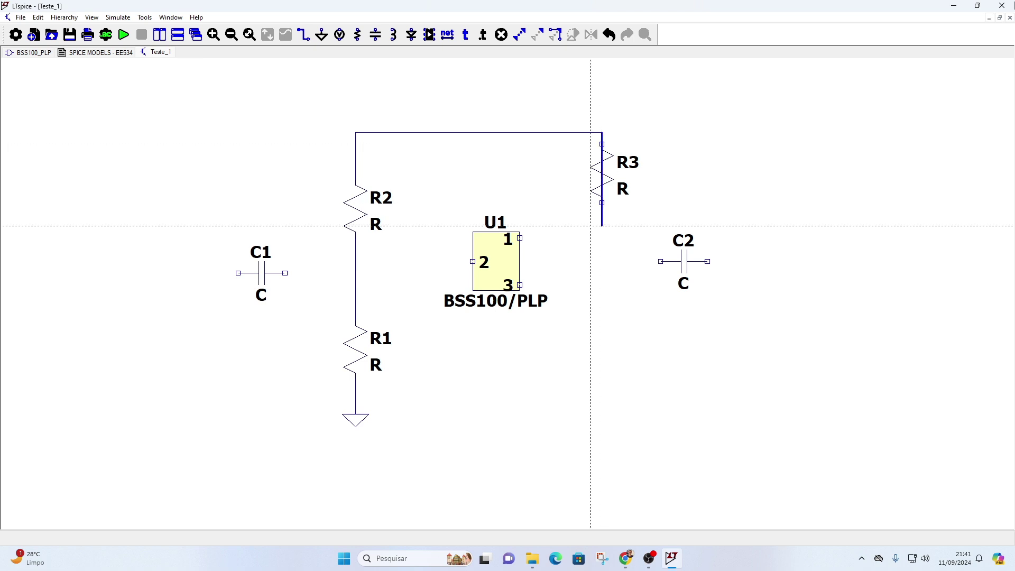
click(602, 225)
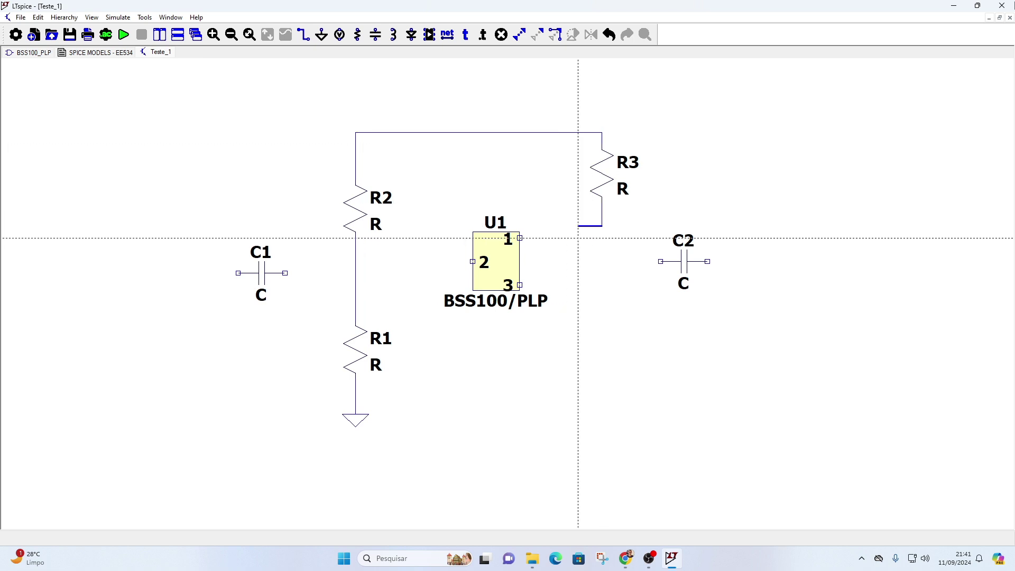
key(Escape)
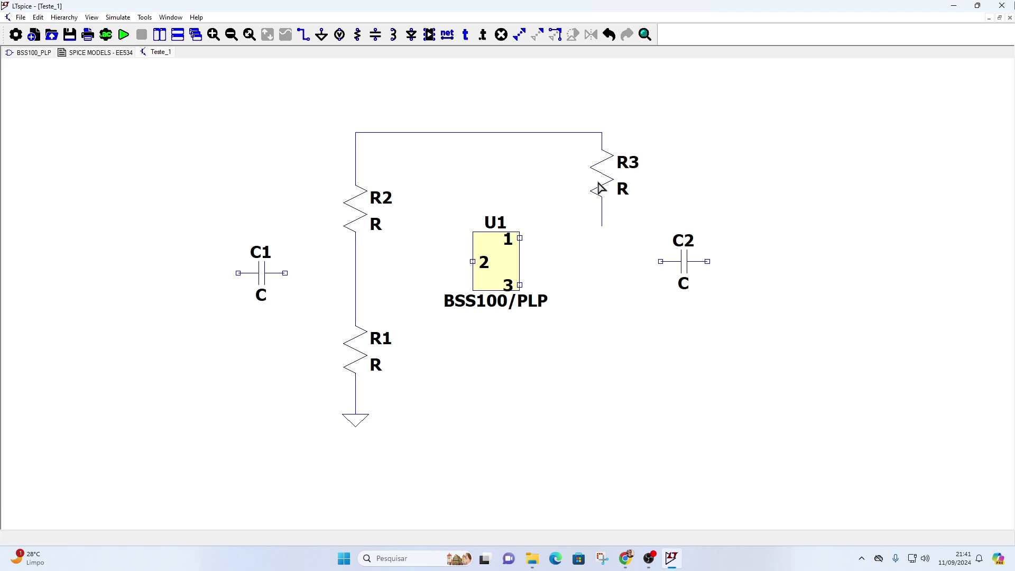
- Check the drain connection in the Roteiro 02 figure and wire pin 1 of U1 to the lower end of R3
click(626, 558)
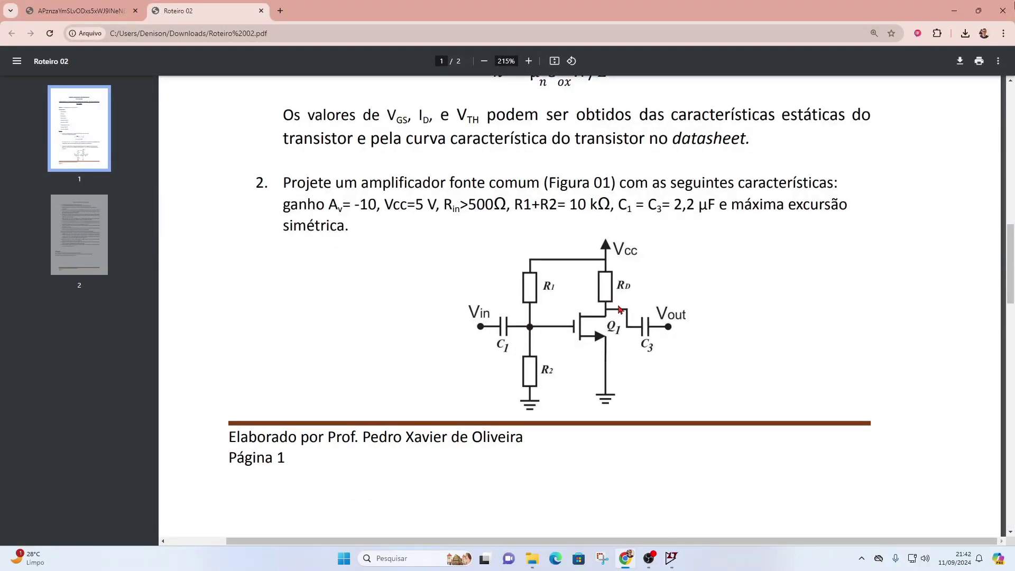
click(625, 558)
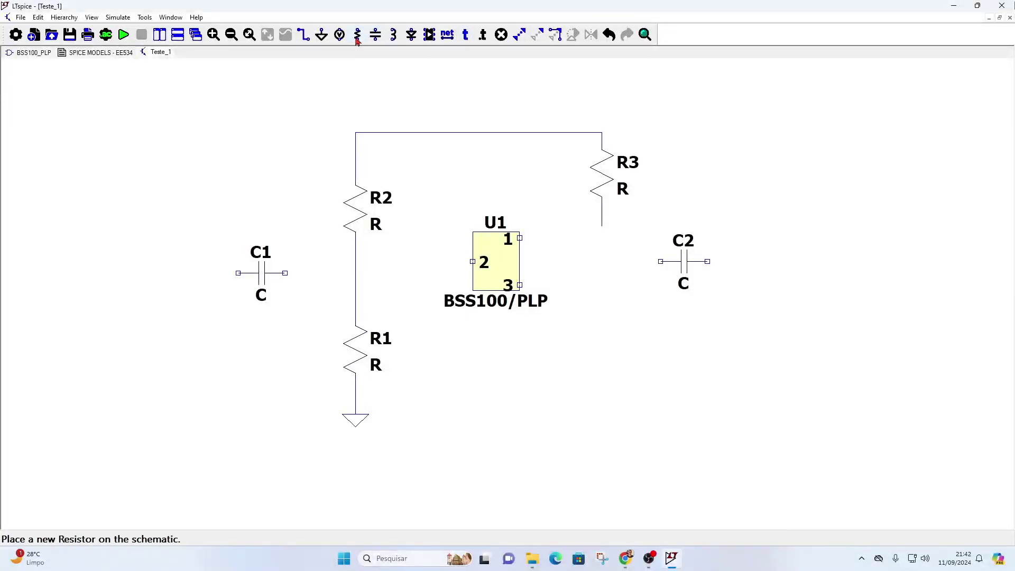
click(303, 34)
click(519, 237)
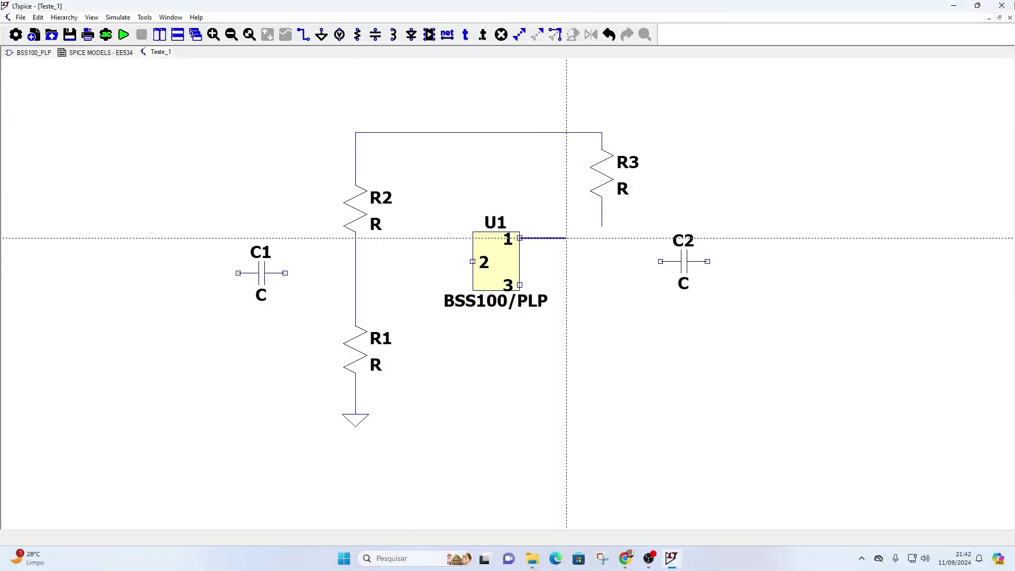
click(602, 226)
key(Escape)
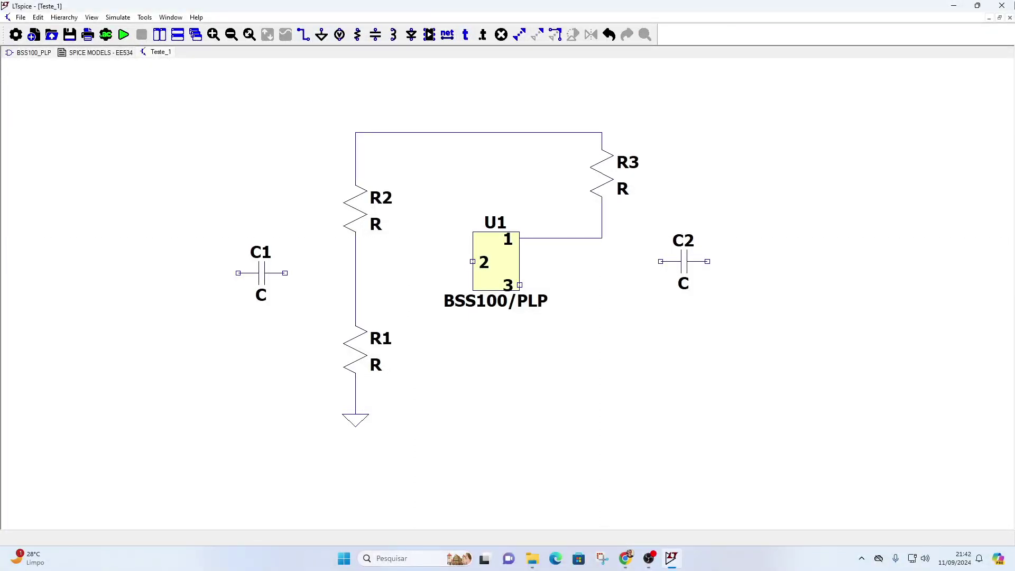
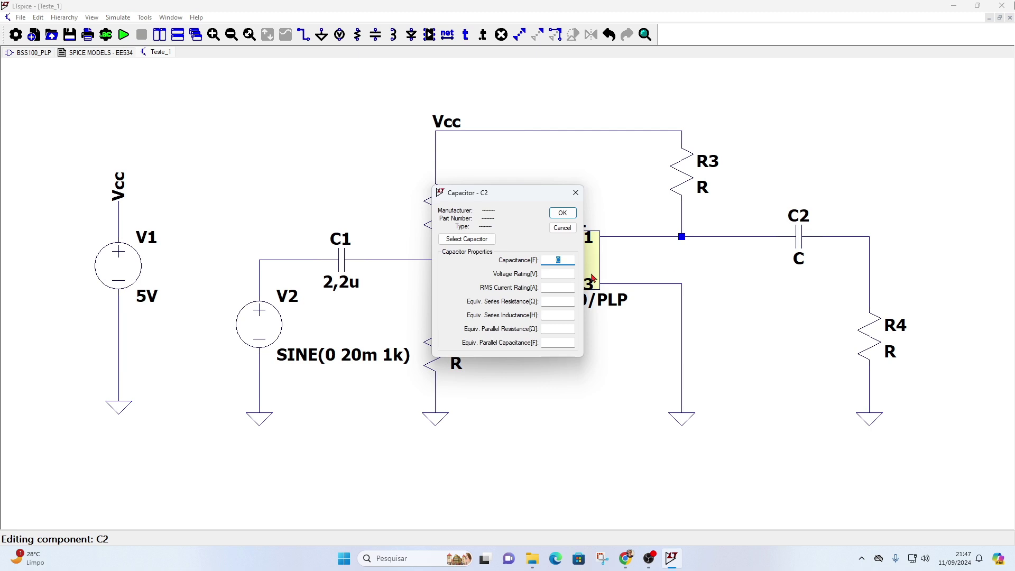
- Set the capacitance of C2 to 2,2u
text(2,2u)
key(Return)
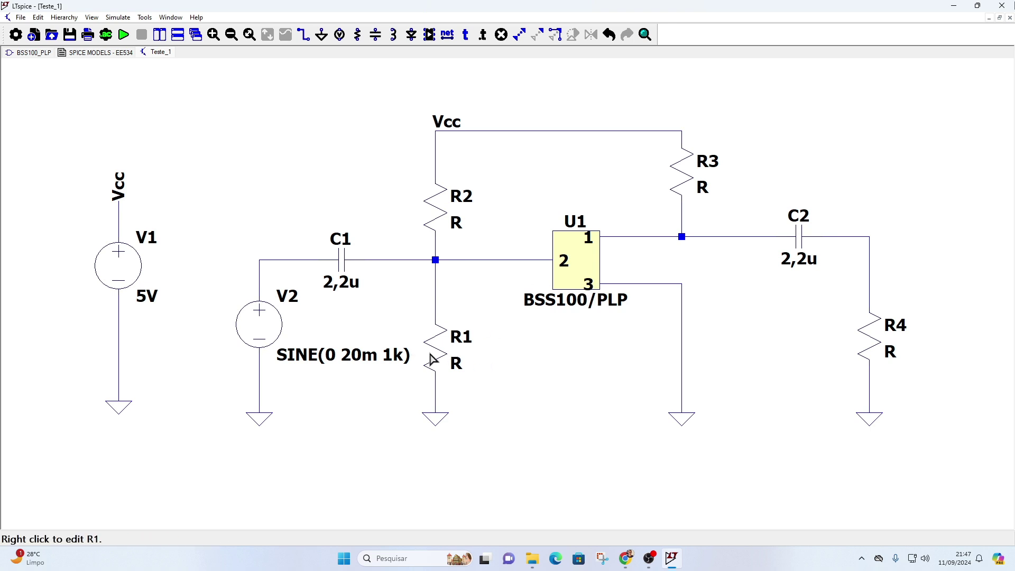
- Set the resistance of R1 to 4k and of R2 to 6k
right_click(430, 360)
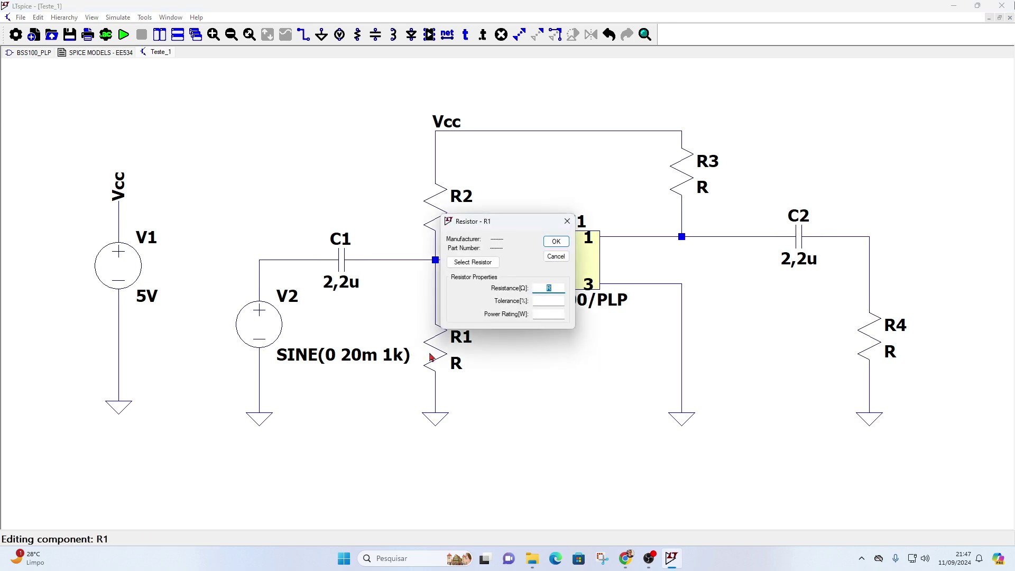
text(4k)
click(555, 242)
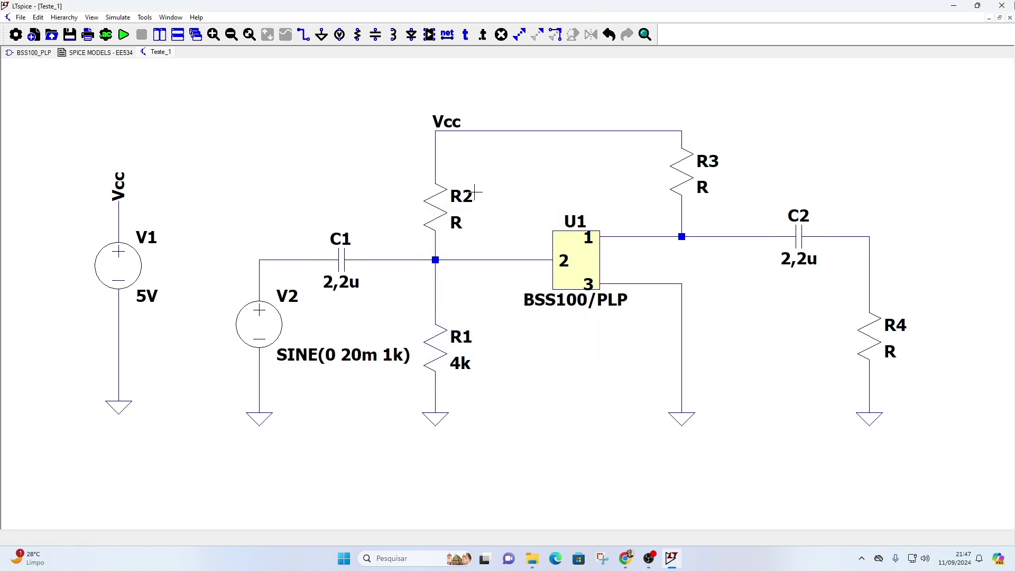
right_click(433, 207)
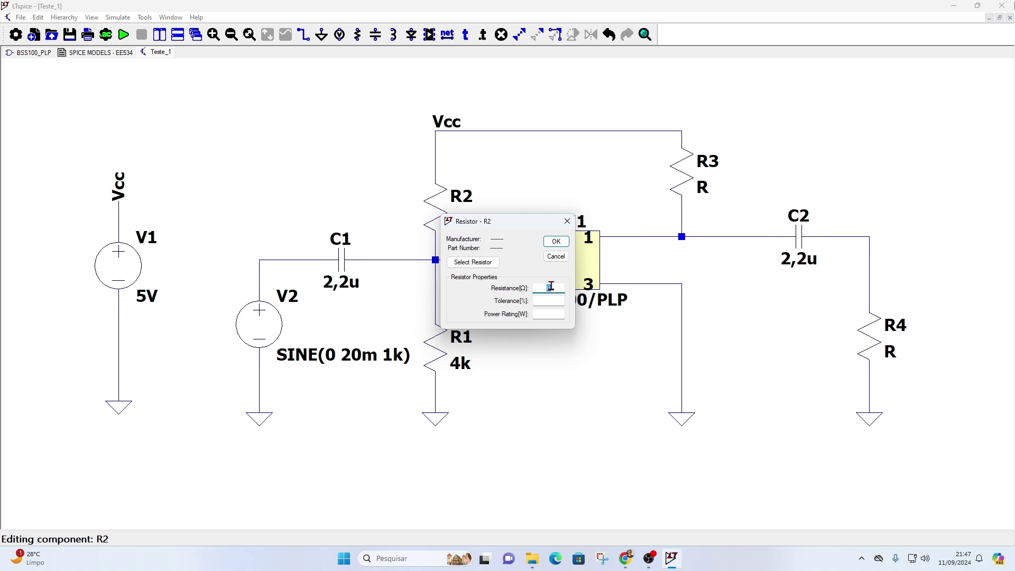
text(6k)
click(556, 242)
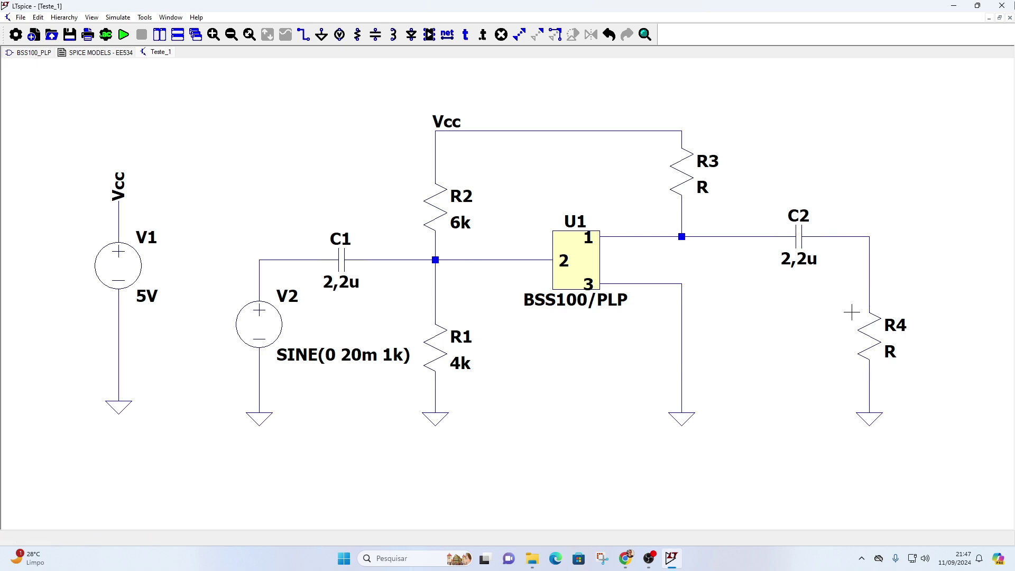
- Set the resistance of R4 to 1G and save the schematic
right_click(873, 333)
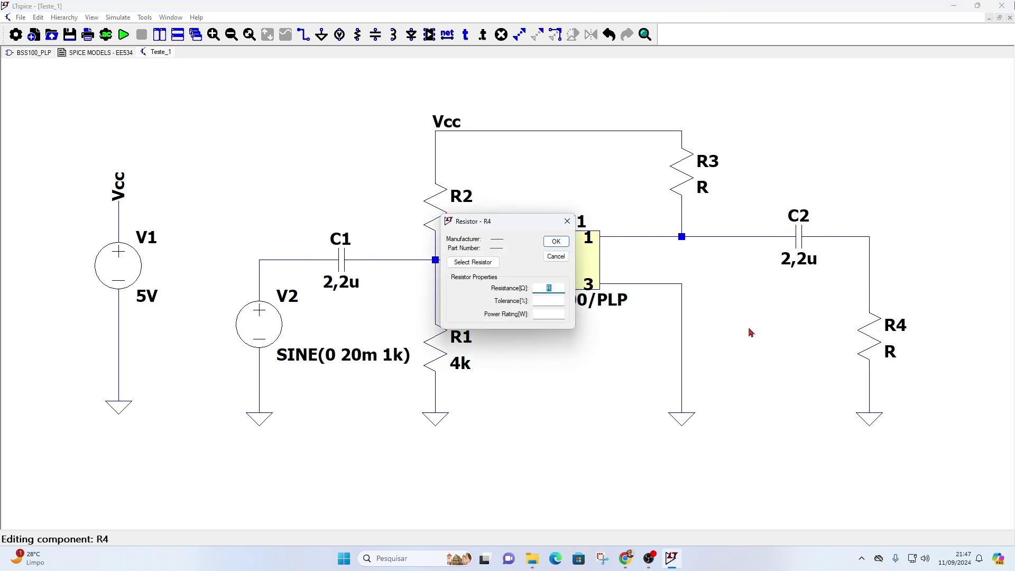
text(1G)
click(562, 246)
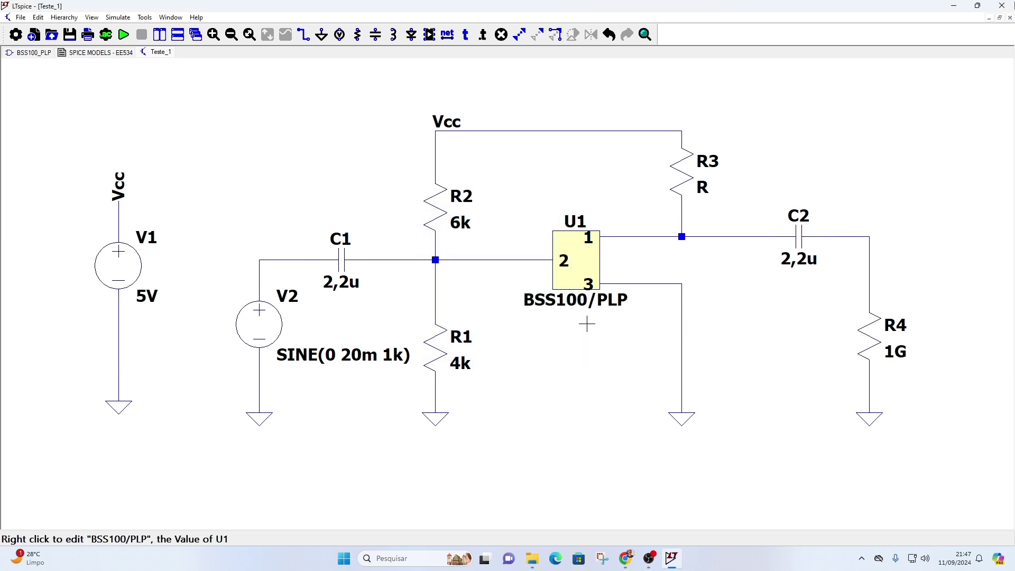
click(21, 18)
click(53, 103)
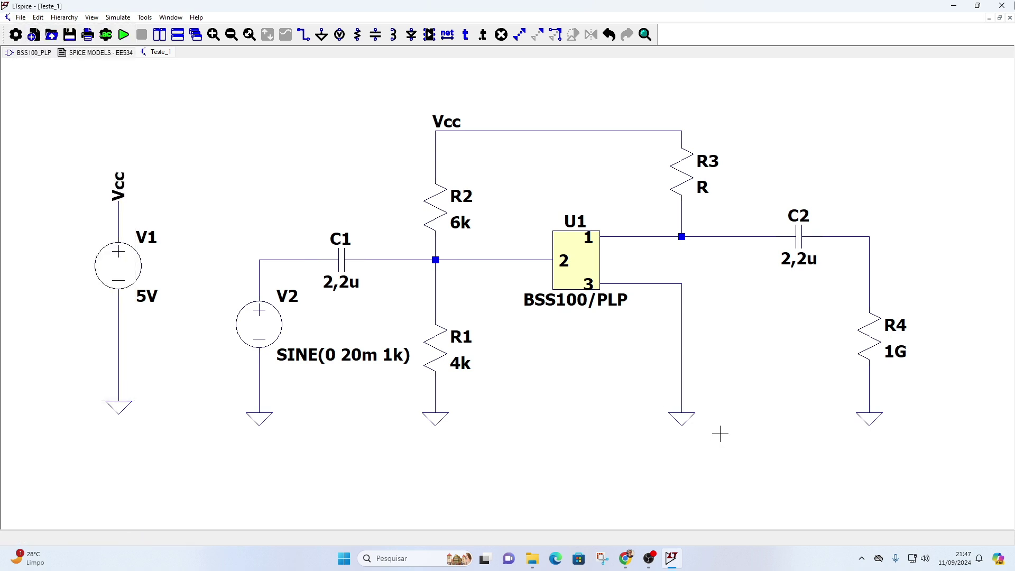
- Configure a transient analysis with a stop time of 5ms and try to run the simulation
click(122, 37)
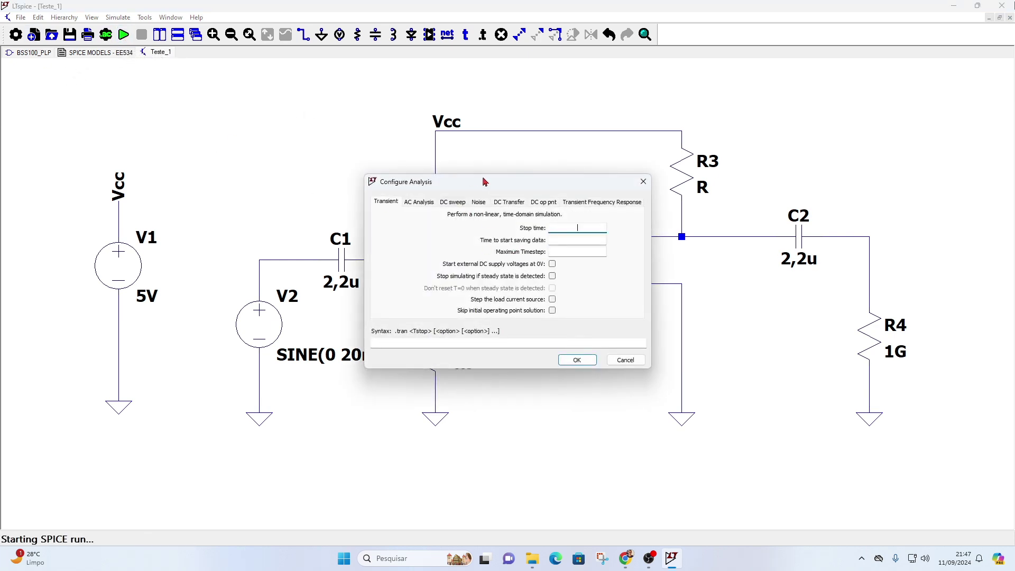
drag(482, 189, 476, 196)
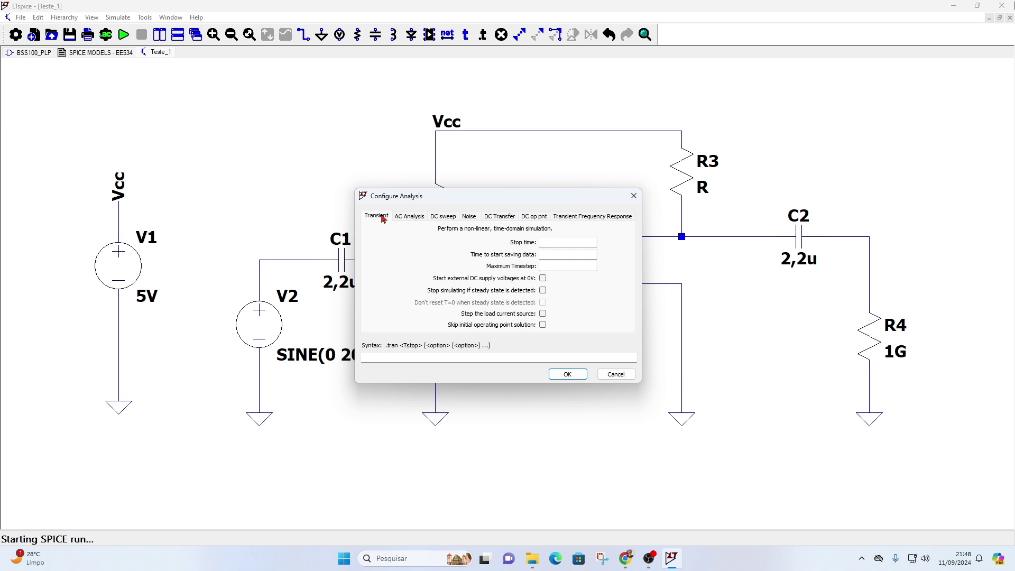
click(557, 247)
text(5M)
key(BackSpace)
text(ms)
click(580, 374)
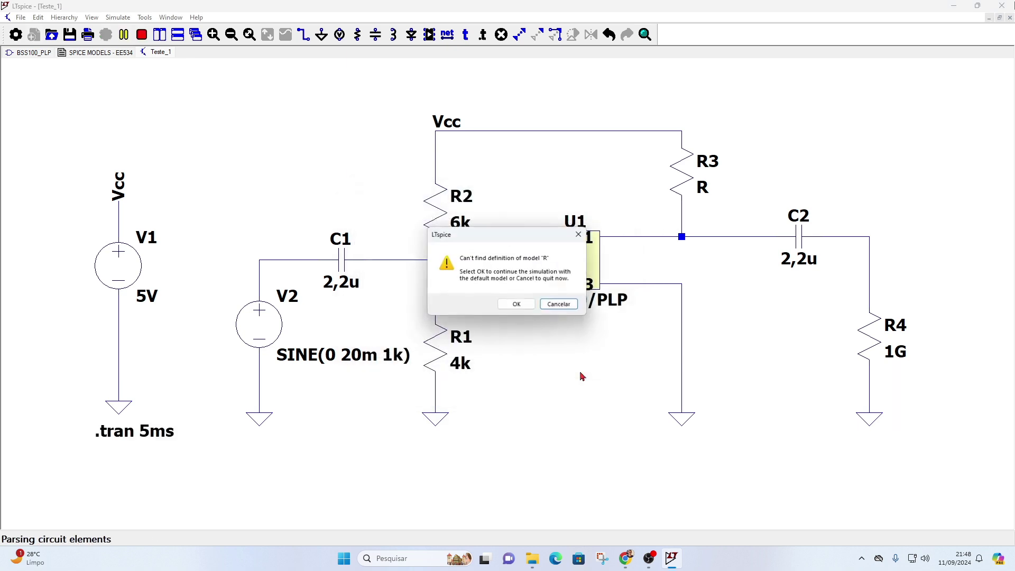
click(519, 306)
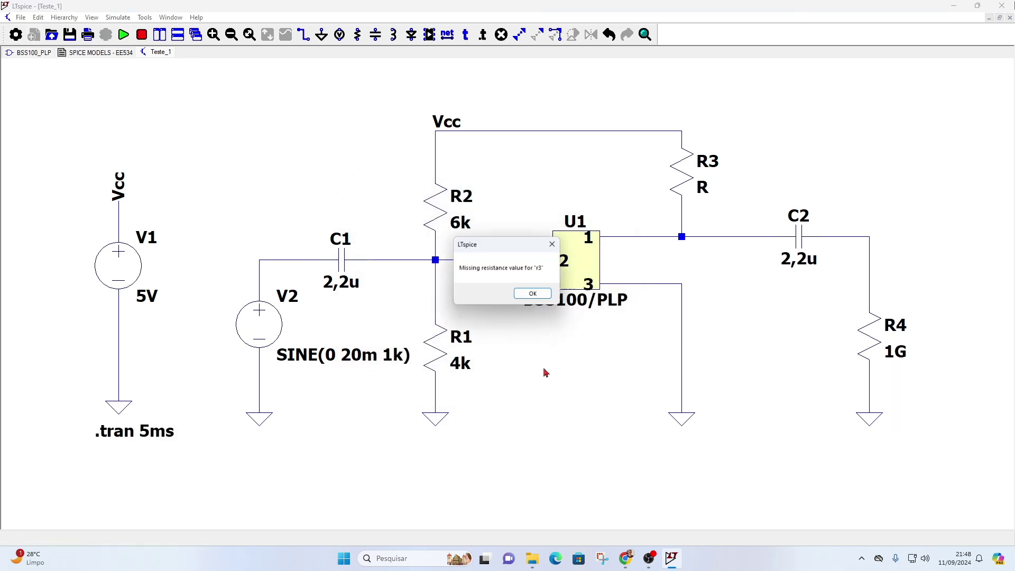
click(544, 295)
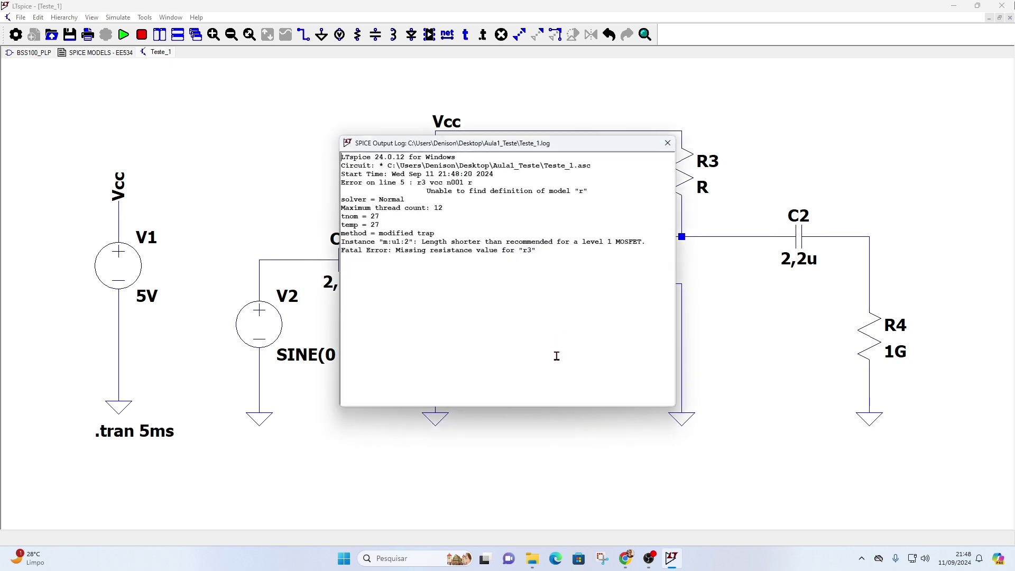
click(667, 142)
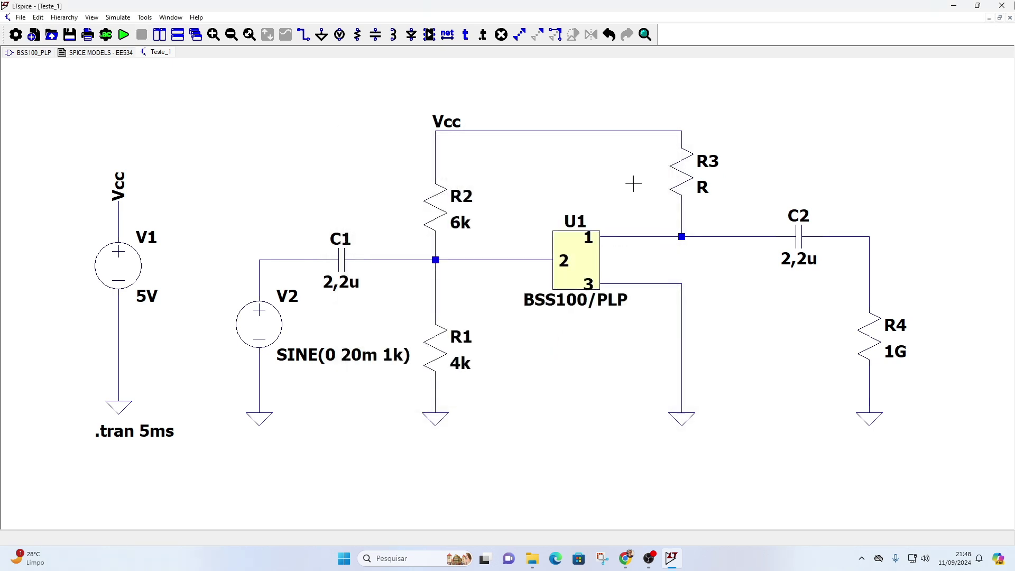
- Set the resistance of R3 to 180 and run the simulation again
drag(577, 376, 544, 373)
right_click(544, 375)
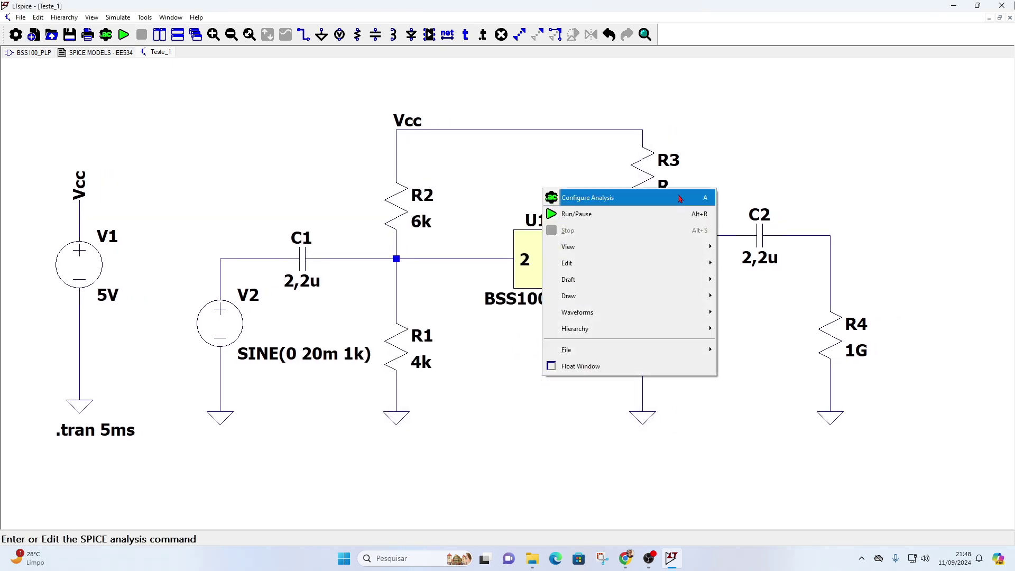
click(736, 165)
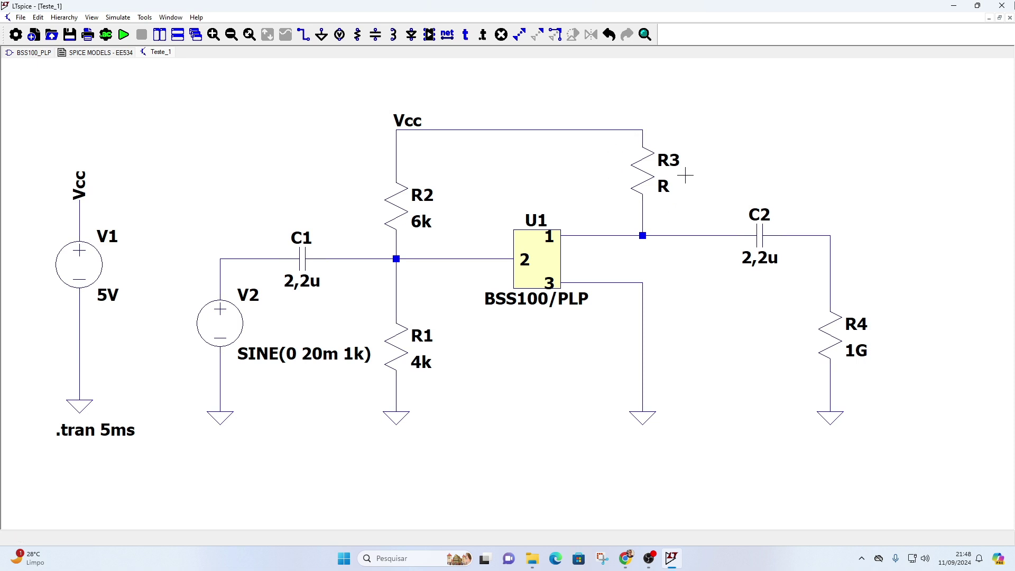
right_click(645, 170)
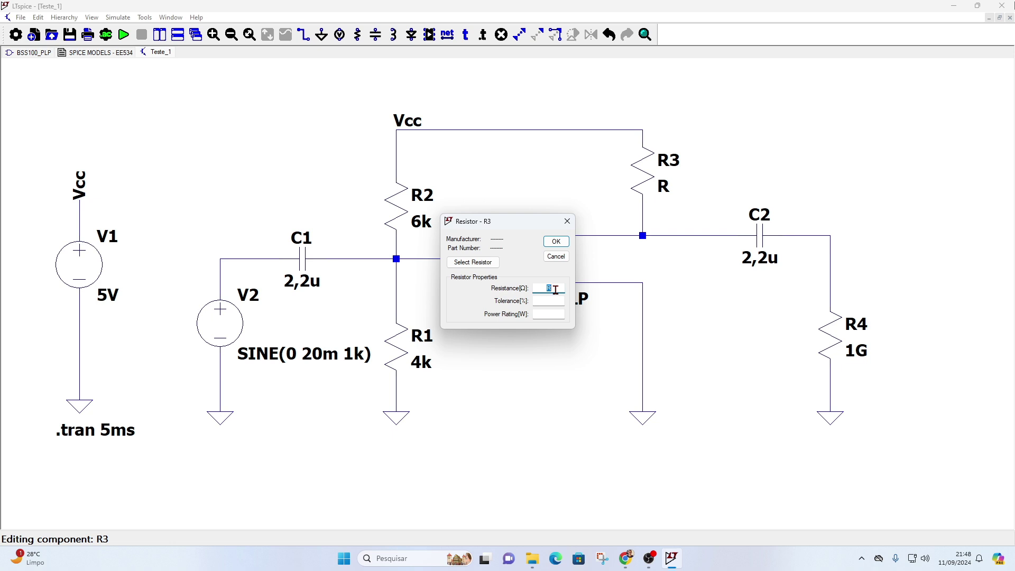
text(180)
click(556, 241)
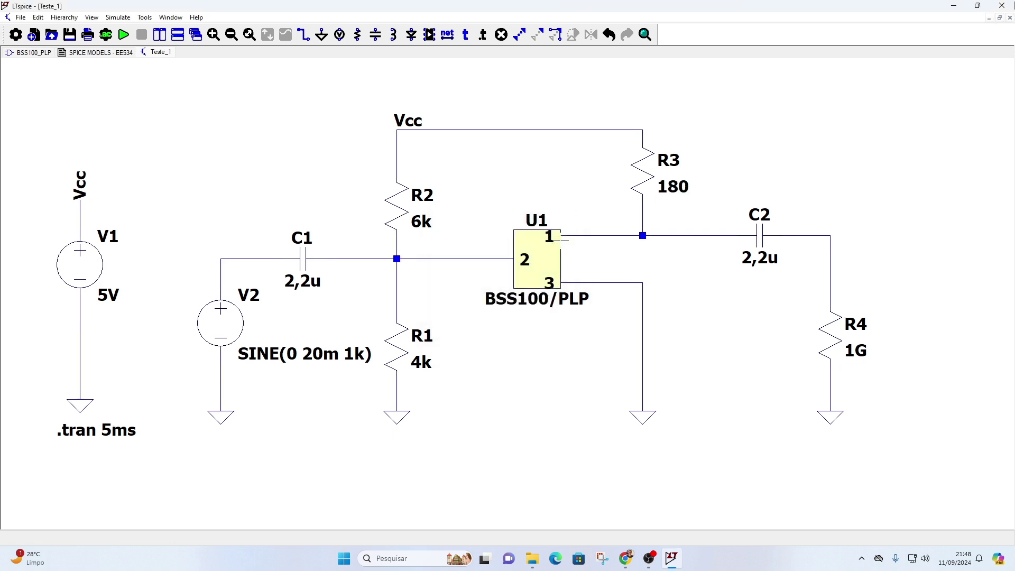
click(124, 34)
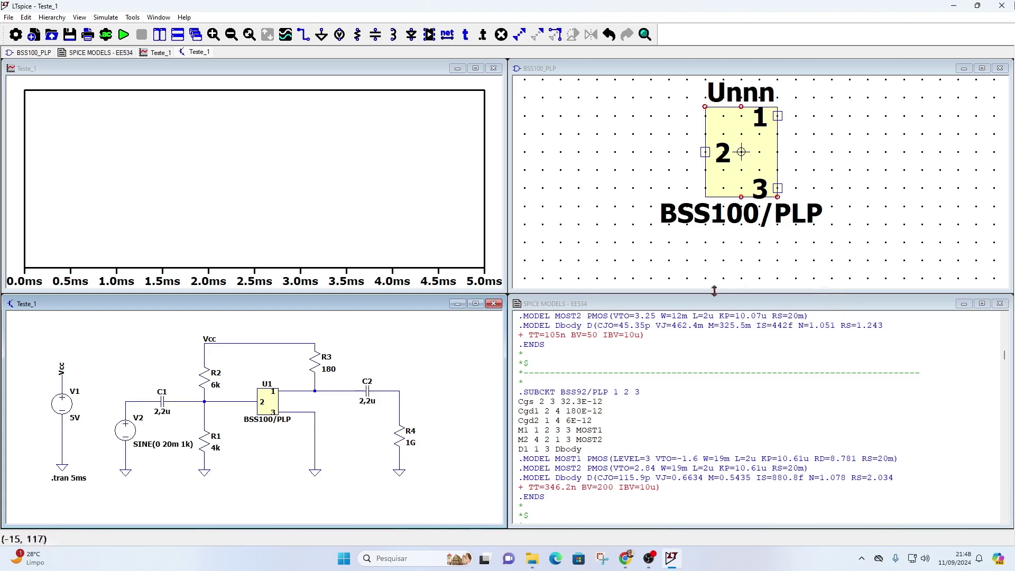
- Close the SPICE MODELS - EE534 and BSS100_PLP windows and widen the schematic and plot windows across the workspace
click(1000, 305)
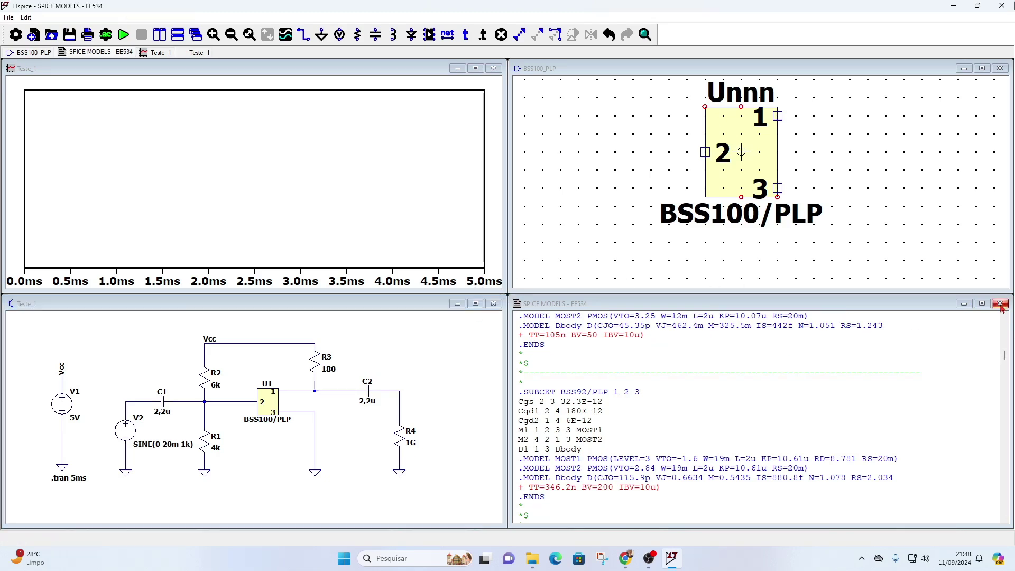
click(999, 69)
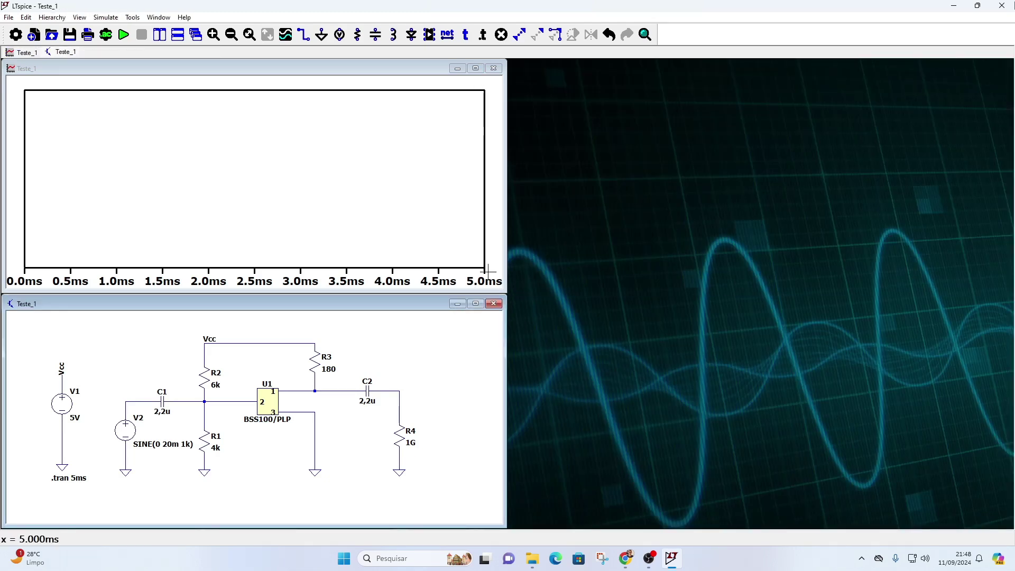
drag(506, 368, 1012, 370)
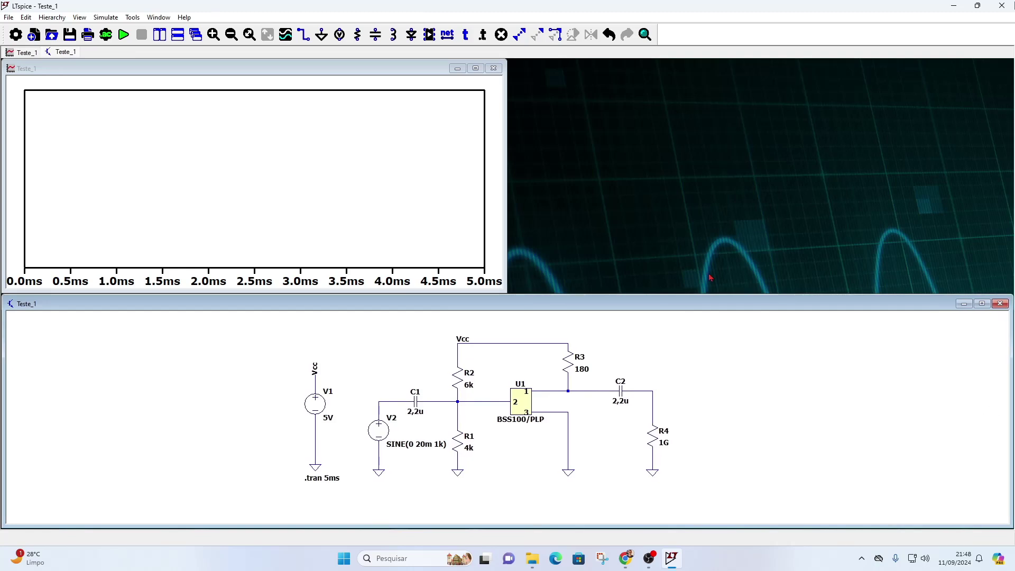
drag(504, 197, 1010, 247)
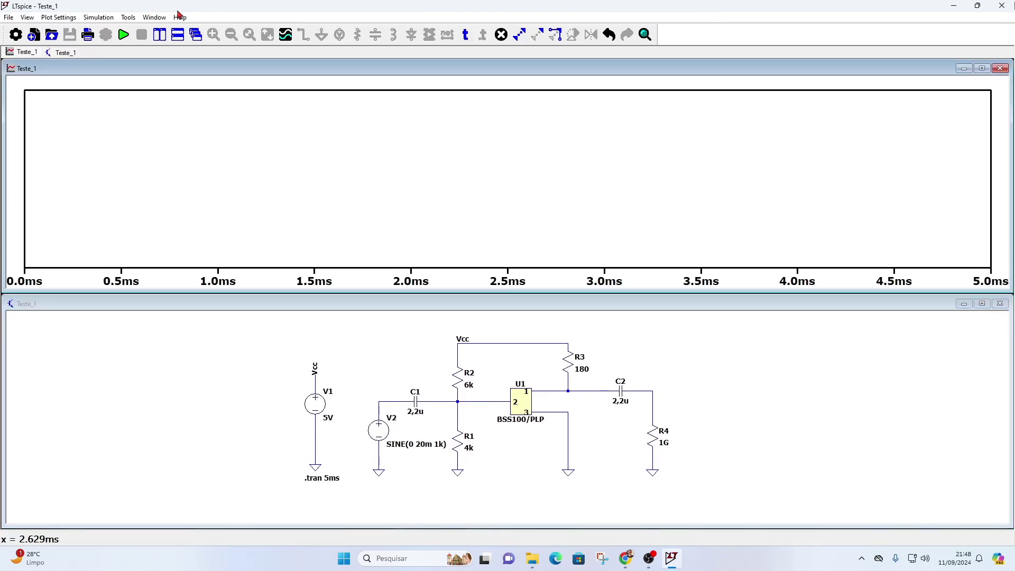
- Tile the plot and schematic windows vertically and make the schematic active
click(156, 17)
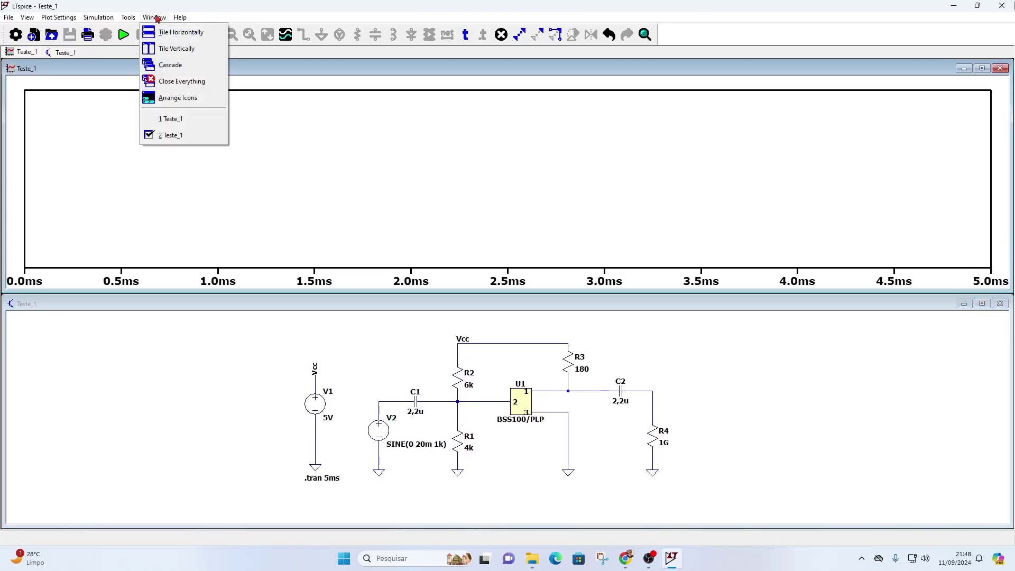
click(167, 48)
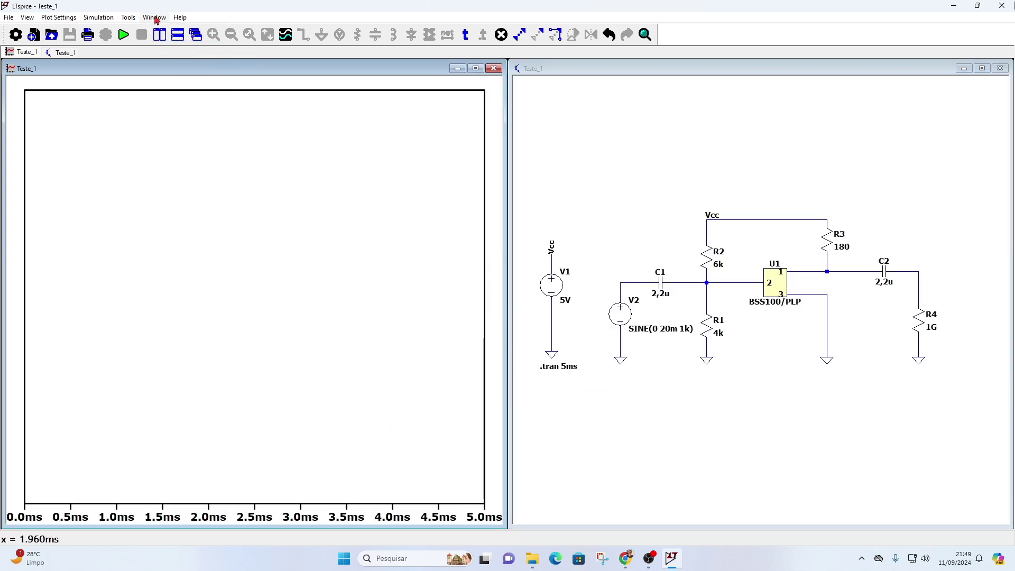
click(154, 17)
click(674, 189)
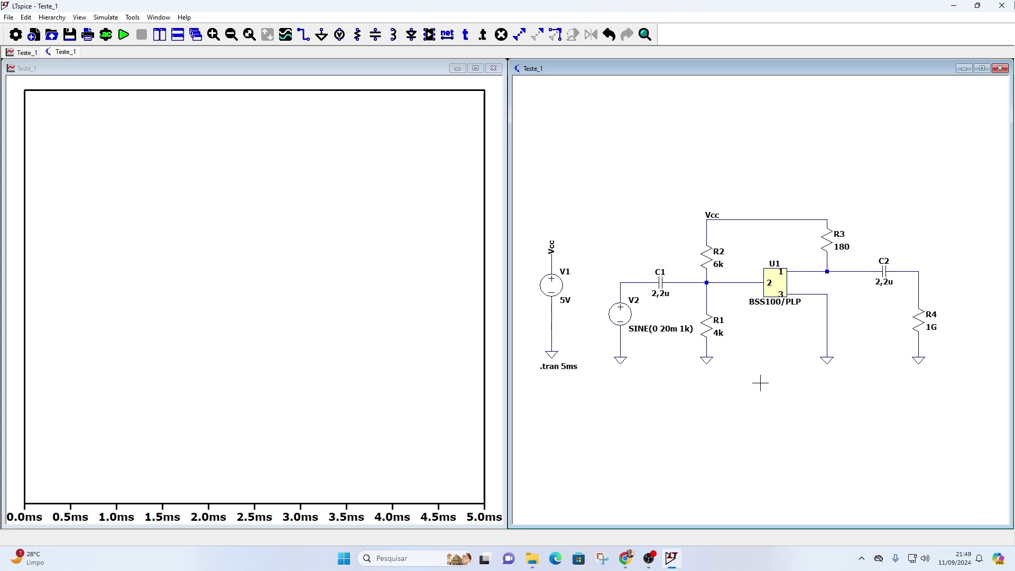
- Tile the windows horizontally and plot the input voltage at V2 together with the output voltage between C2 and R4
click(626, 281)
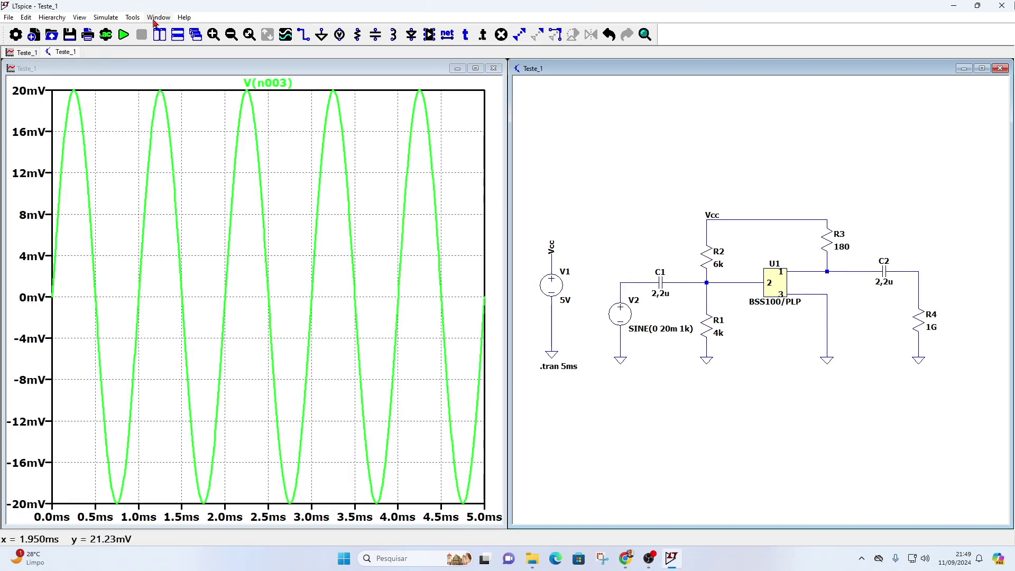
click(155, 18)
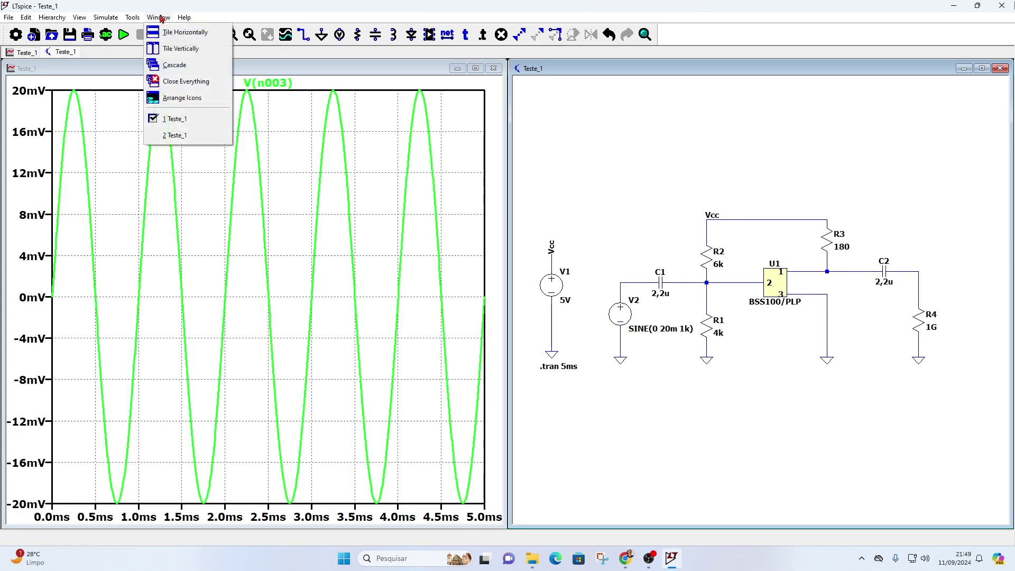
click(186, 33)
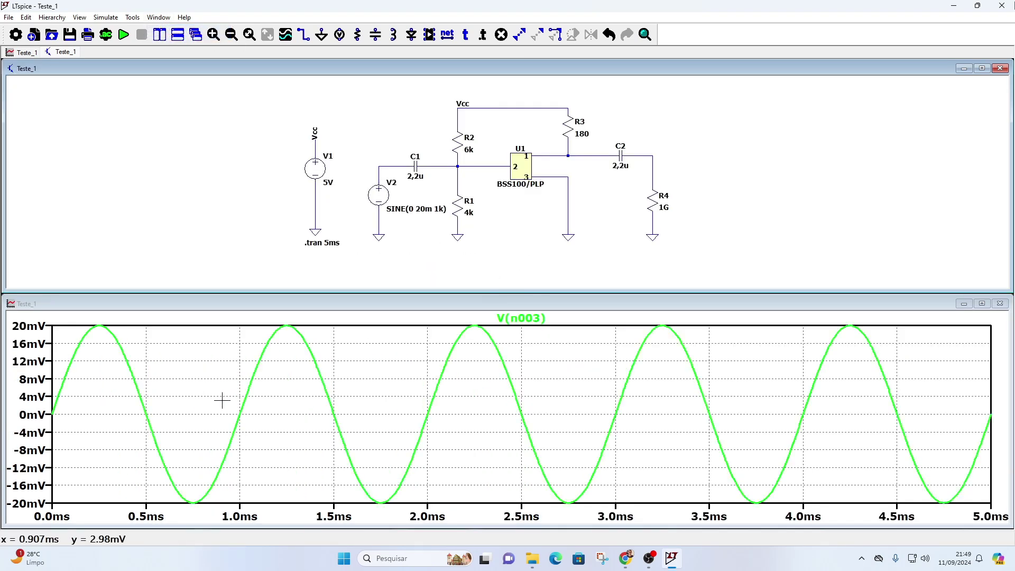
click(383, 167)
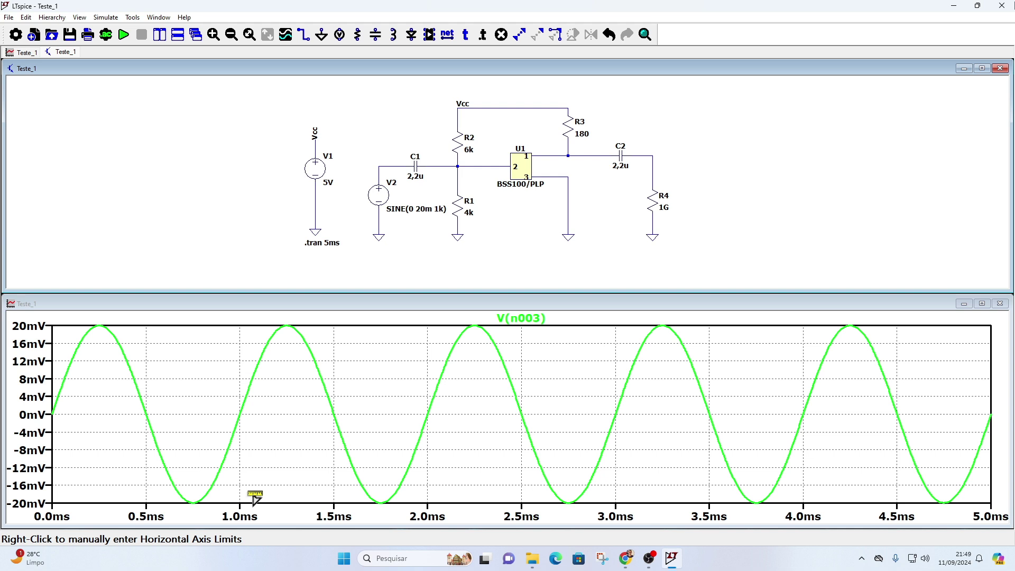
click(650, 154)
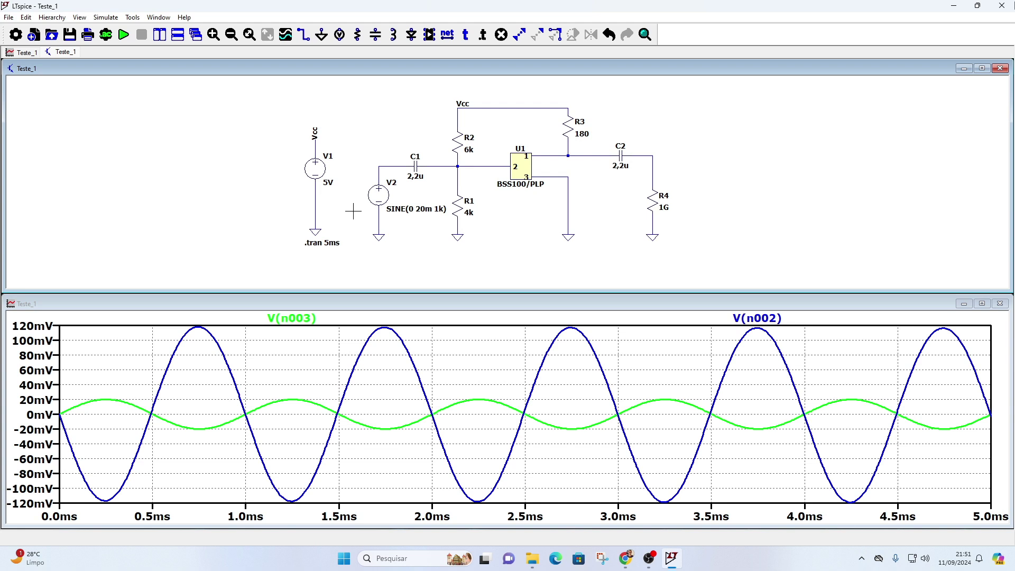
- Plot the Vcc supply voltage by itself, followed by the current through R1 by itself
click(317, 144)
click(316, 143)
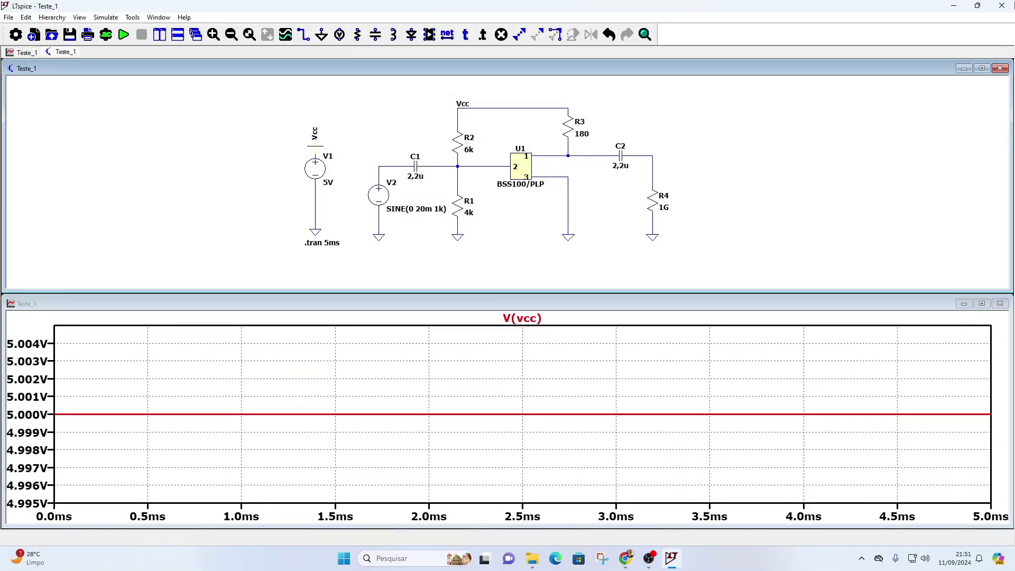
click(316, 146)
click(315, 146)
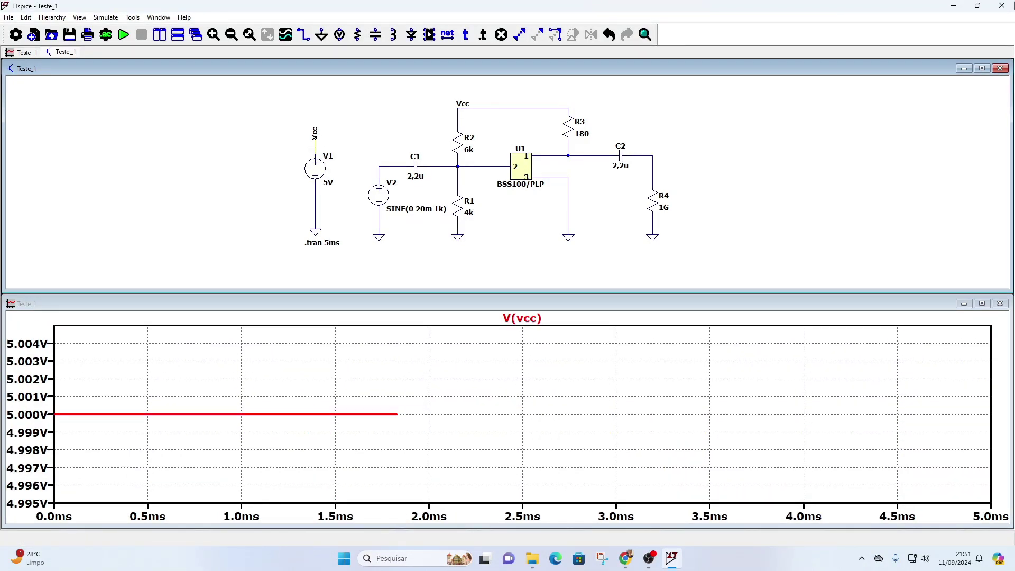
click(315, 146)
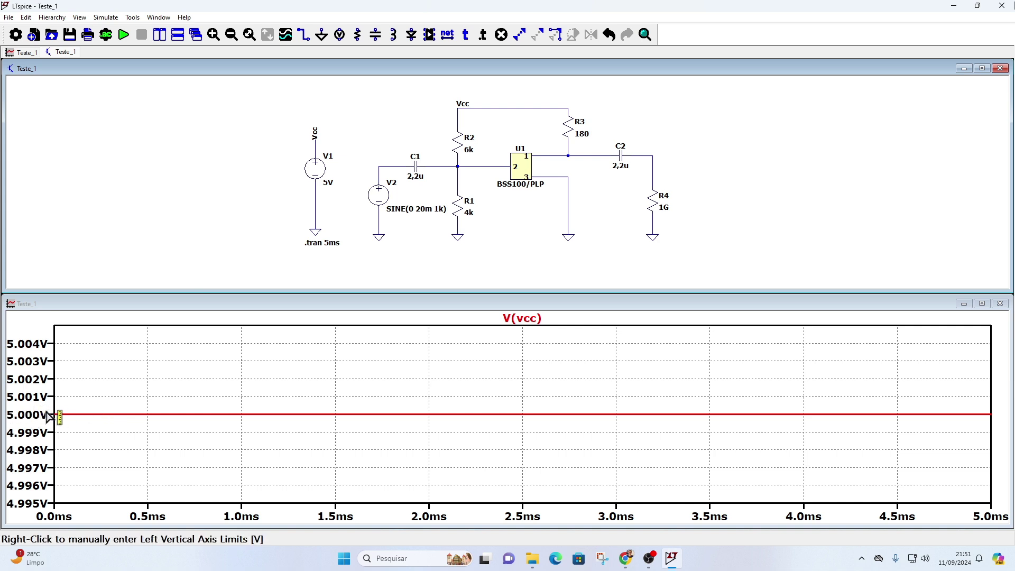
click(460, 204)
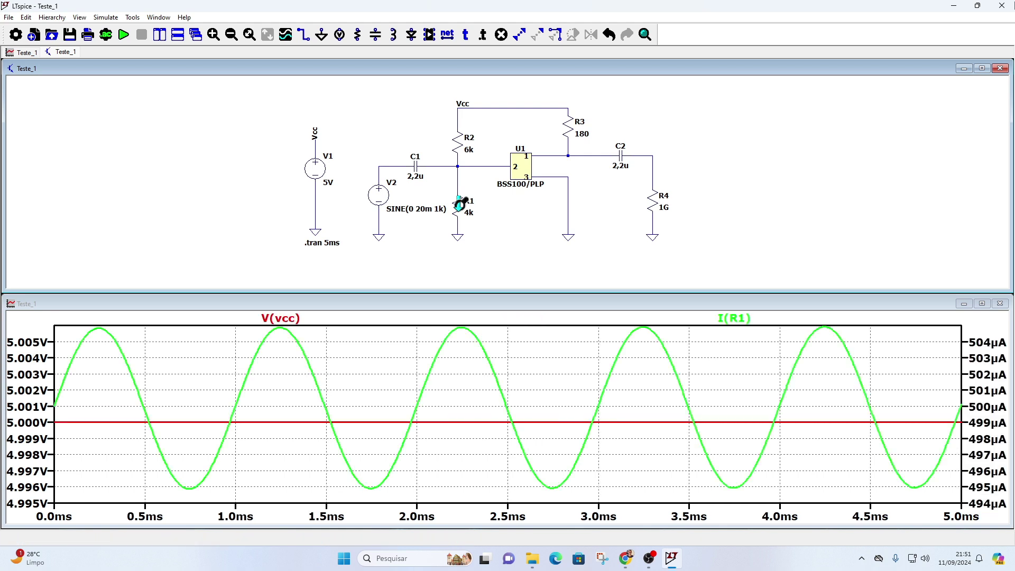
click(460, 204)
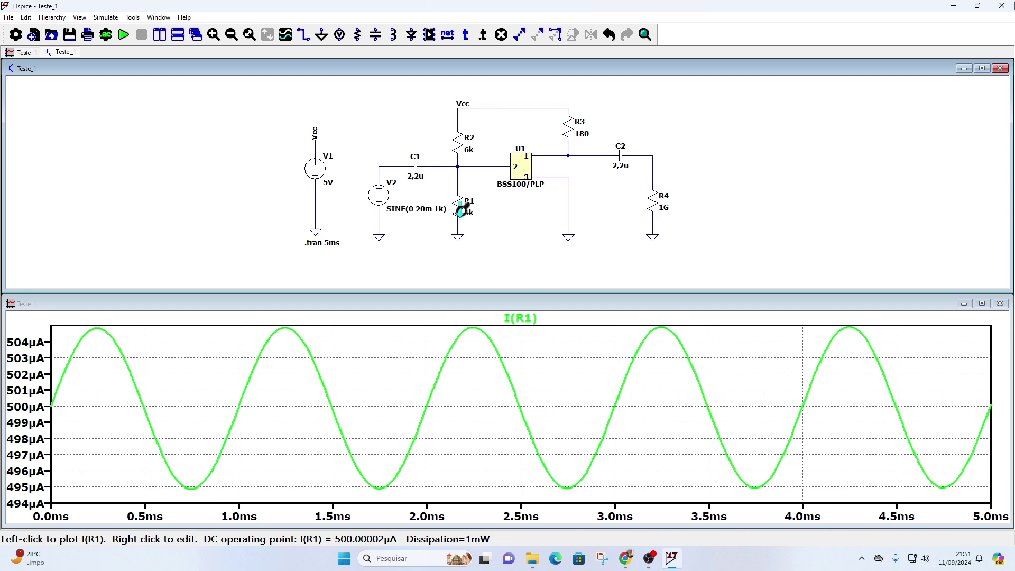
- Replace the R1 current trace with the output voltage between C2 and R4, and add the input voltage at V2
click(641, 154)
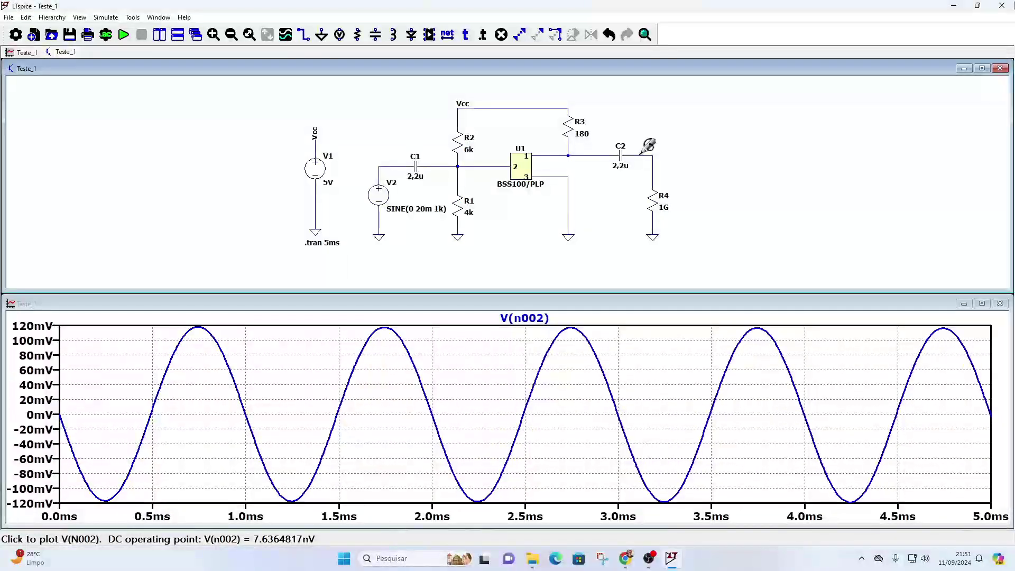
click(386, 166)
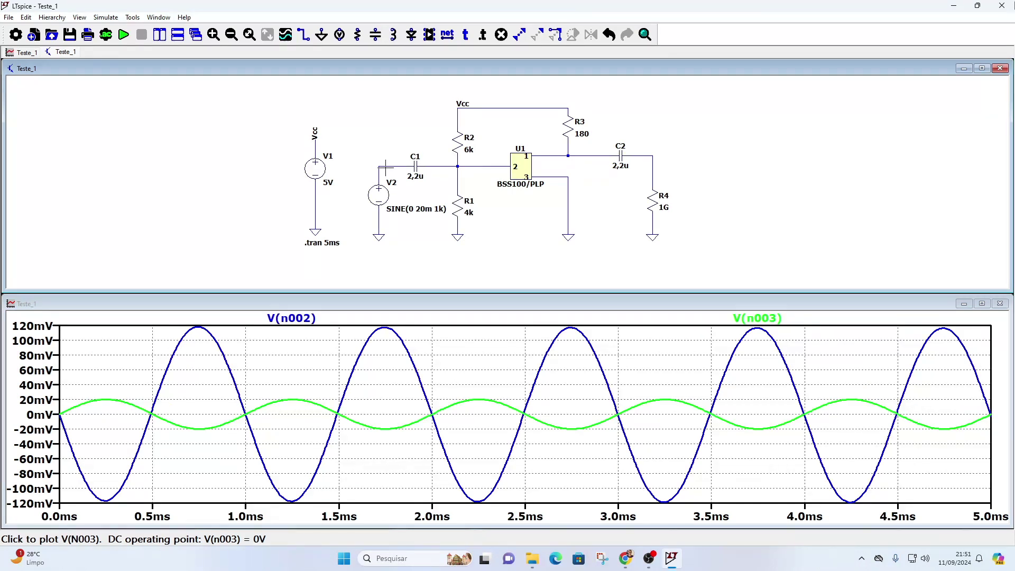